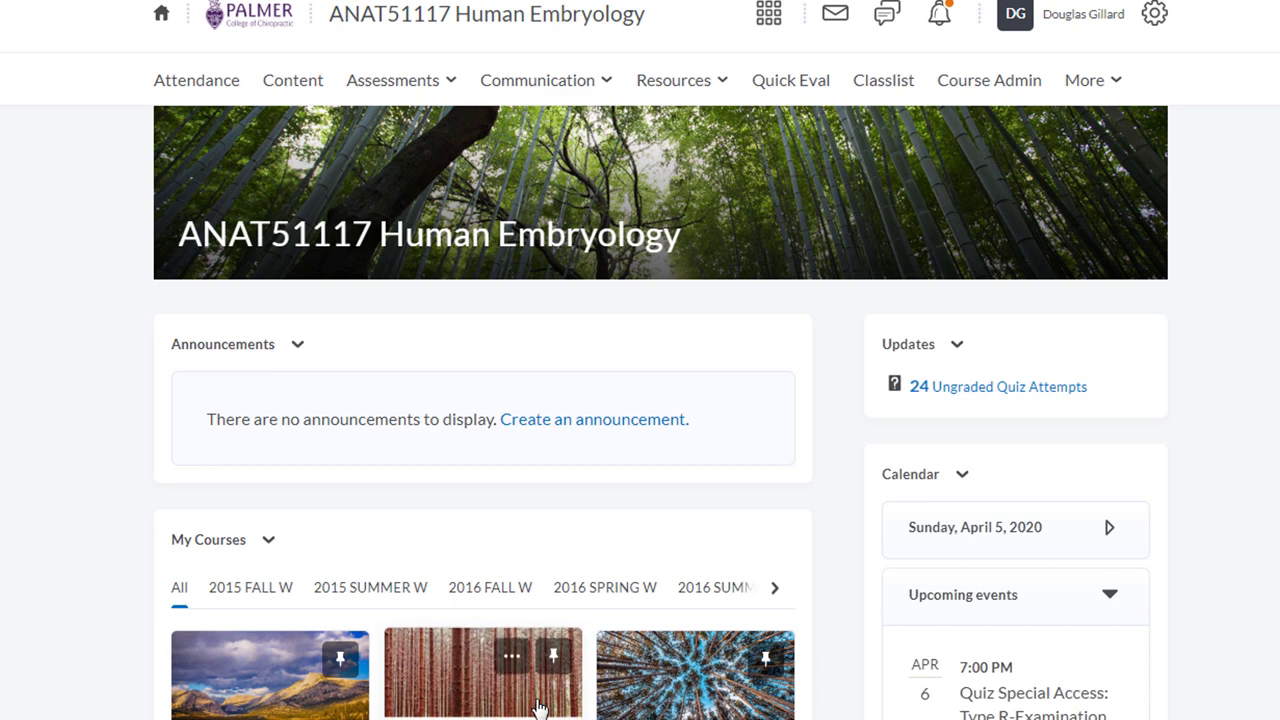
# - Open the ANAT51117 Human Embryology course from My Courses and show its Assessments menu
pyautogui.scroll(-3, 660, 400)
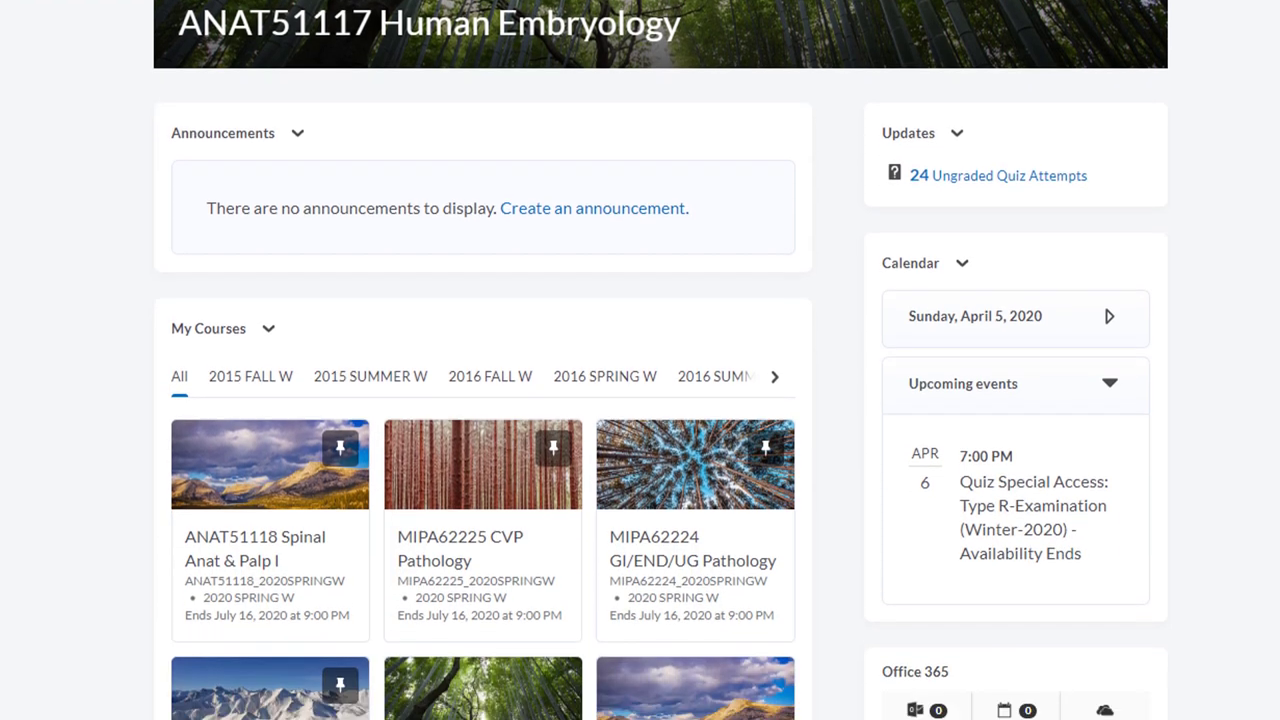
pyautogui.scroll(-2, 660, 400)
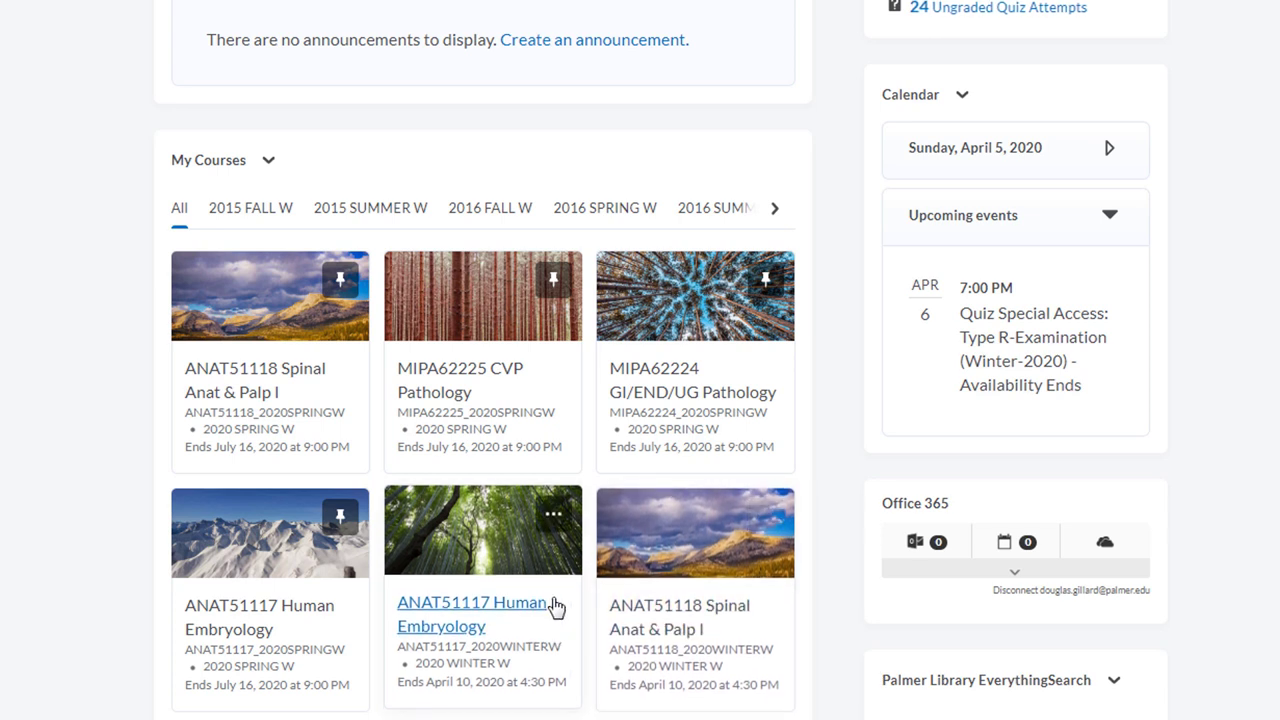
pyautogui.click(512, 655)
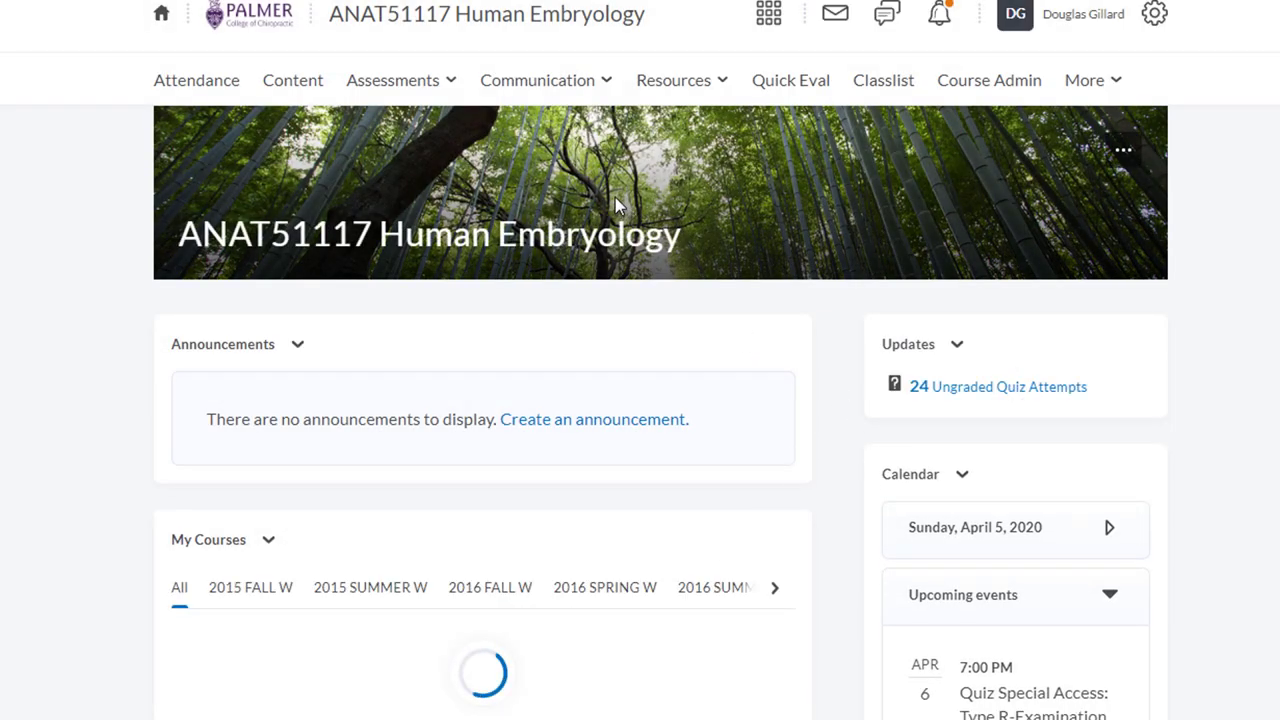
pyautogui.click(447, 86)
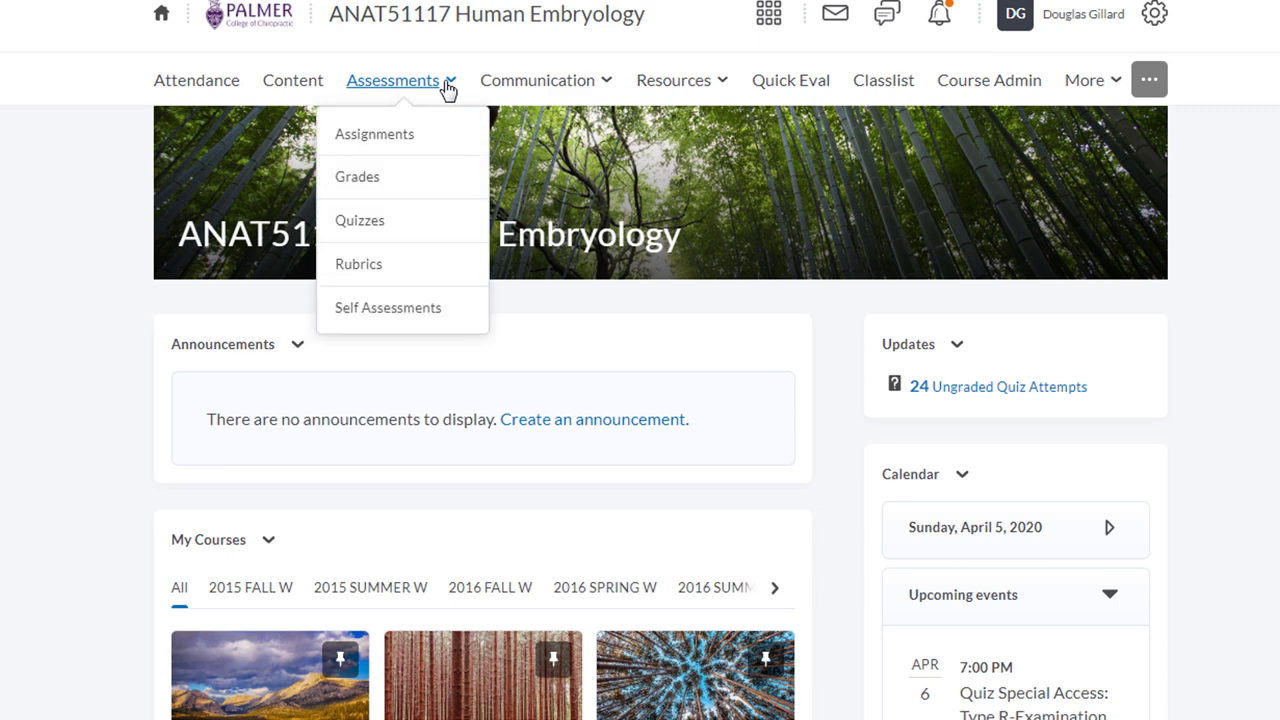
# - Go to Quizzes, switch to the Question Library and open the Final Winter 2020 section
pyautogui.click(372, 229)
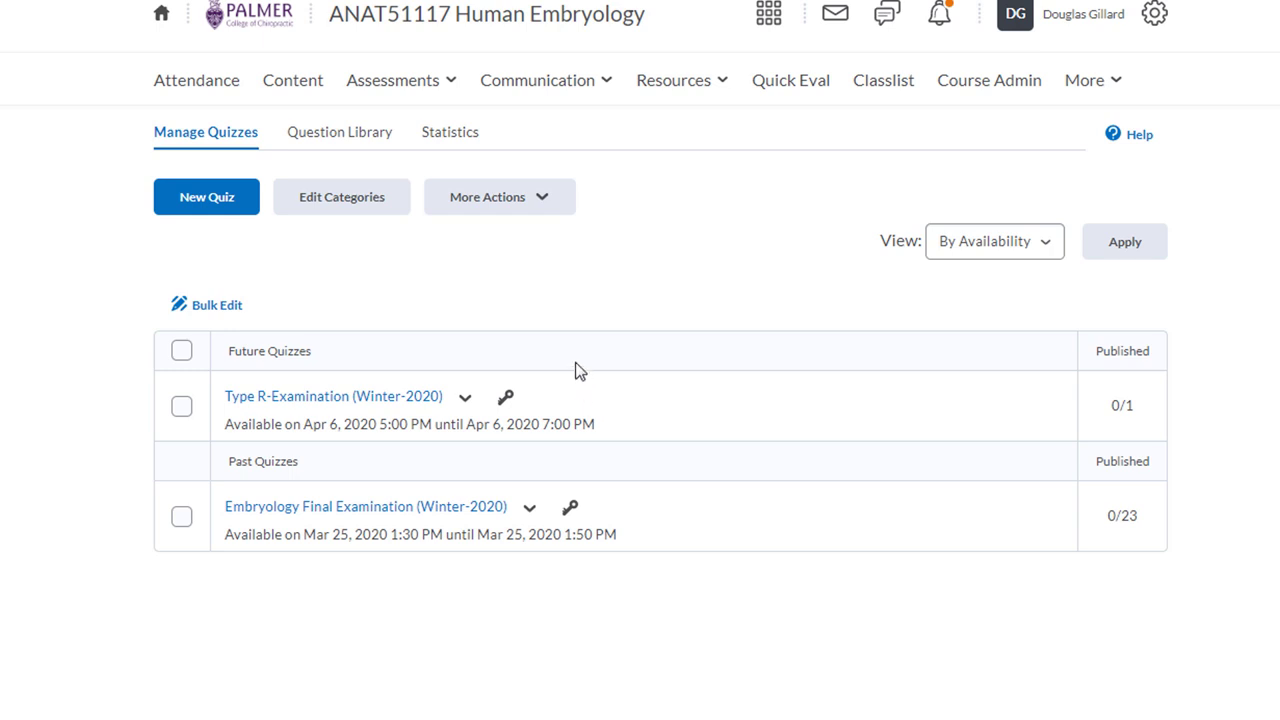
pyautogui.click(334, 143)
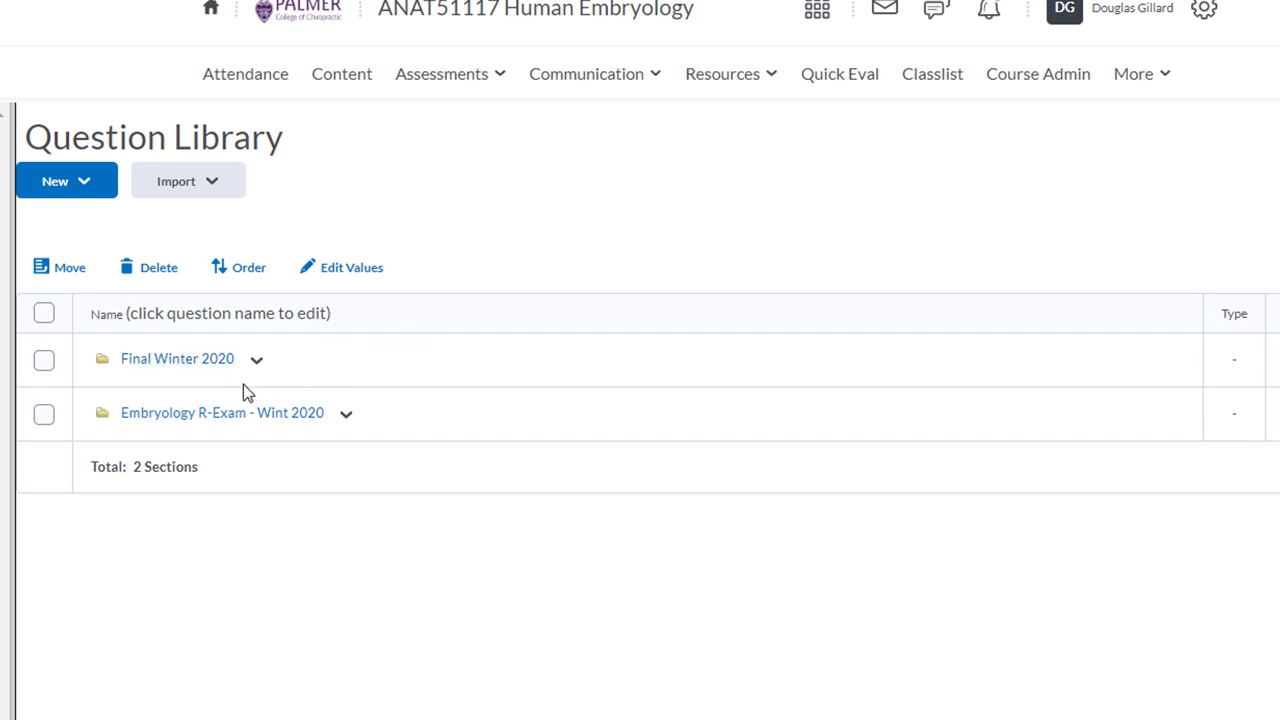
pyautogui.click(176, 366)
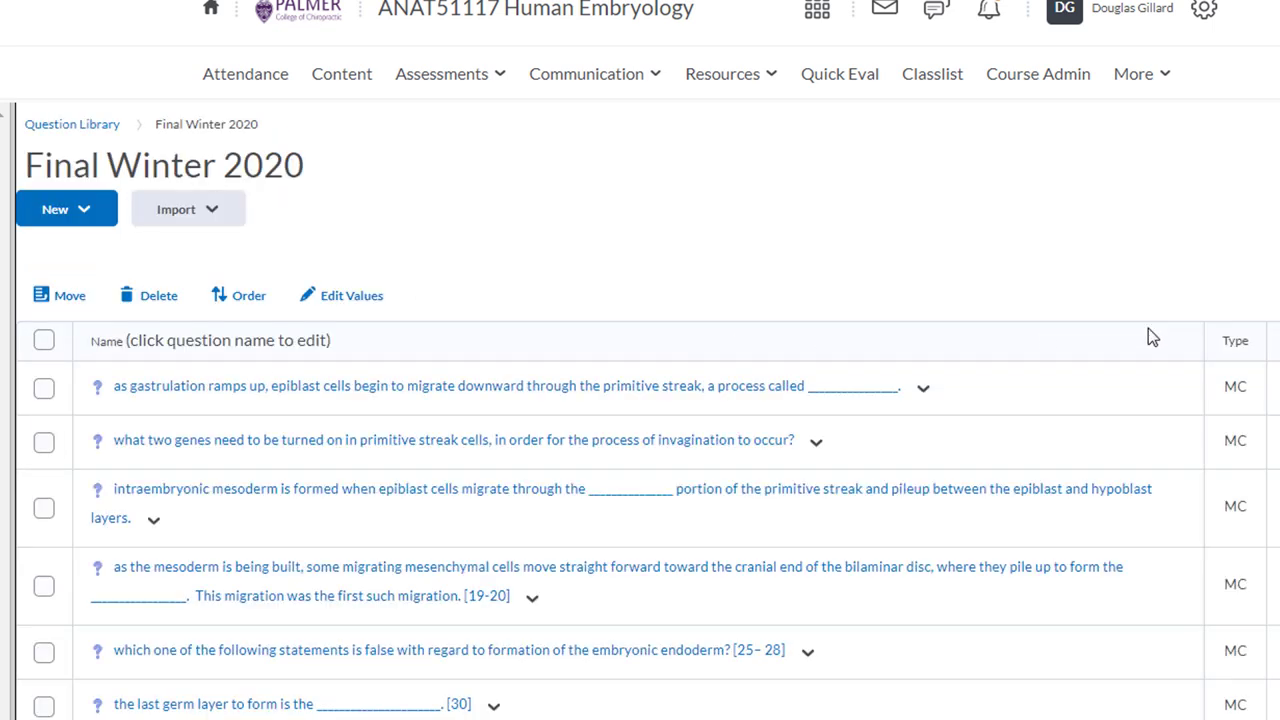
# - Review the 40 Final Winter 2020 questions, then return to the Question Library overview
pyautogui.scroll(-5, 640, 415)
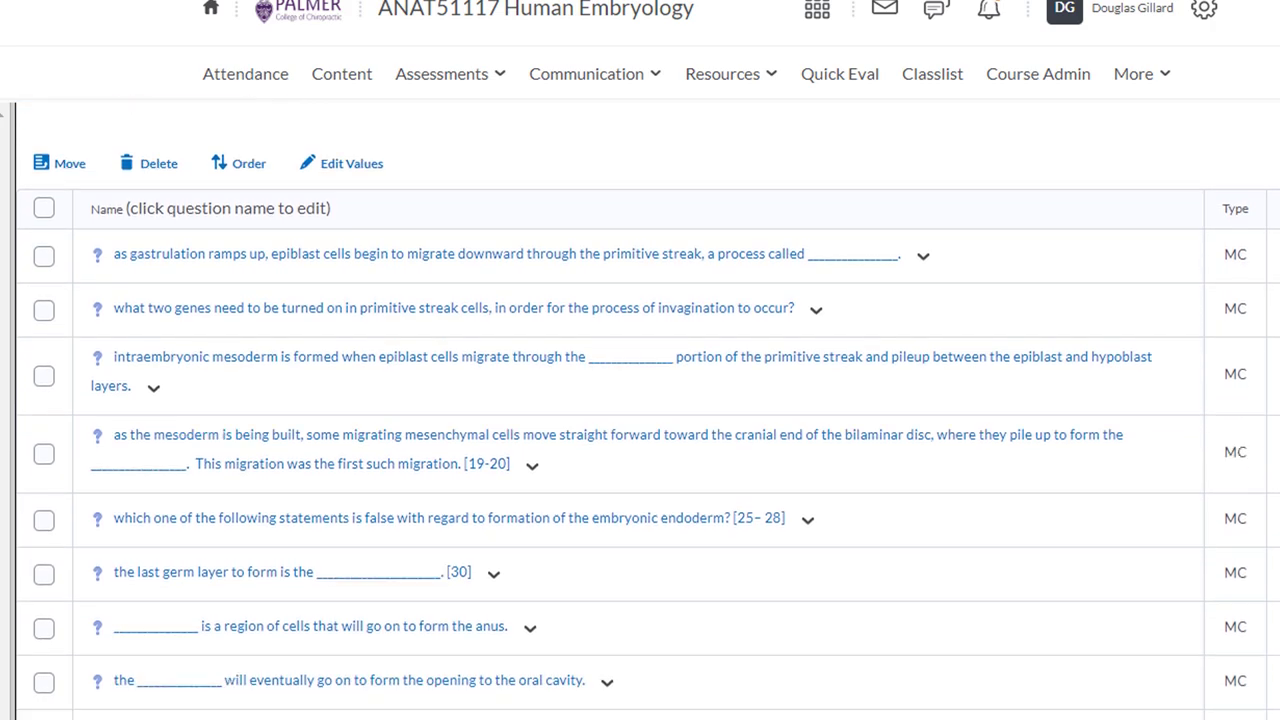
pyautogui.scroll(-8, 640, 415)
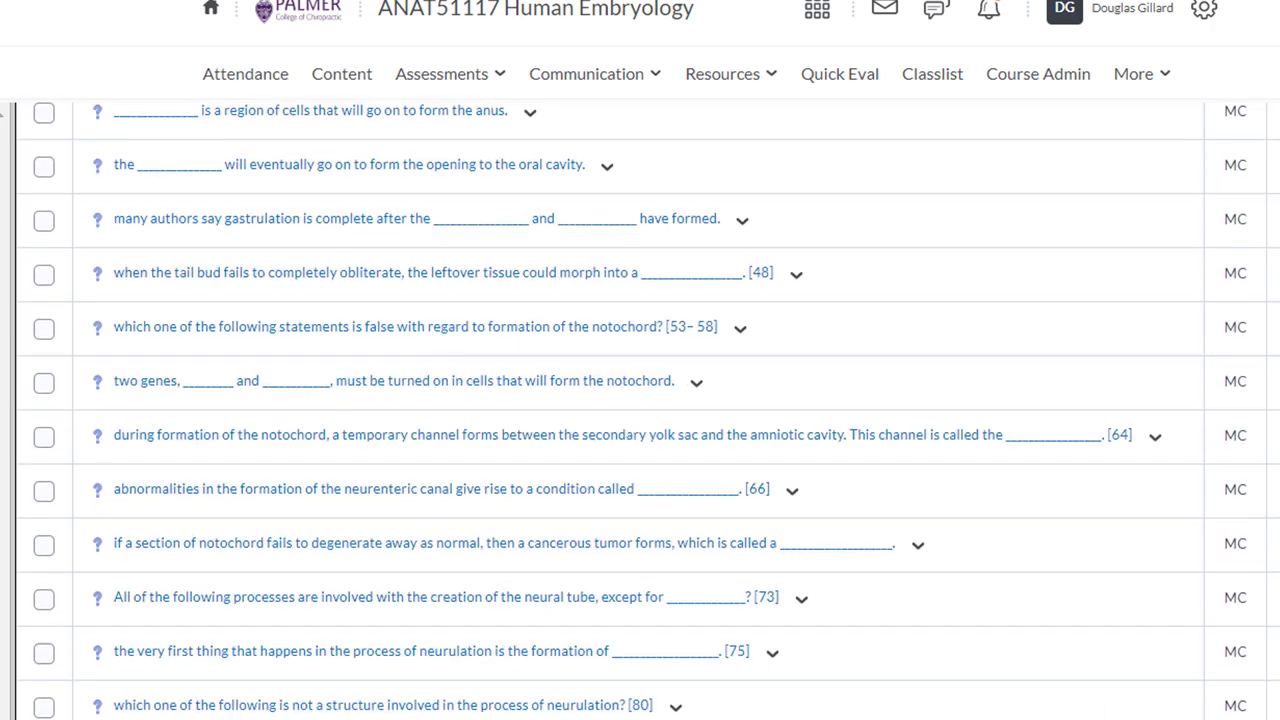
pyautogui.scroll(-8, 640, 415)
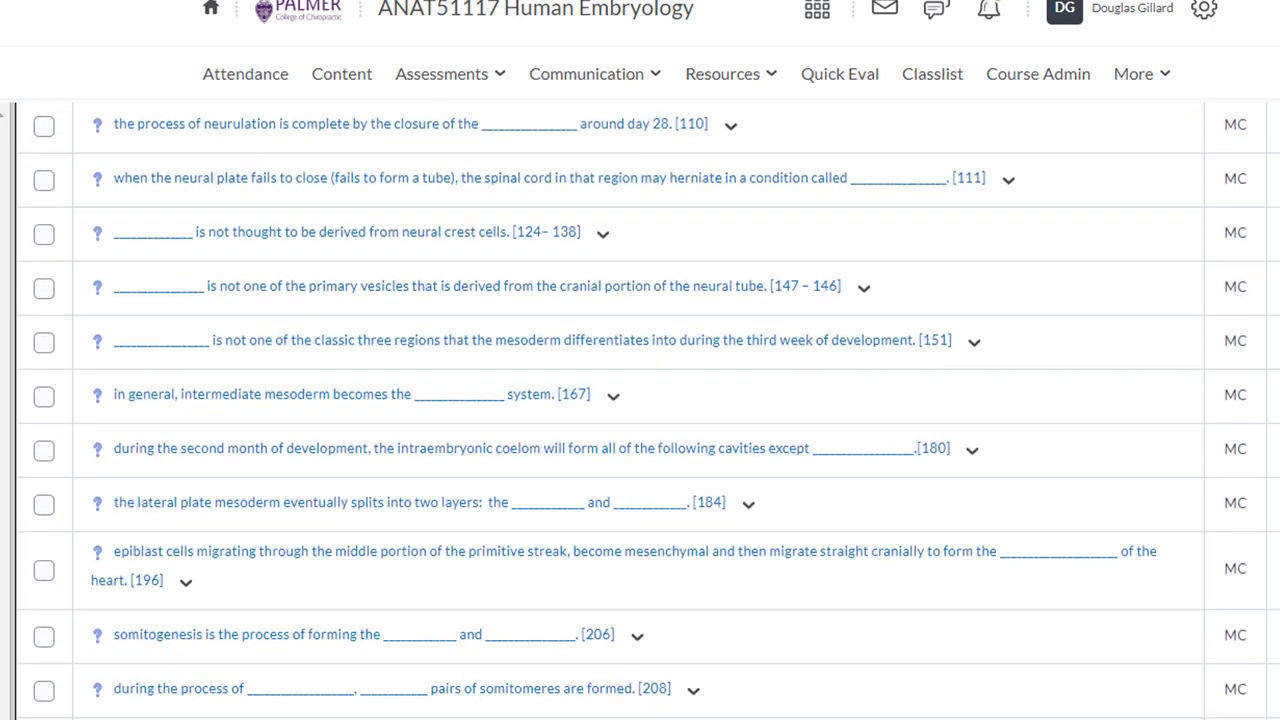
pyautogui.scroll(-3, 640, 415)
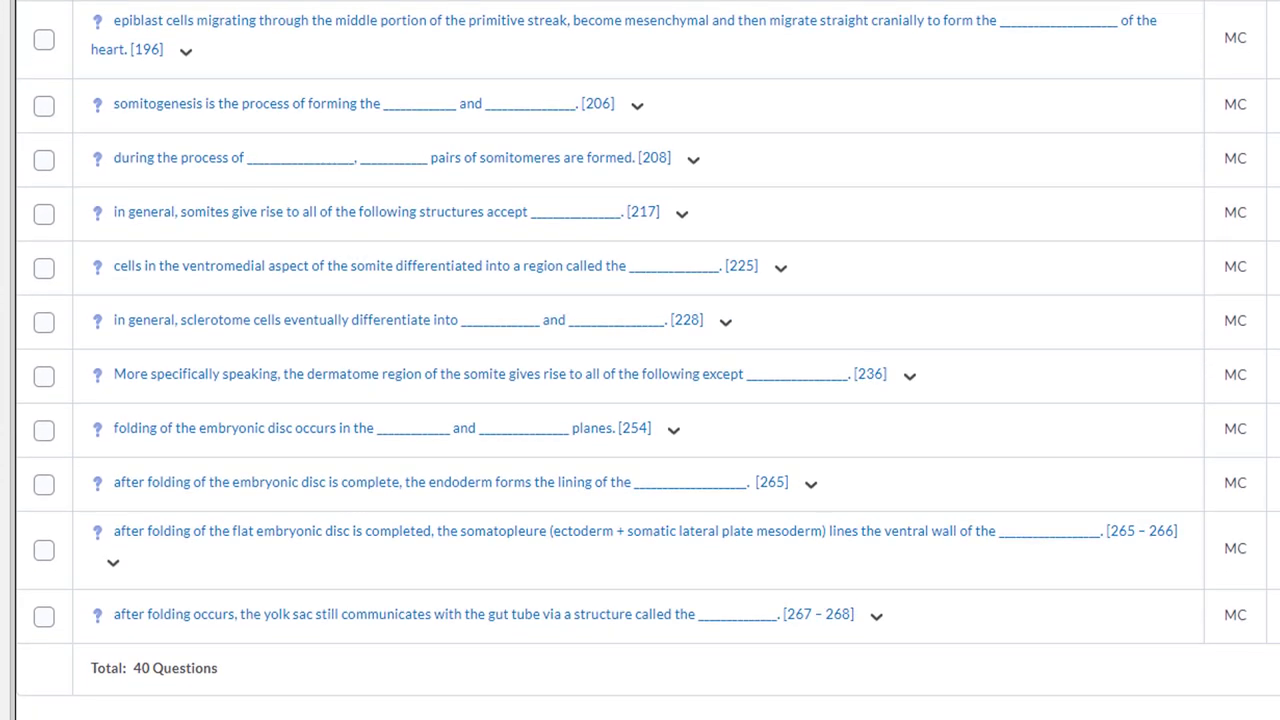
pyautogui.scroll(20, 640, 415)
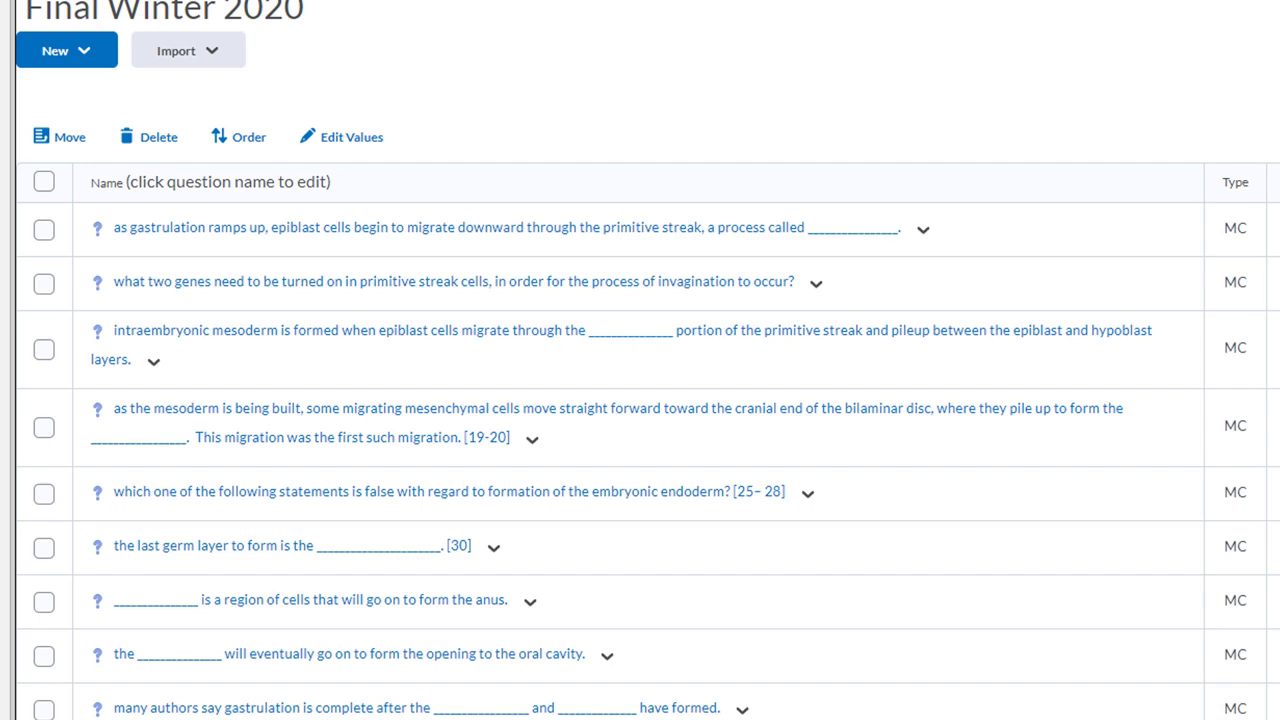
pyautogui.scroll(1, 100, 18)
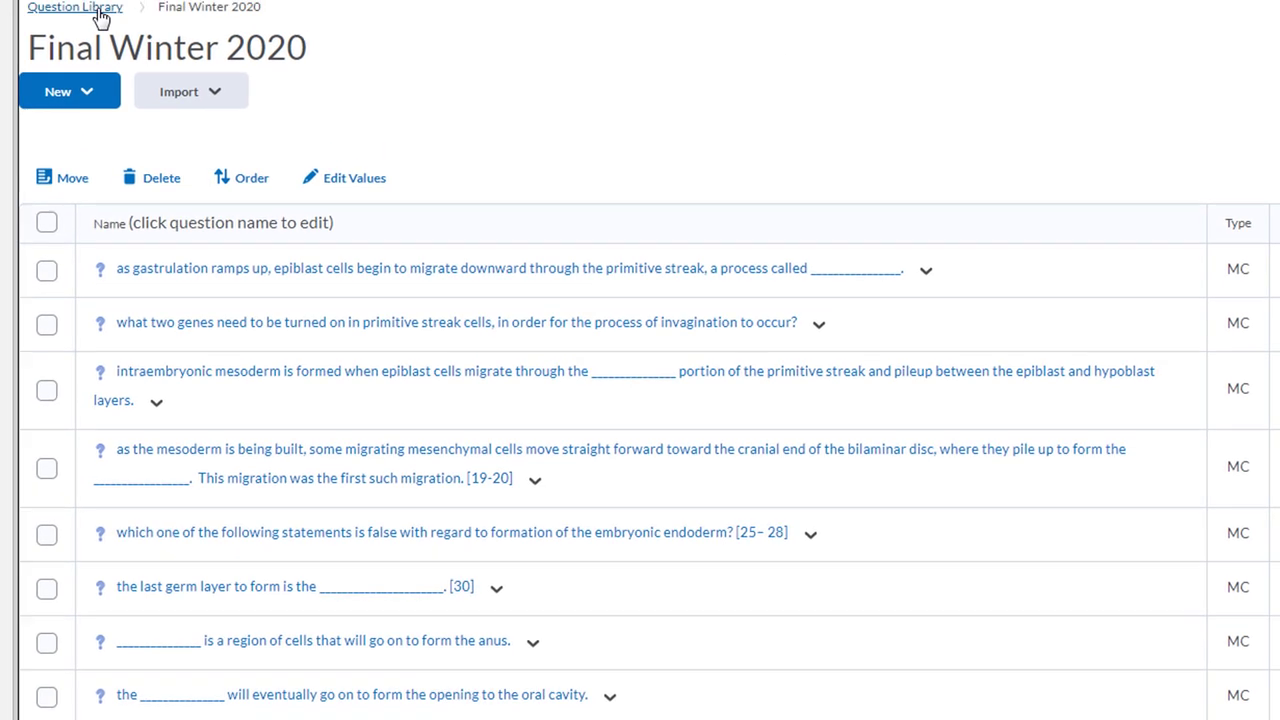
pyautogui.scroll(1, 100, 18)
pyautogui.click(100, 149)
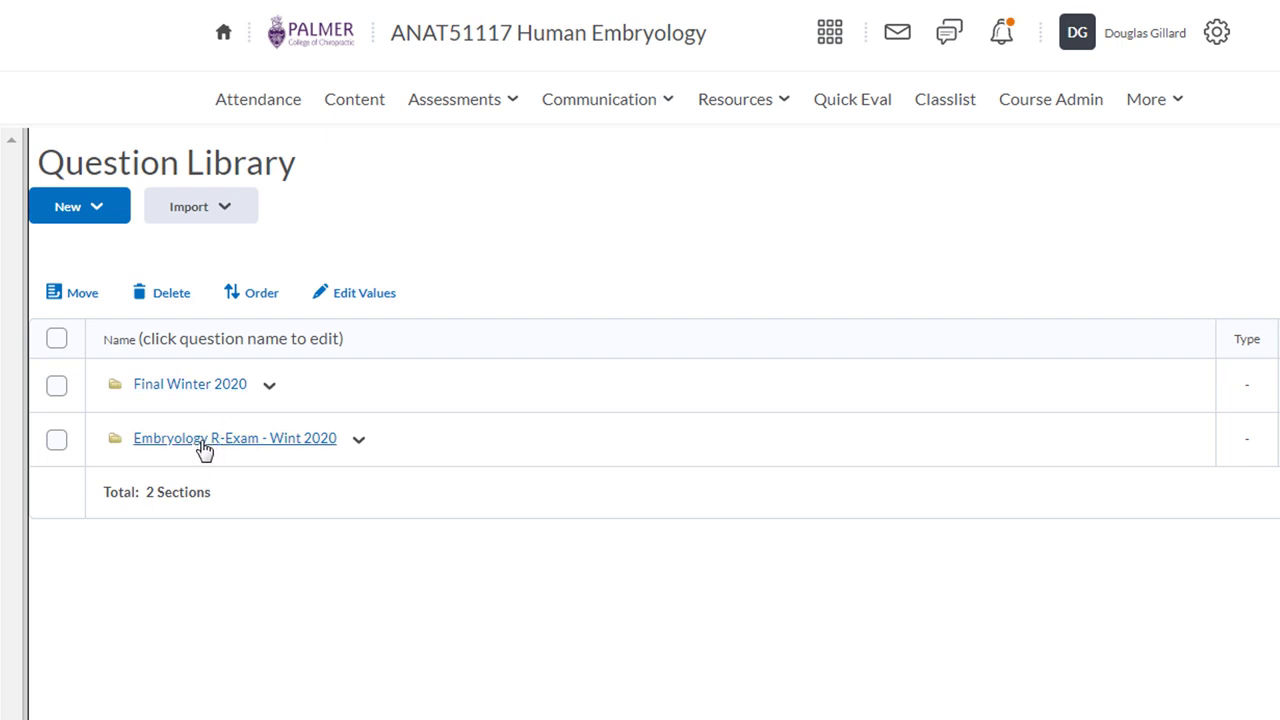
# - Retitle the Embryology R-Exam section as 'Midterm Question - Wint 2020' and save it
pyautogui.click(361, 444)
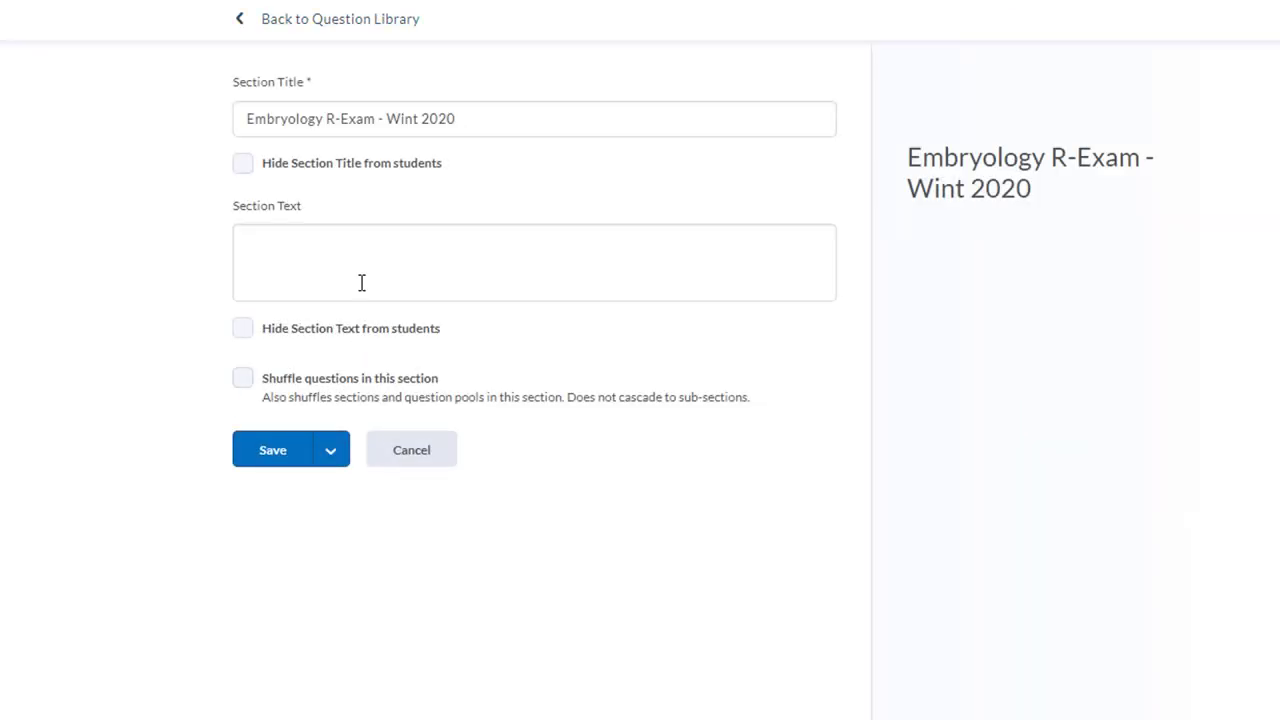
pyautogui.moveTo(470, 121); pyautogui.dragTo(222, 128)
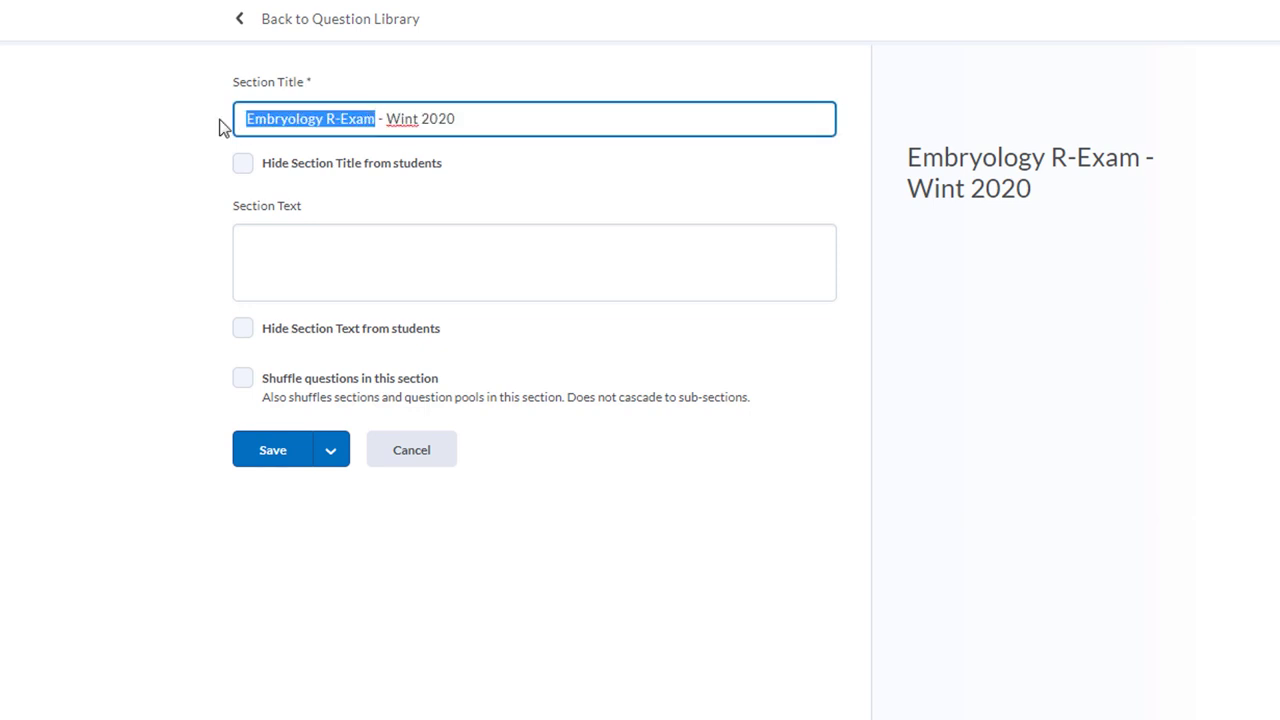
pyautogui.write('Midterm')
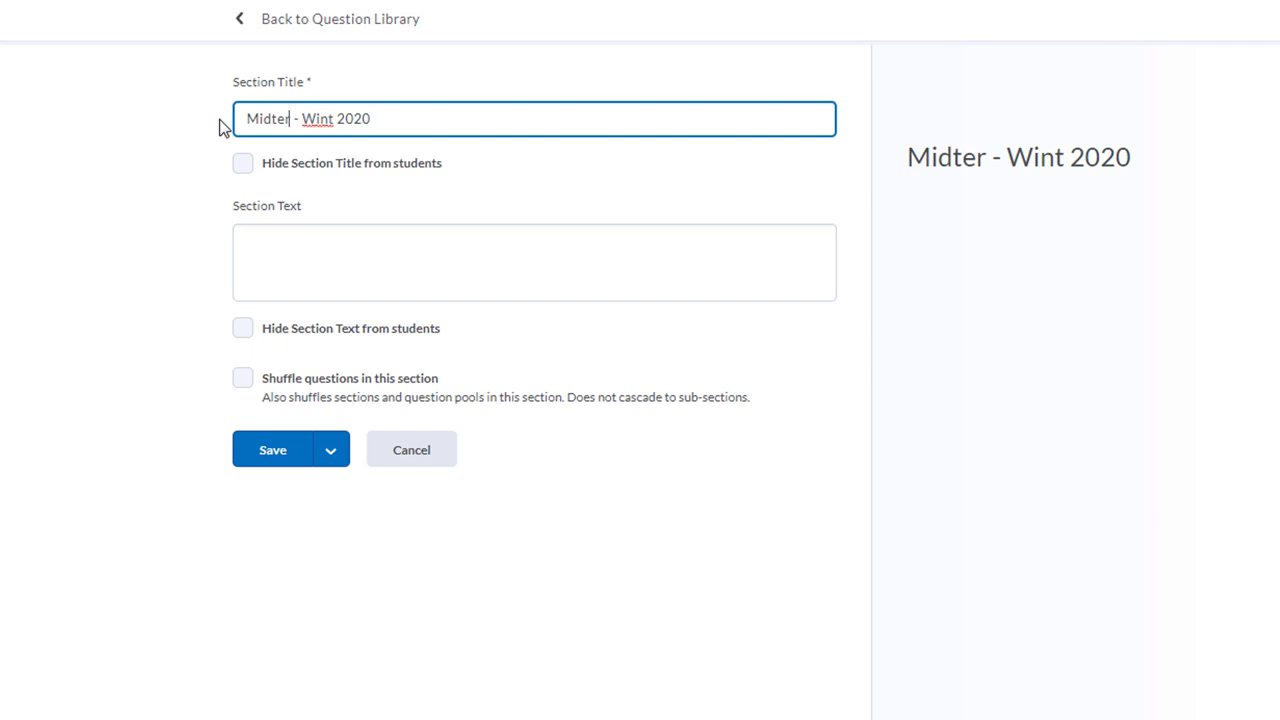
pyautogui.write(' Question')
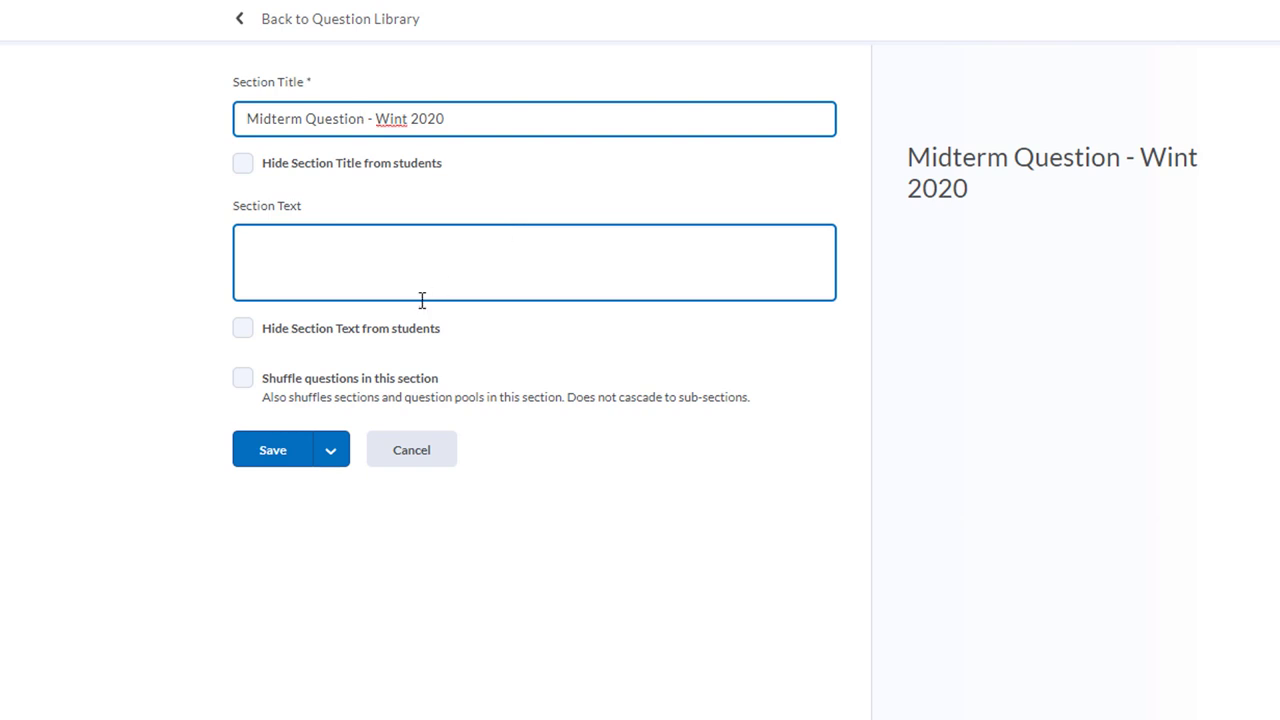
pyautogui.click(273, 452)
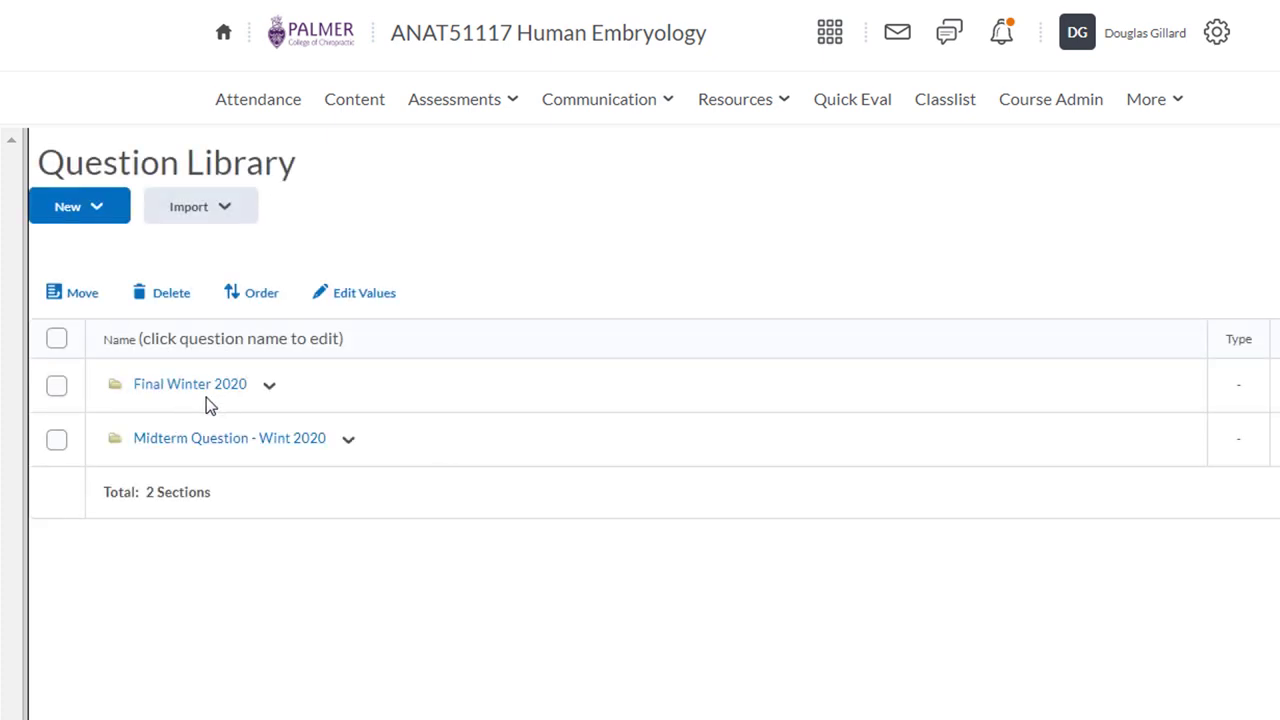
# - Peek into Final Winter 2020, then browse the Midterm Question - Wint 2020 section
pyautogui.click(272, 387)
pyautogui.hotkey('alt', 'Left')
pyautogui.click(214, 440)
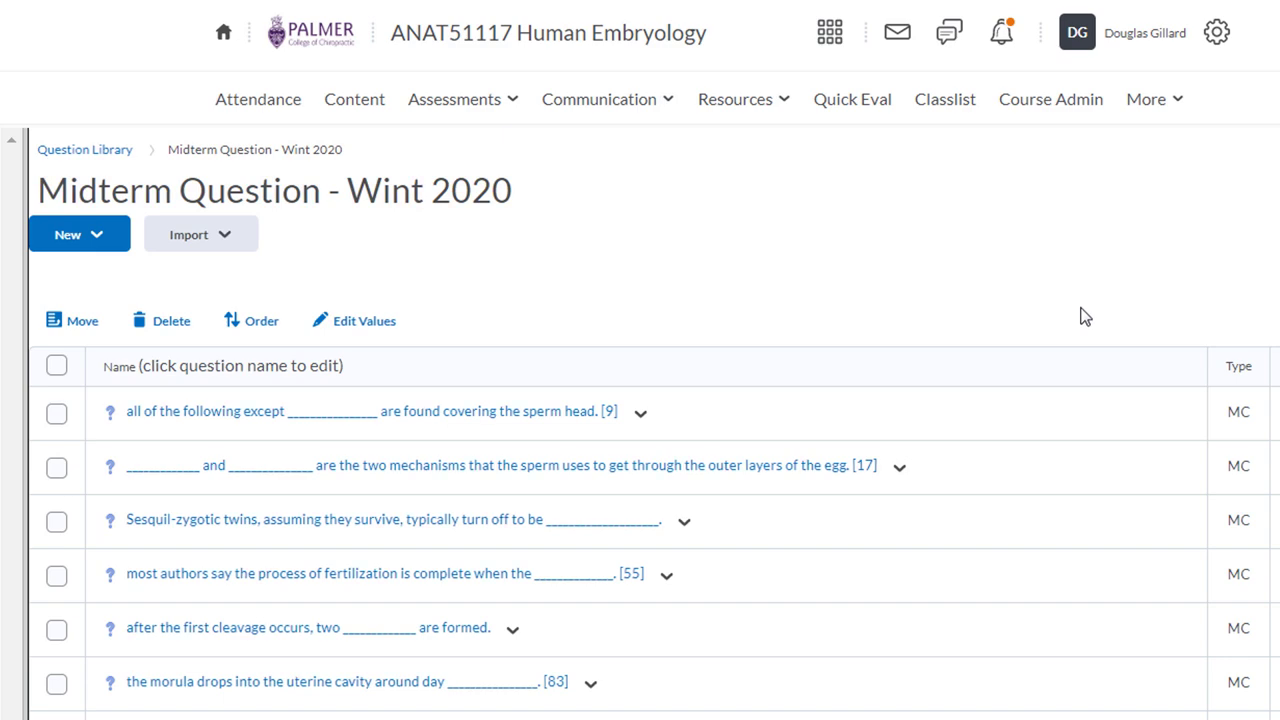
pyautogui.scroll(-1, 1085, 317)
pyautogui.scroll(1, 1085, 317)
pyautogui.scroll(-6, 1085, 317)
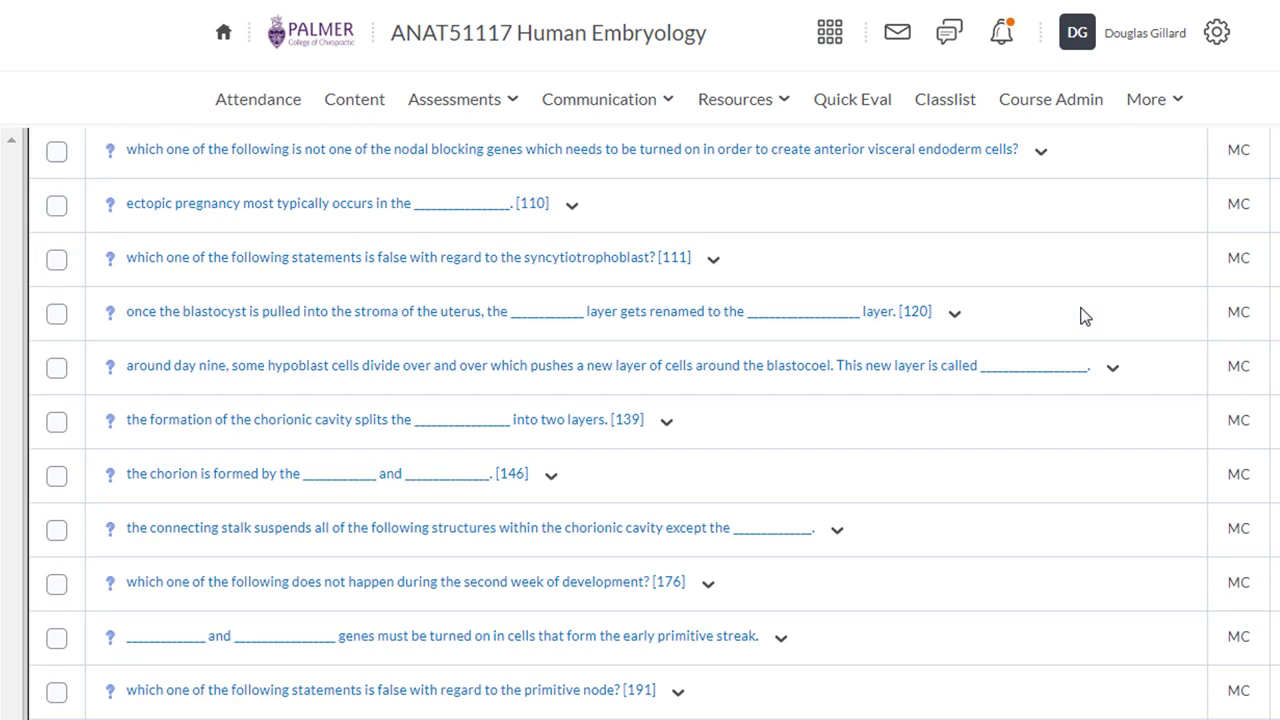
pyautogui.scroll(6, 1085, 317)
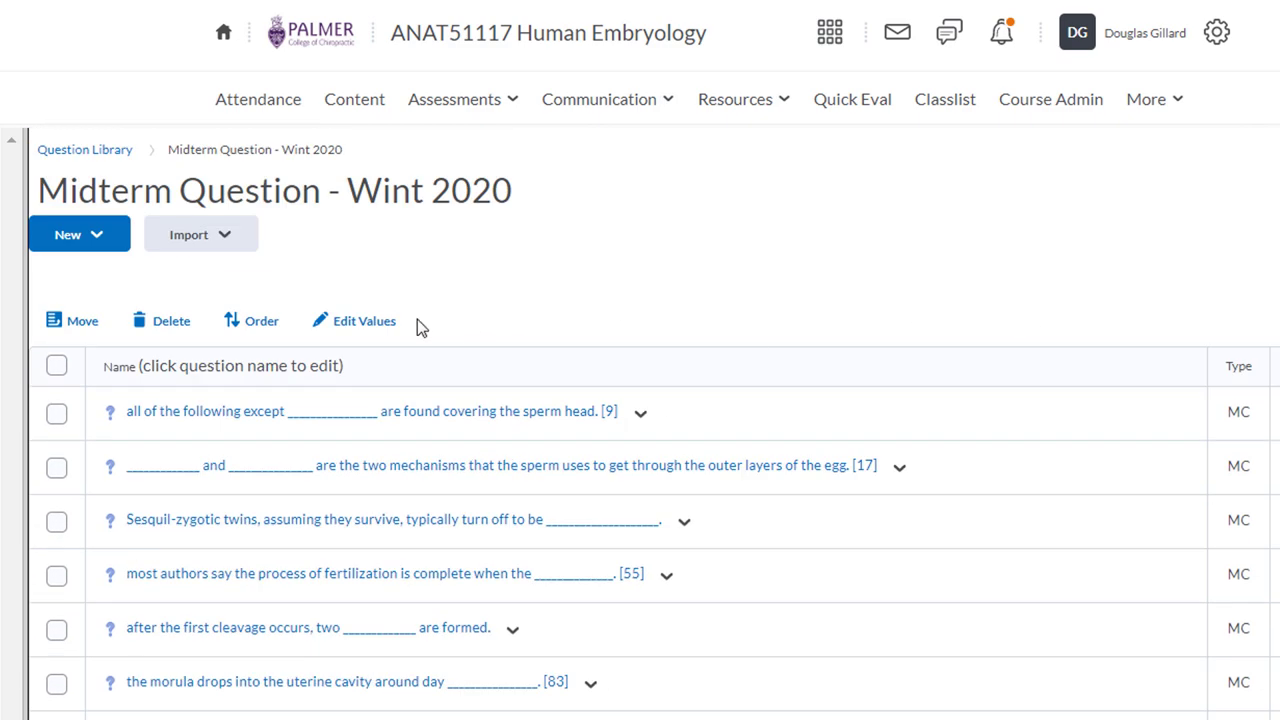
# - Start a new multiple-choice question in the Midterm Question - Wint 2020 section
pyautogui.click(101, 234)
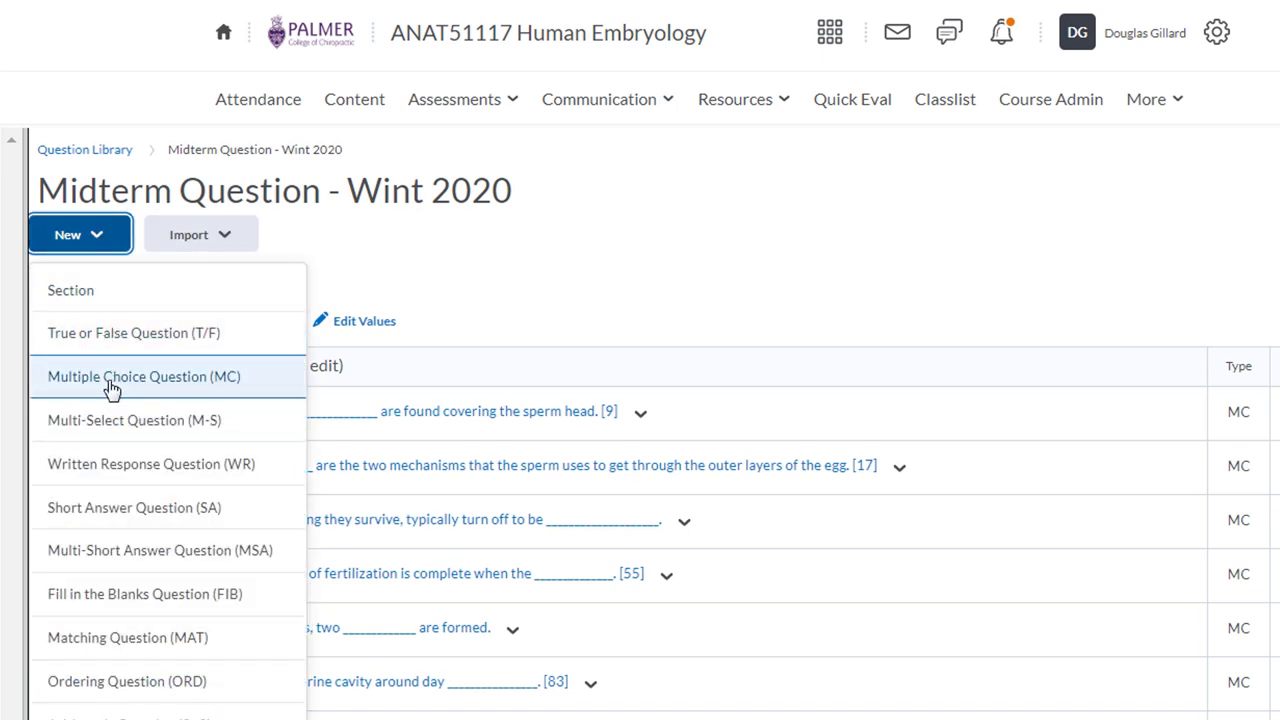
pyautogui.click(112, 388)
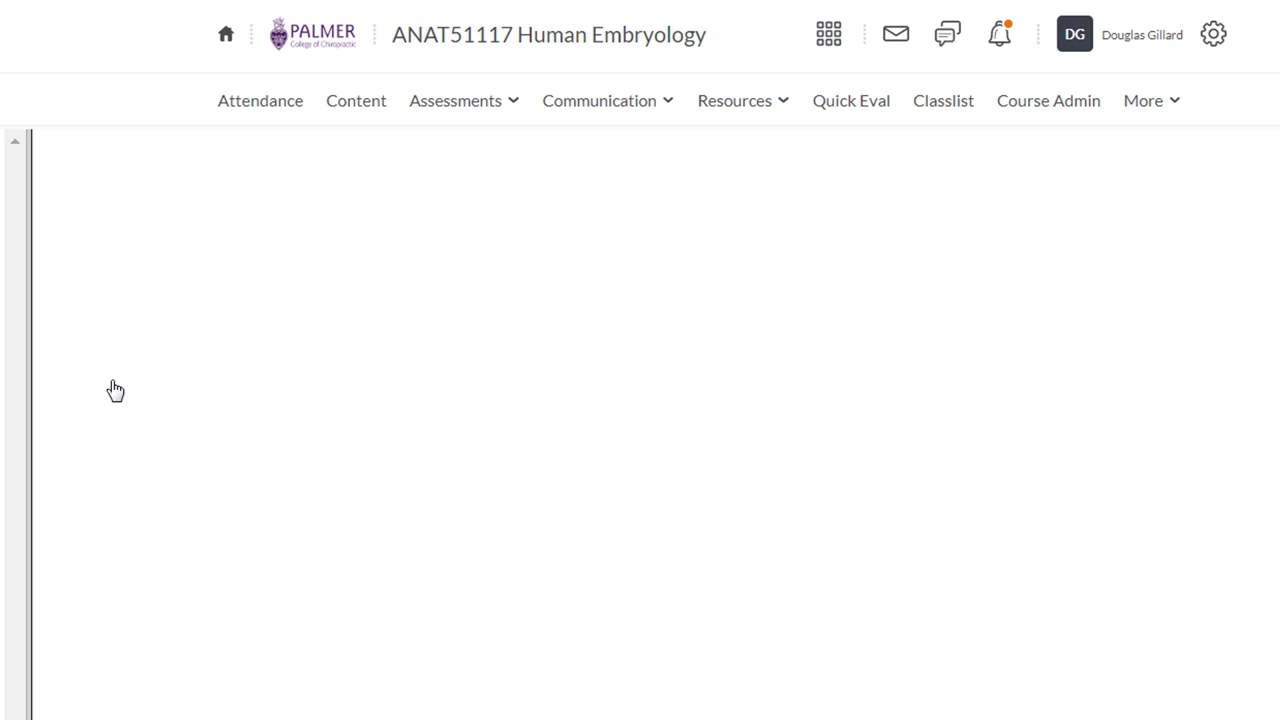
pyautogui.click(434, 200)
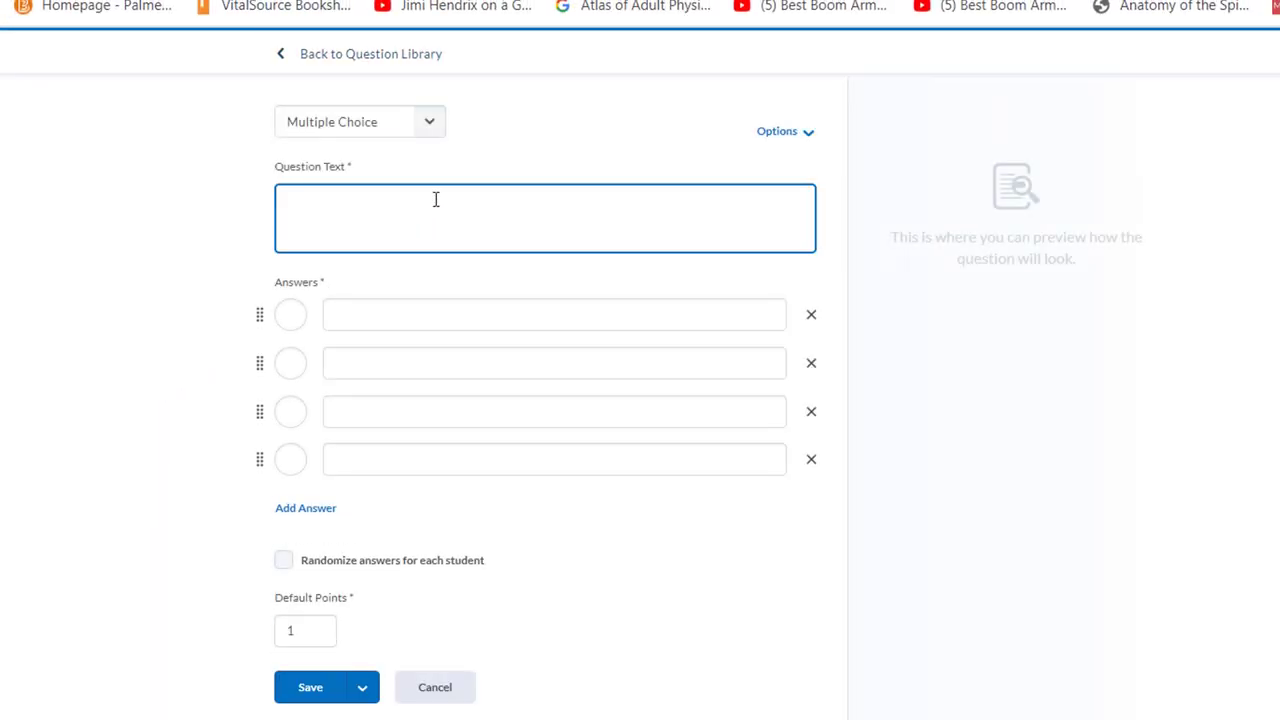
pyautogui.click(347, 612)
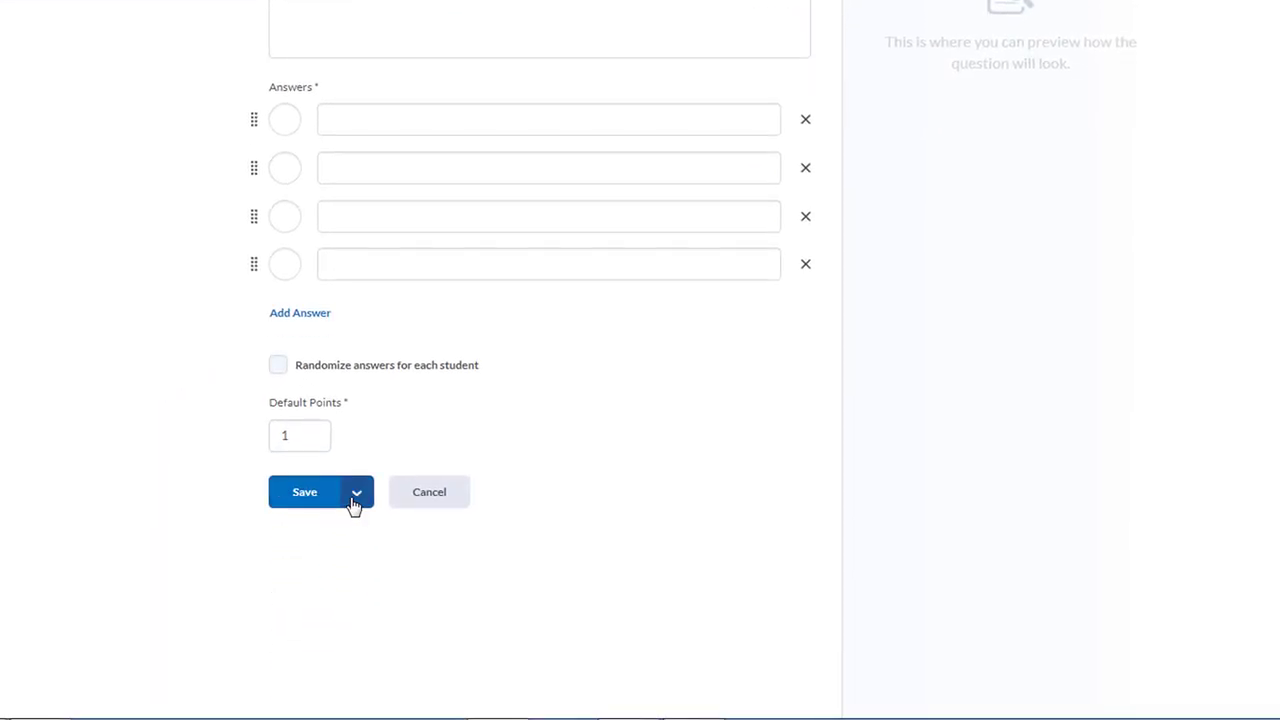
pyautogui.click(358, 694)
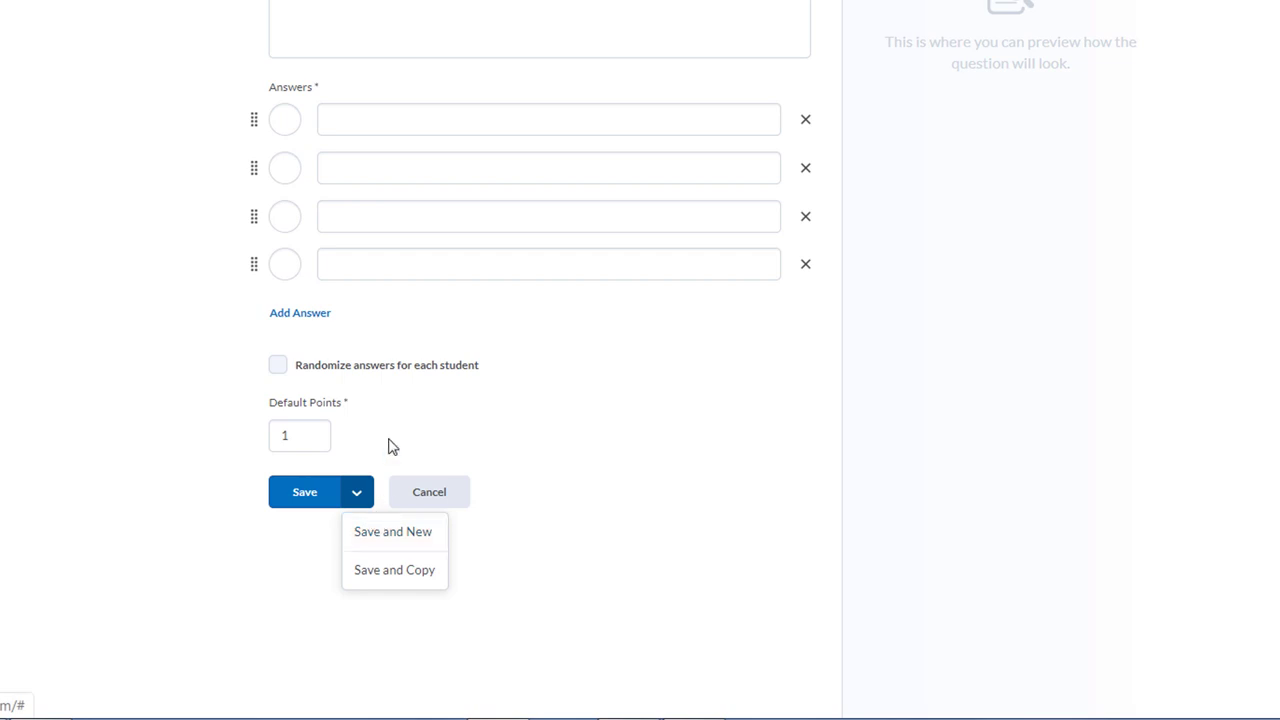
pyautogui.click(426, 126)
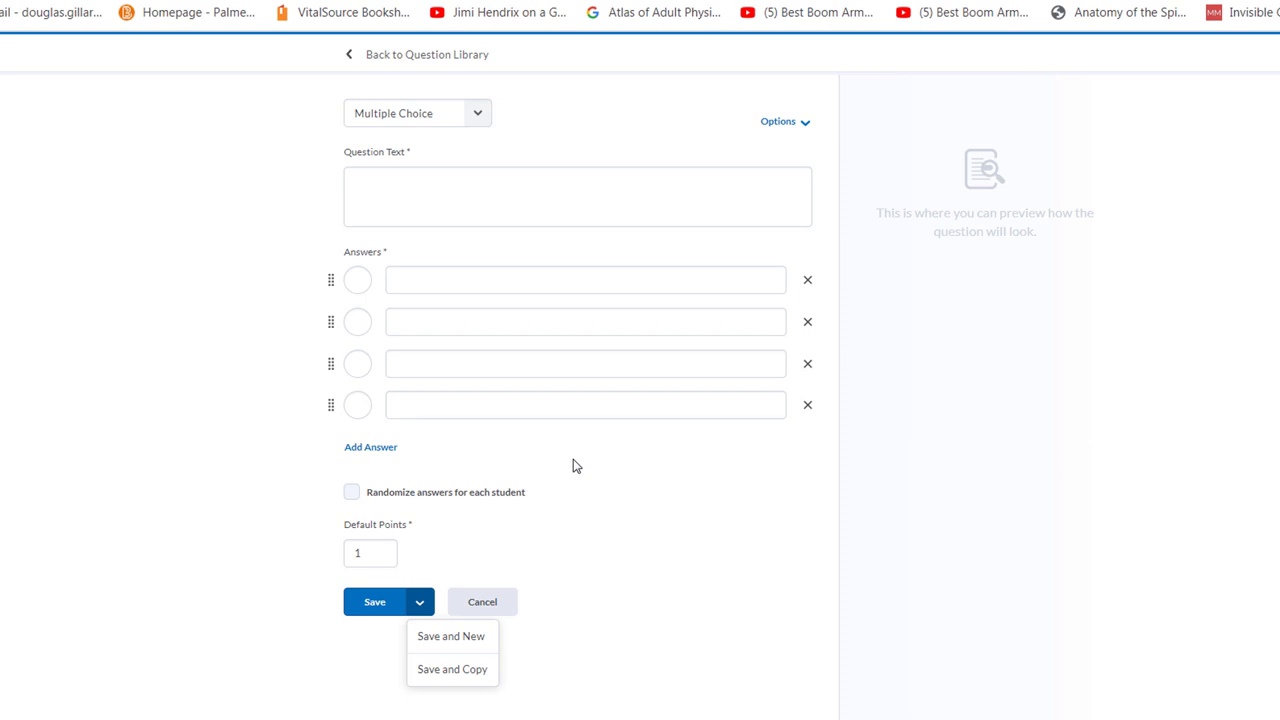
# - Cancel the blank question and go back to the top-level Question Library
pyautogui.click(489, 602)
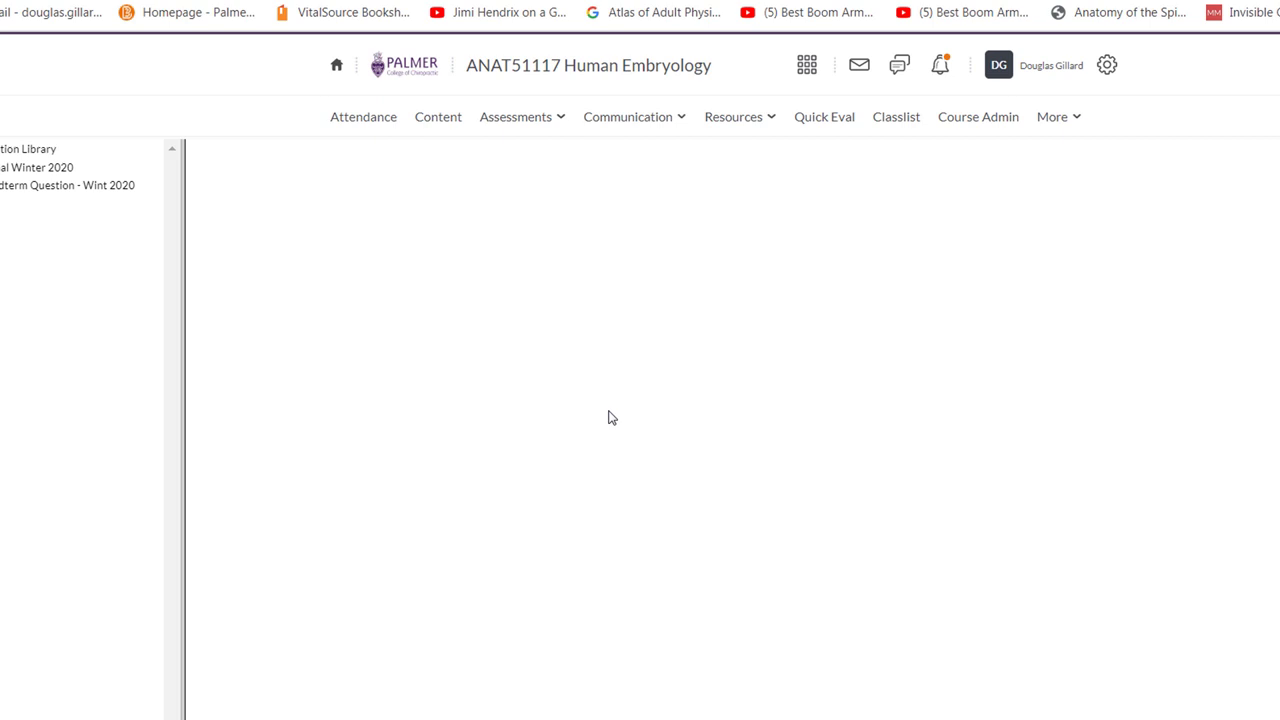
pyautogui.scroll(-5, 728, 303)
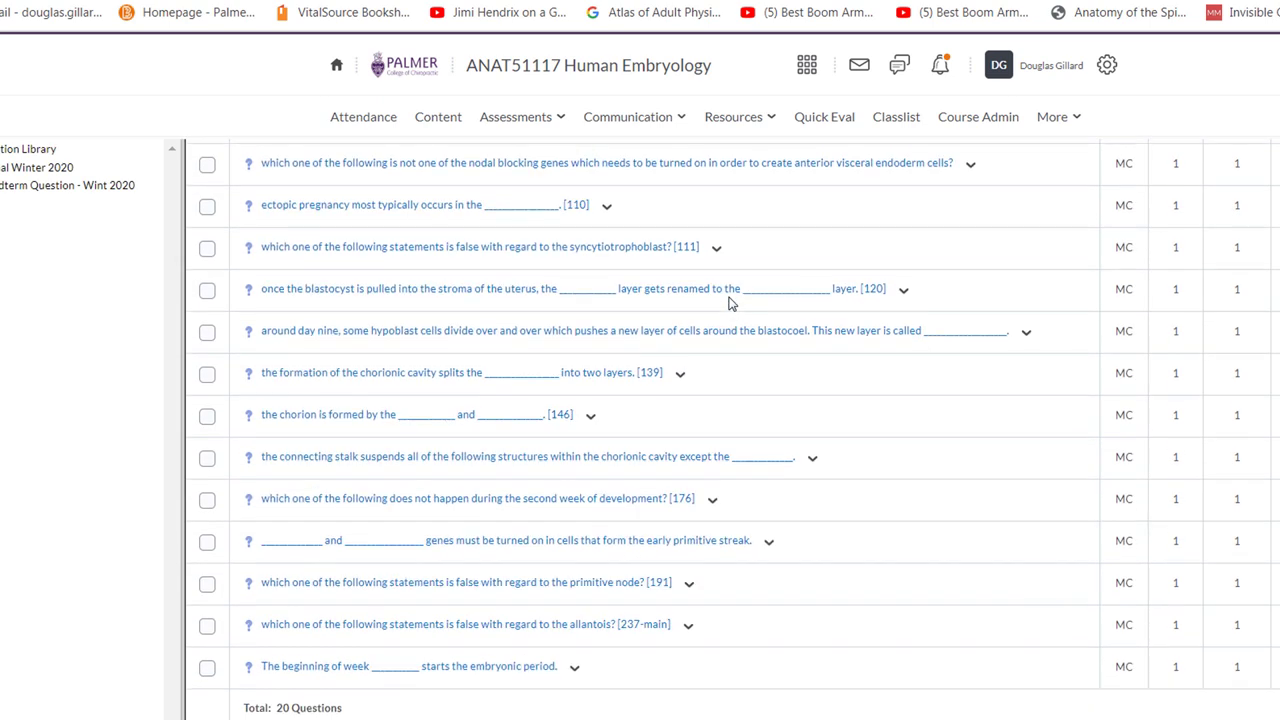
pyautogui.scroll(5, 728, 303)
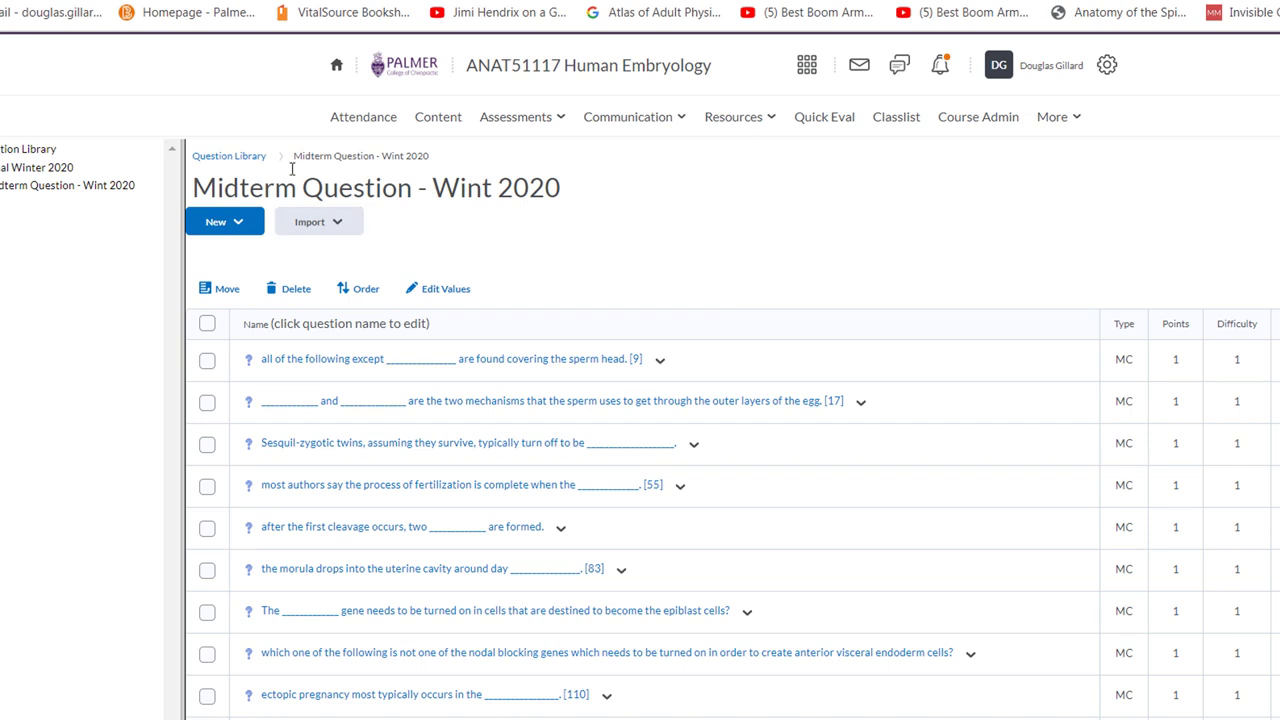
pyautogui.click(236, 157)
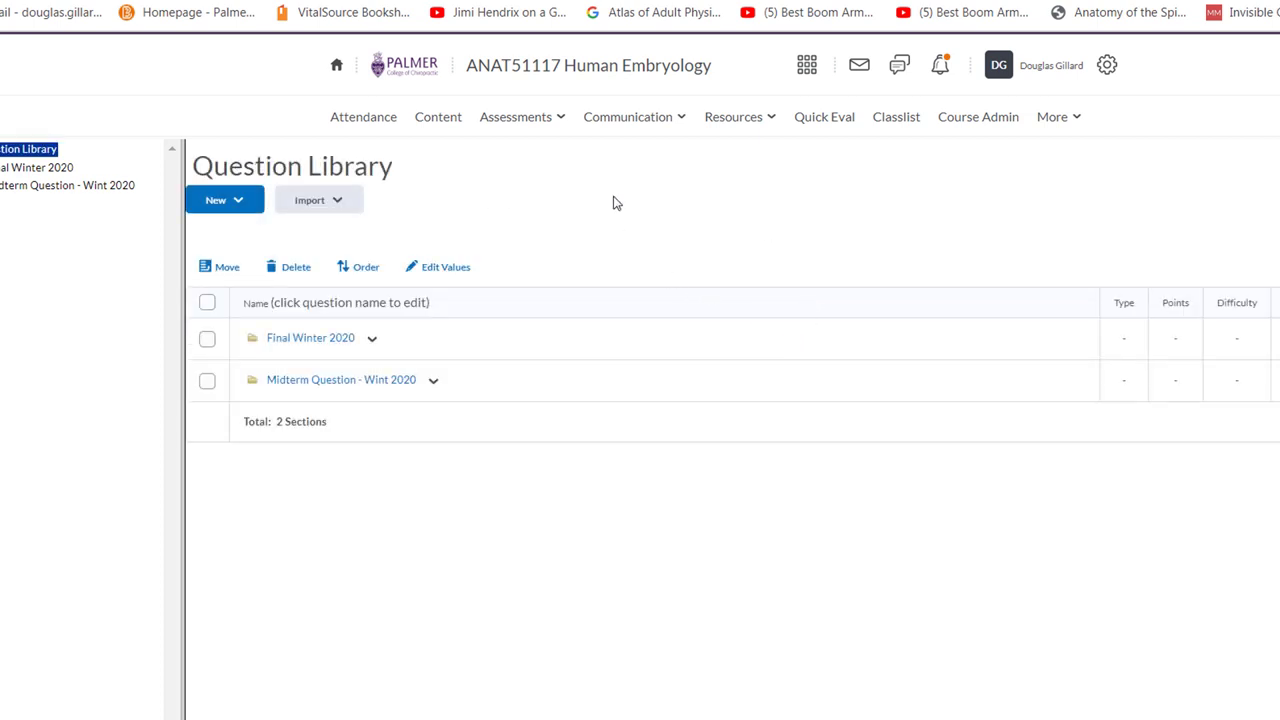
# - Create a new quiz named 'YouTube Quiz' from Assessments > Quizzes
pyautogui.click(560, 118)
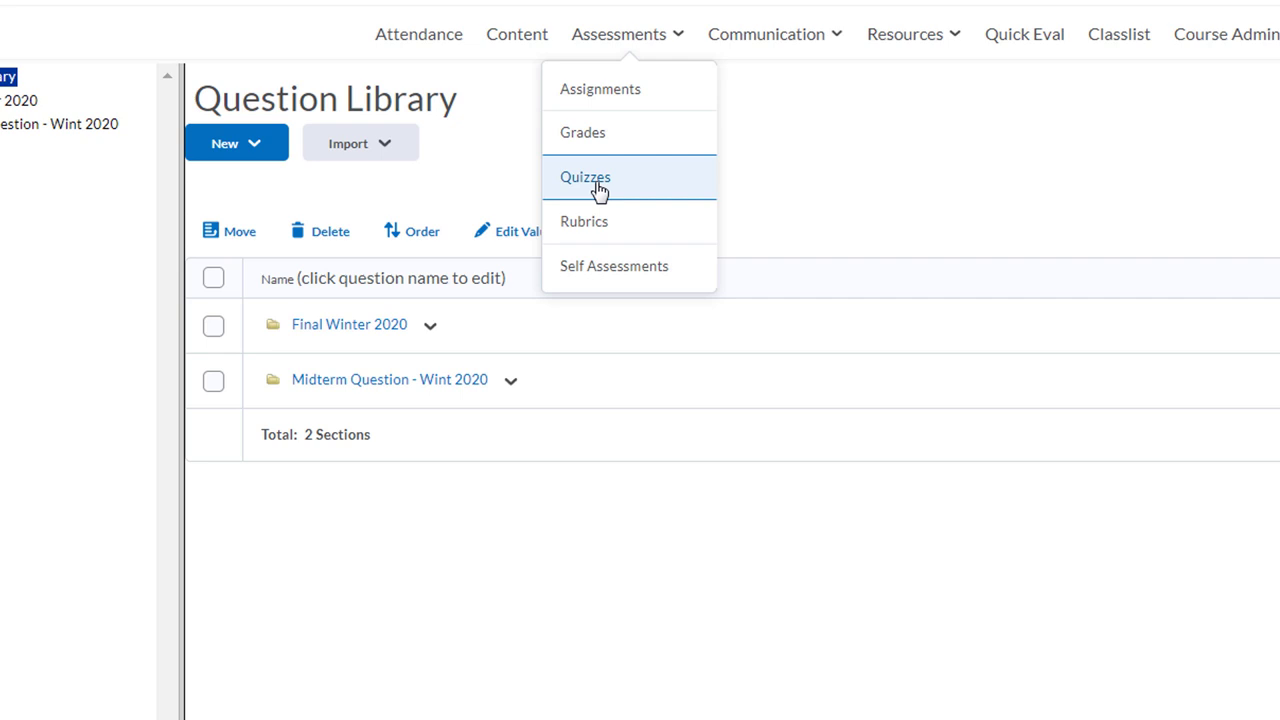
pyautogui.click(600, 188)
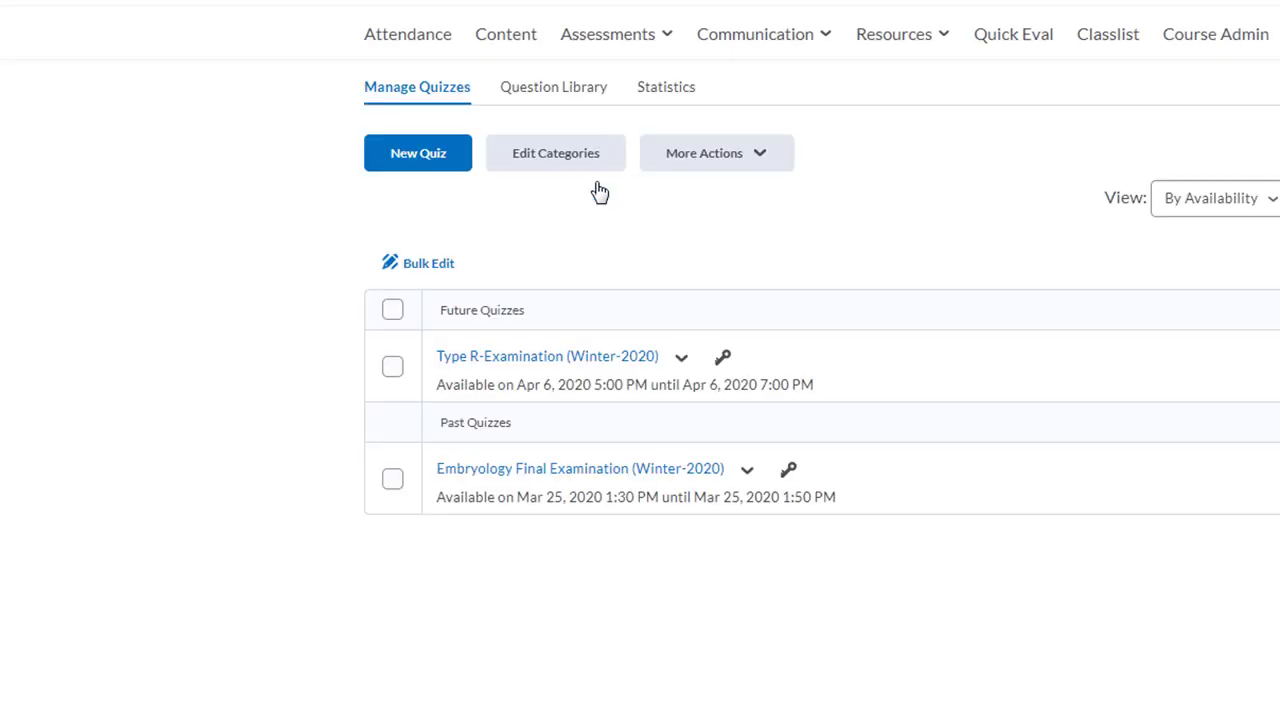
pyautogui.click(409, 160)
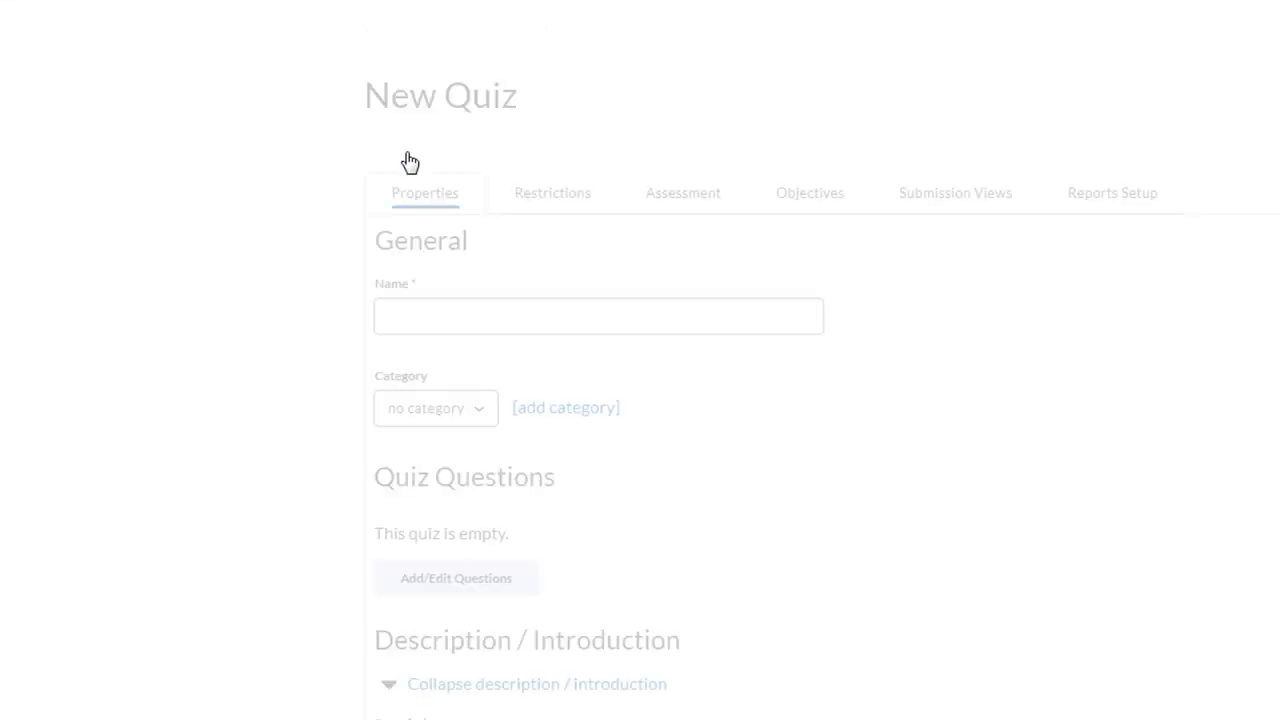
pyautogui.click(408, 318)
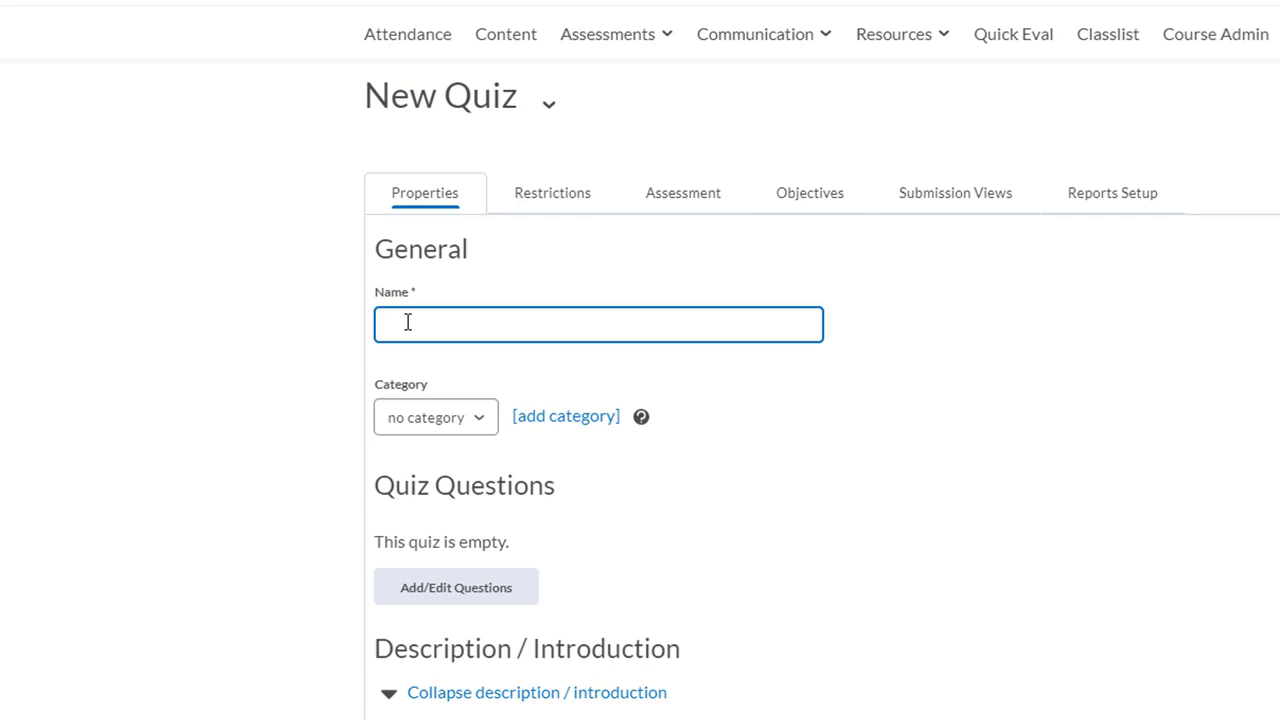
pyautogui.write('YouTube Quiz')
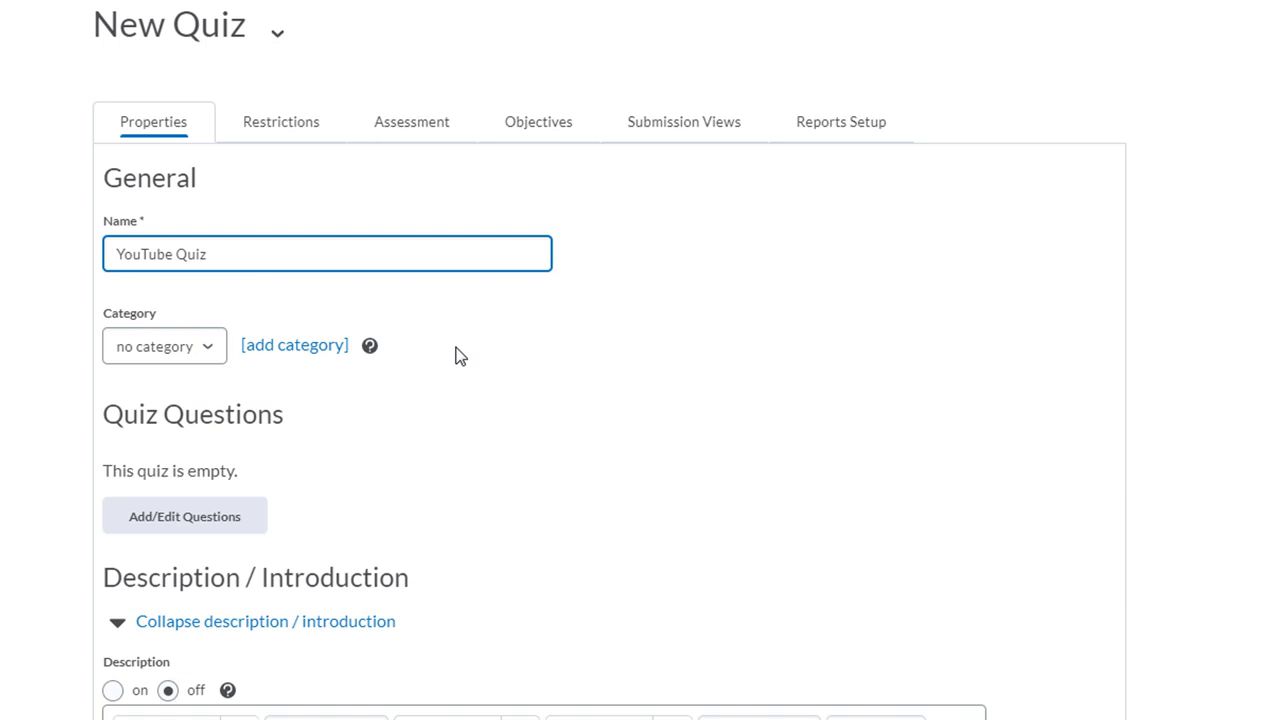
# - Enable the description and introduction, entering 'describe' and 'intro 2'
pyautogui.scroll(-2, 455, 355)
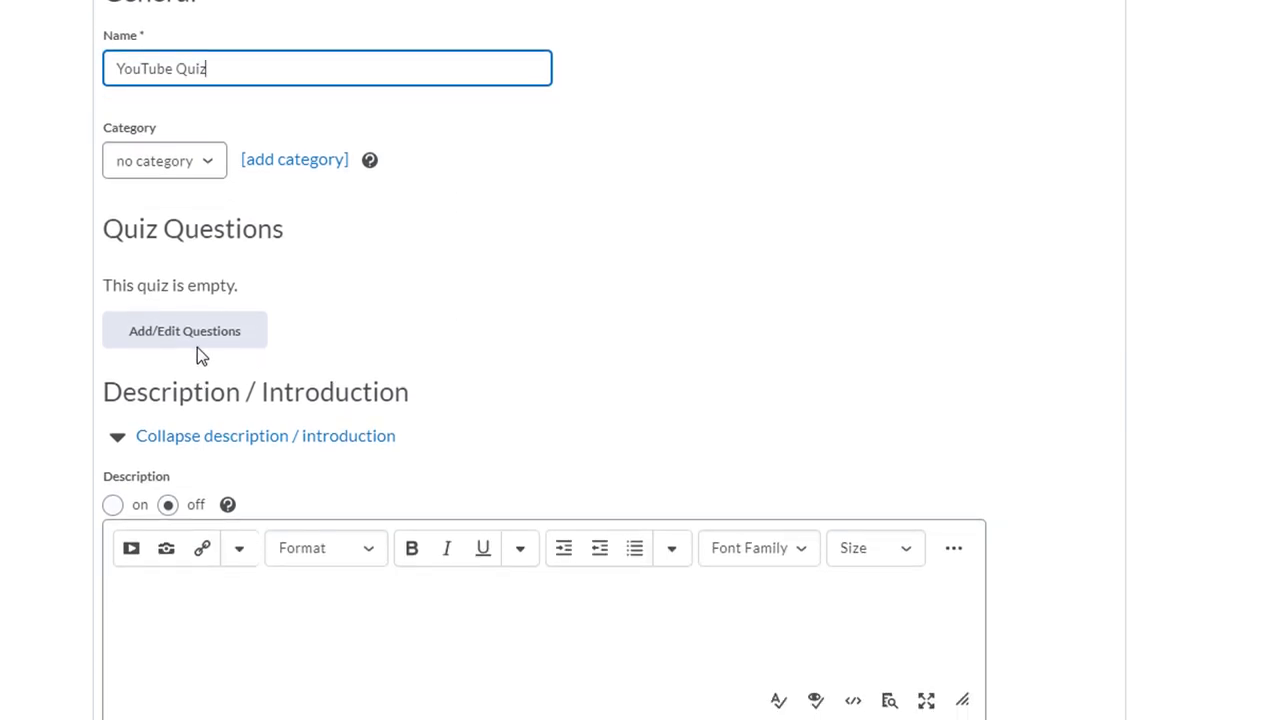
pyautogui.scroll(-4, 467, 280)
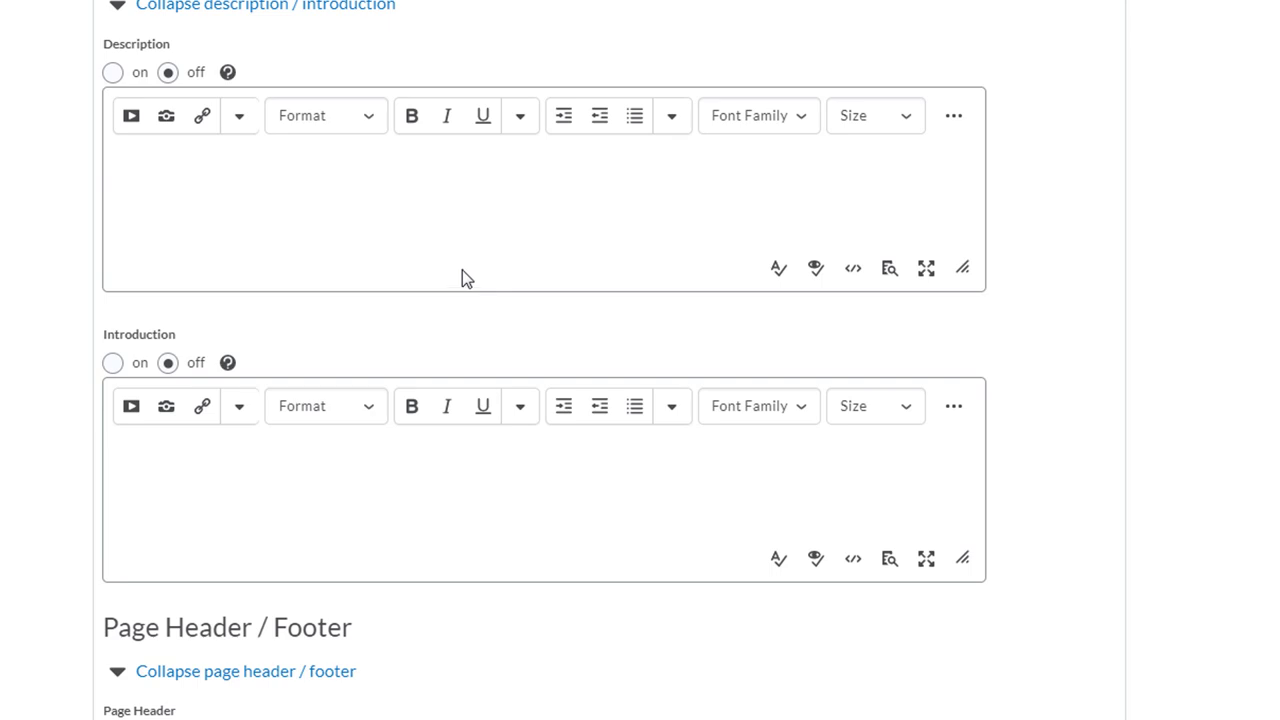
pyautogui.click(112, 72)
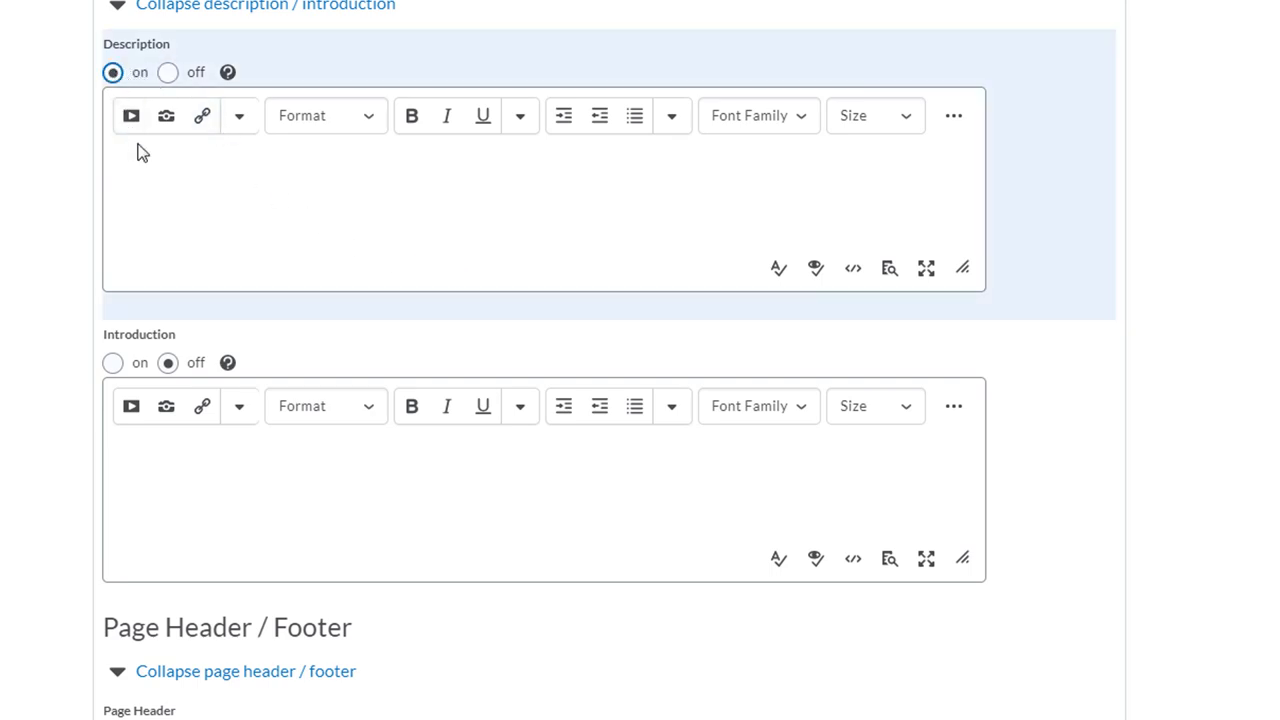
pyautogui.click(143, 162)
pyautogui.click(113, 363)
pyautogui.click(149, 452)
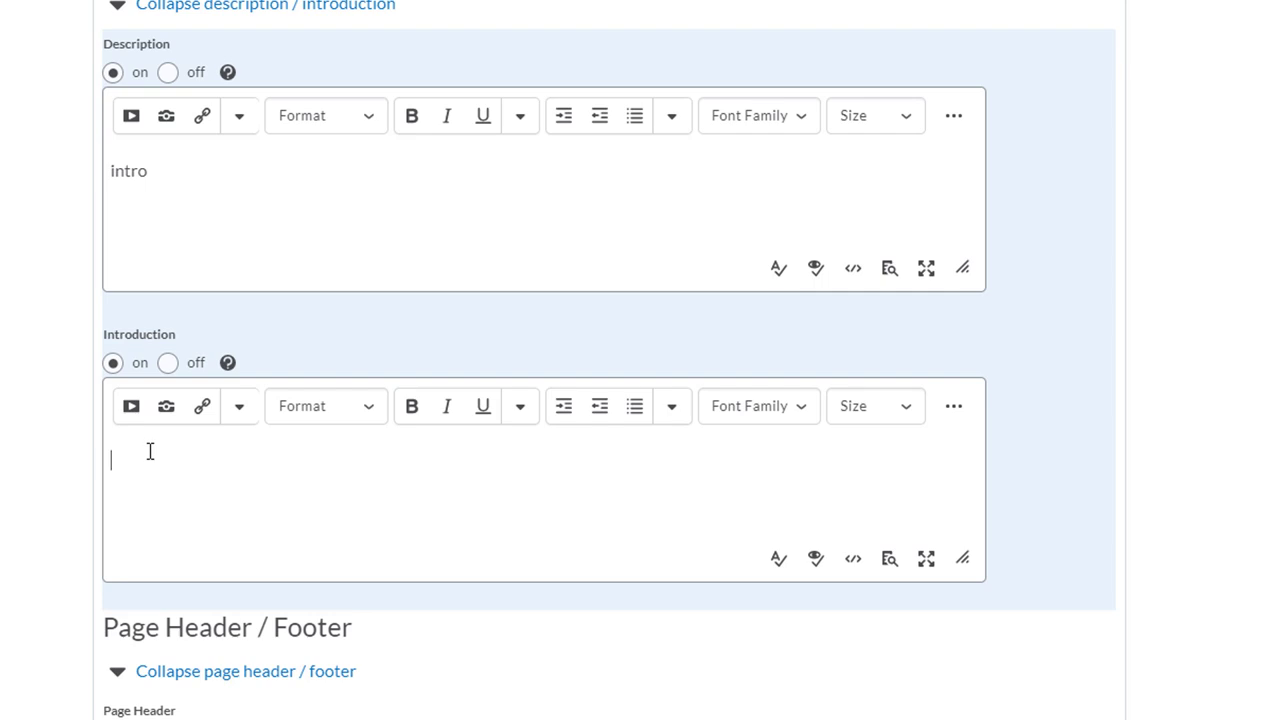
pyautogui.write('intro 2')
pyautogui.moveTo(160, 170); pyautogui.dragTo(112, 175)
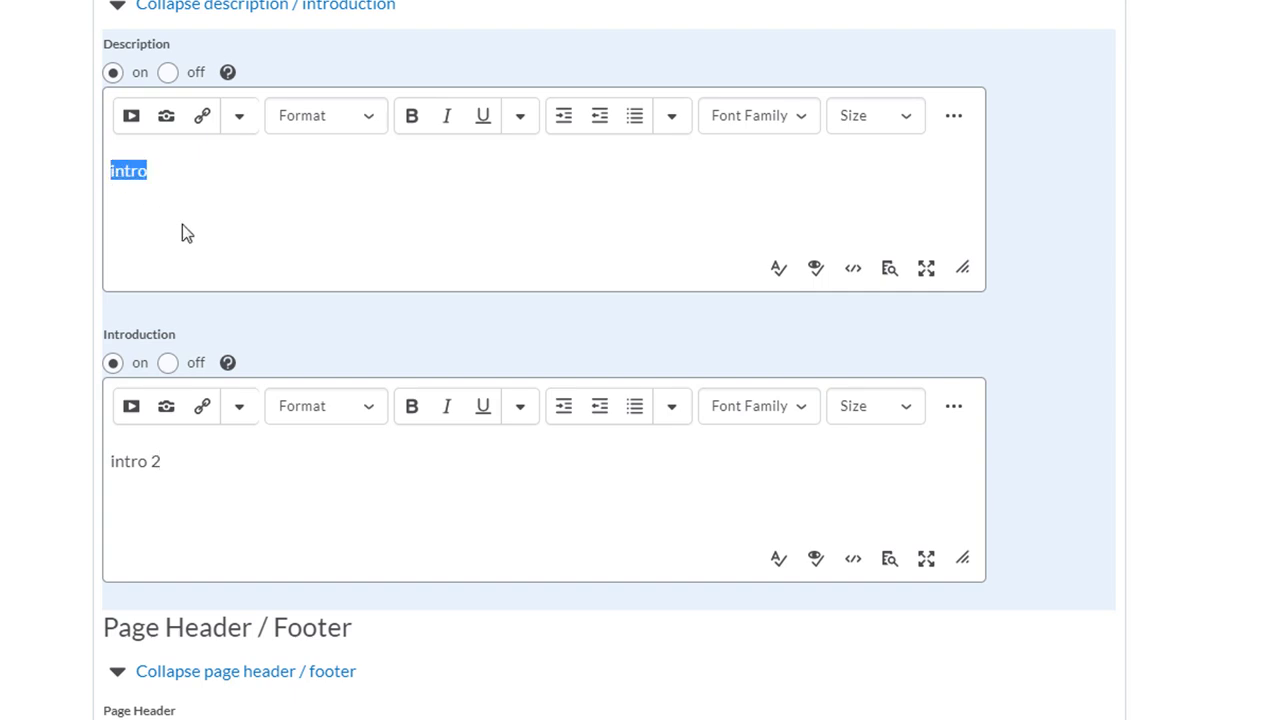
pyautogui.write('describe')
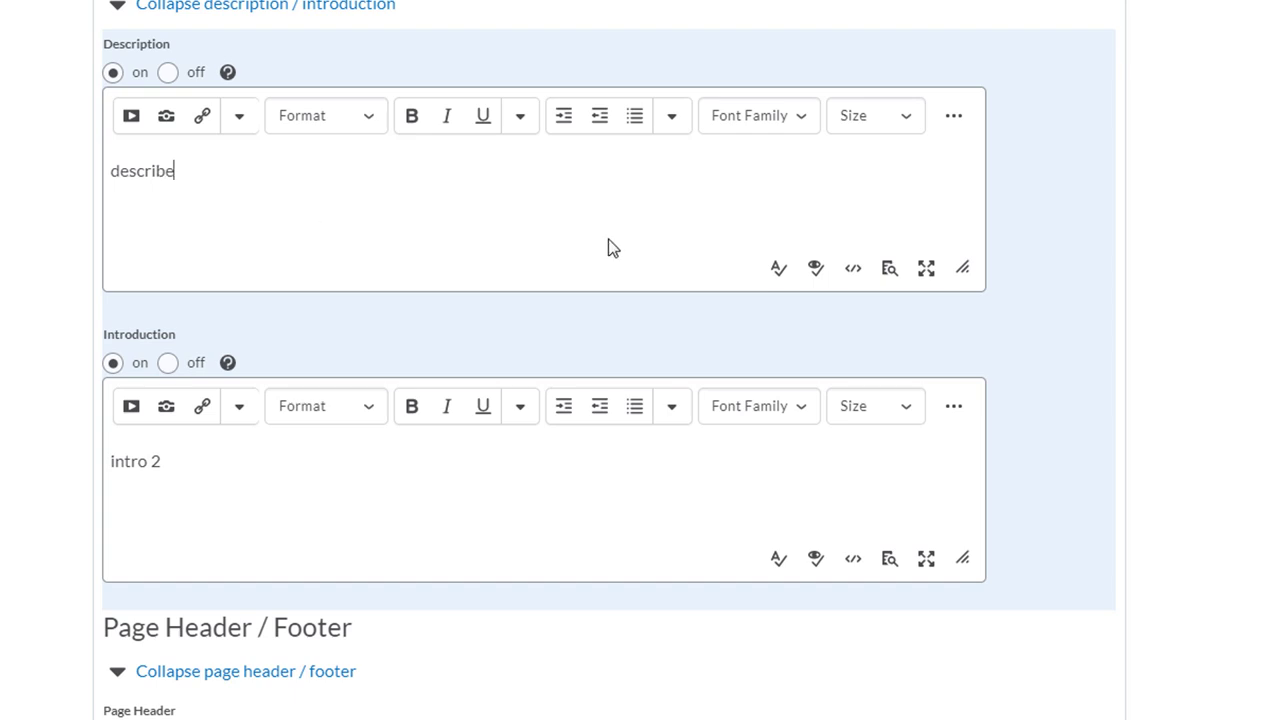
# - Add page header 'head' and footer 'foot', and disable right click
pyautogui.scroll(-8, 613, 248)
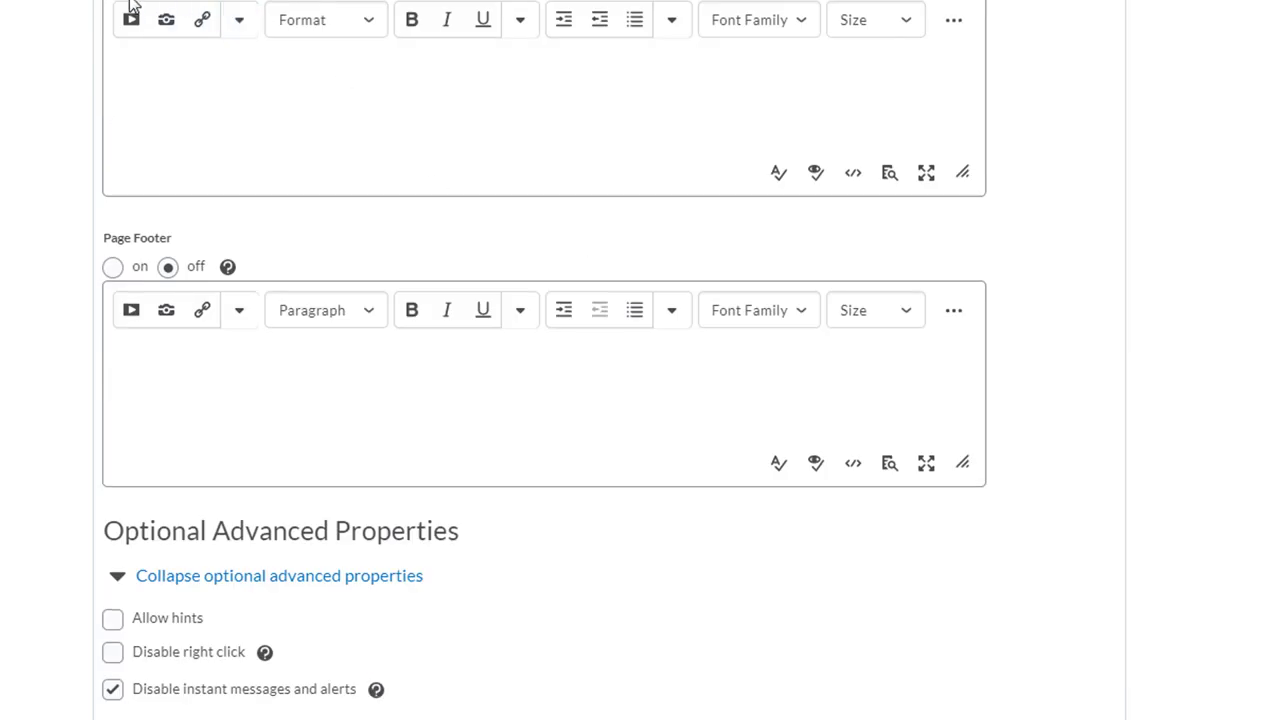
pyautogui.click(140, 45)
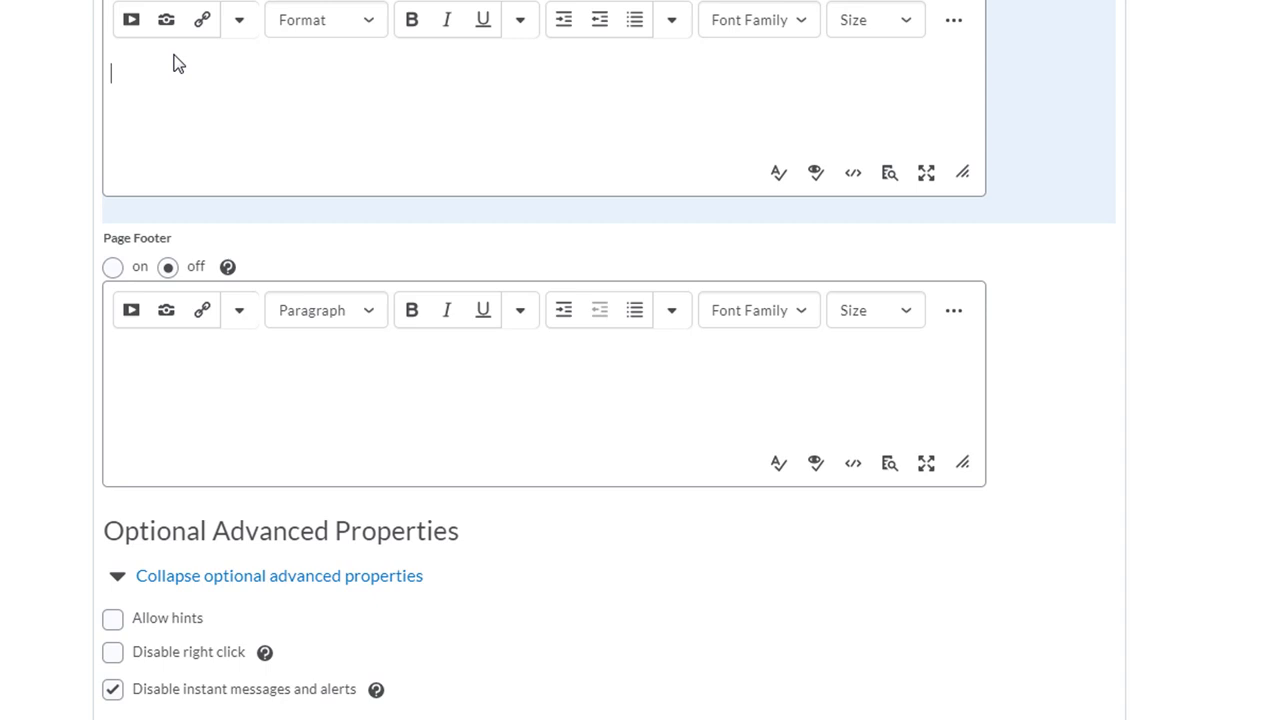
pyautogui.write('head')
pyautogui.click(158, 351)
pyautogui.write('foot')
pyautogui.click(112, 268)
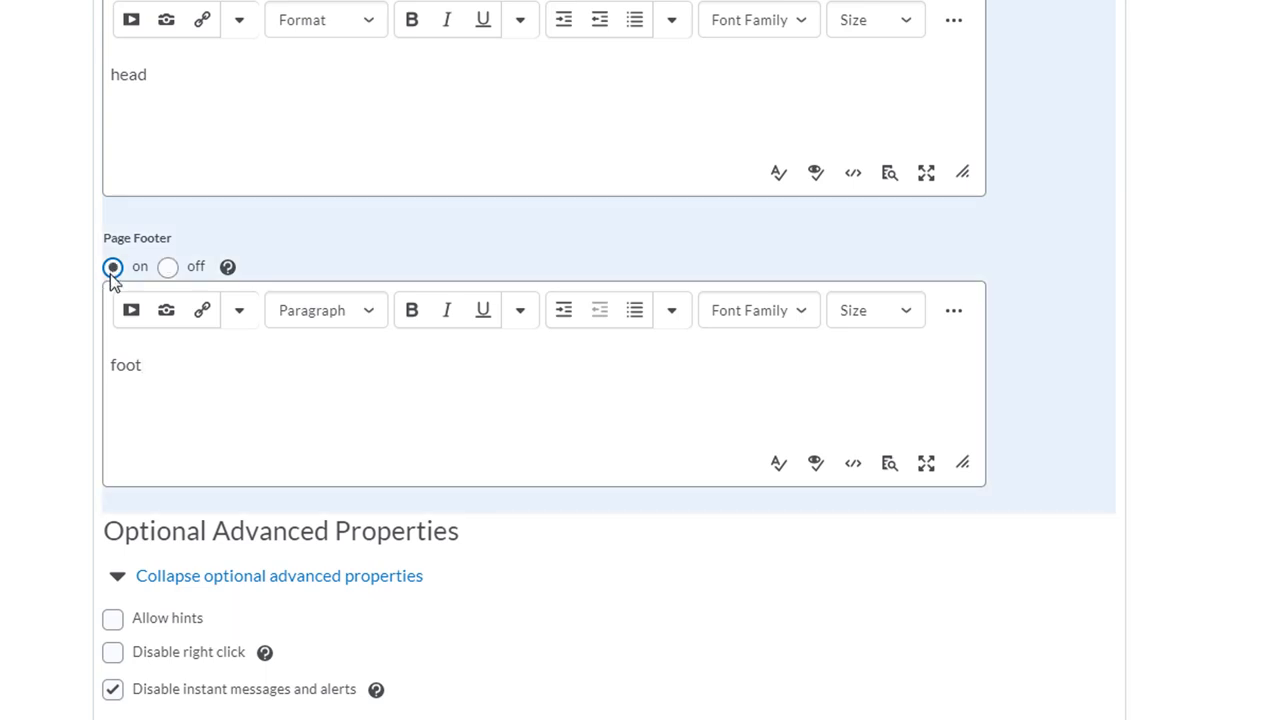
pyautogui.click(135, 655)
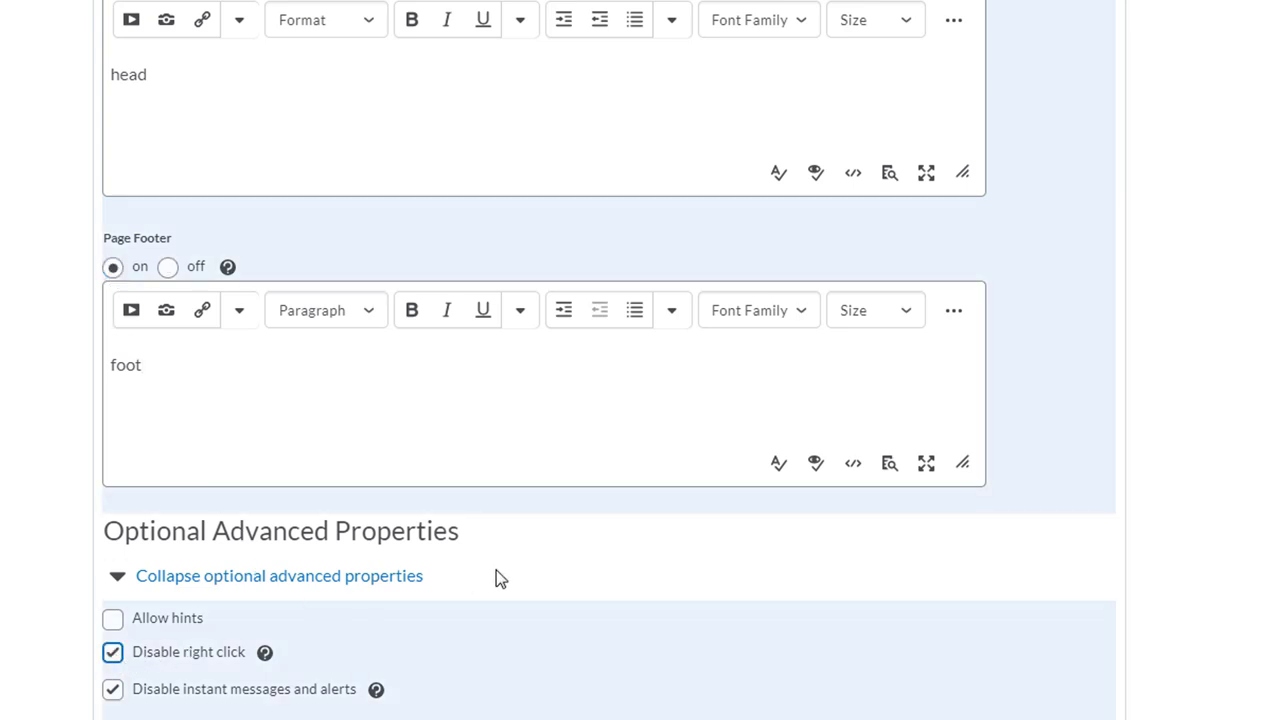
# - Leave the notification email field empty
pyautogui.scroll(-1, 494, 577)
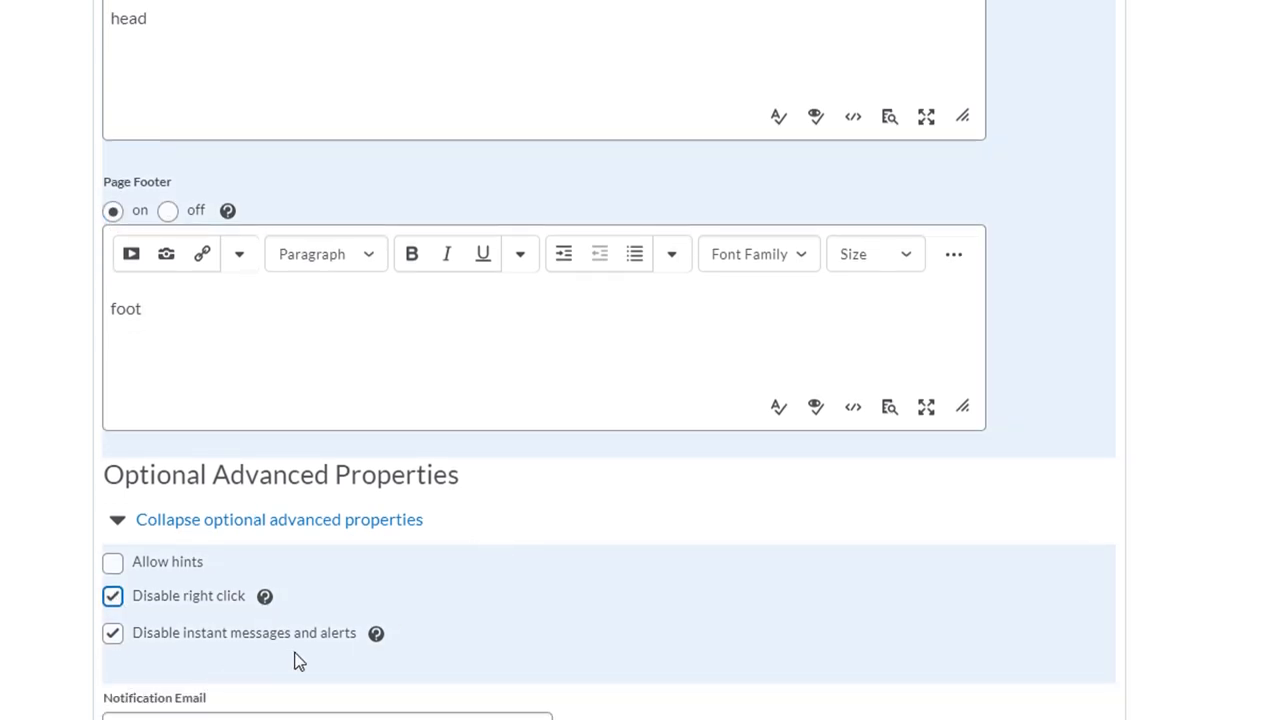
pyautogui.click(248, 713)
pyautogui.scroll(-1, 211, 621)
pyautogui.scroll(-1, 240, 600)
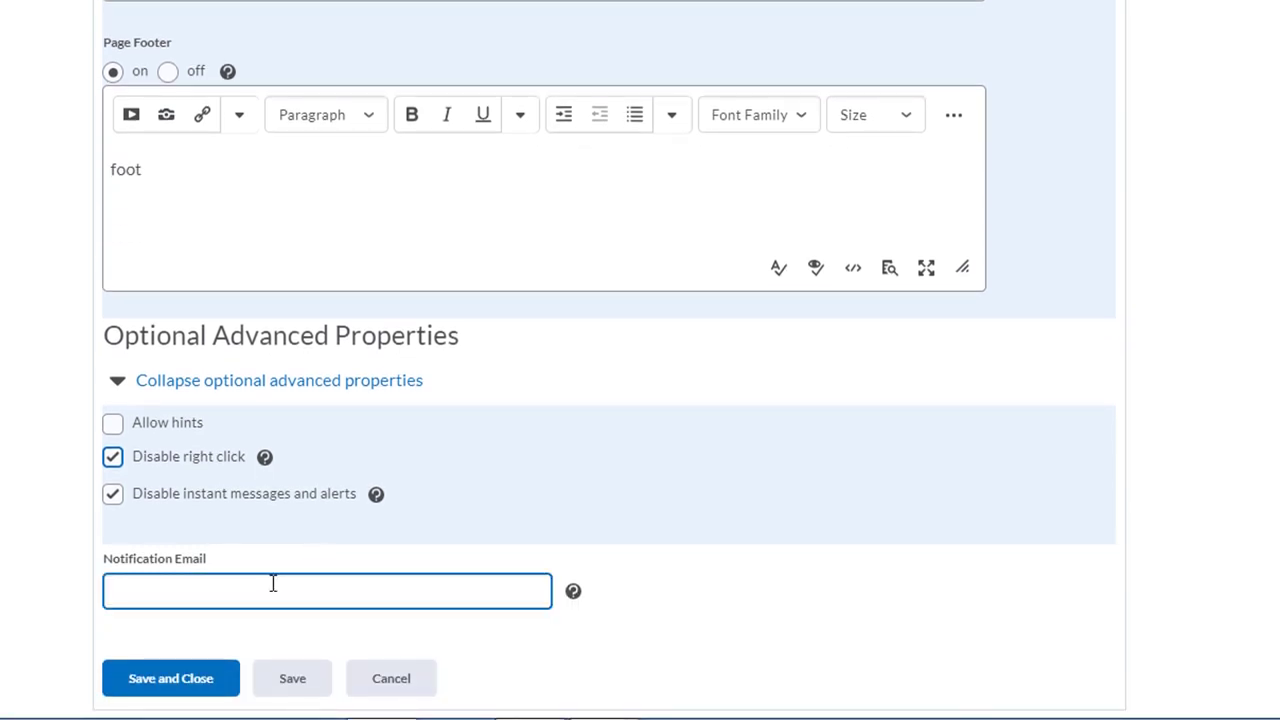
pyautogui.click(488, 485)
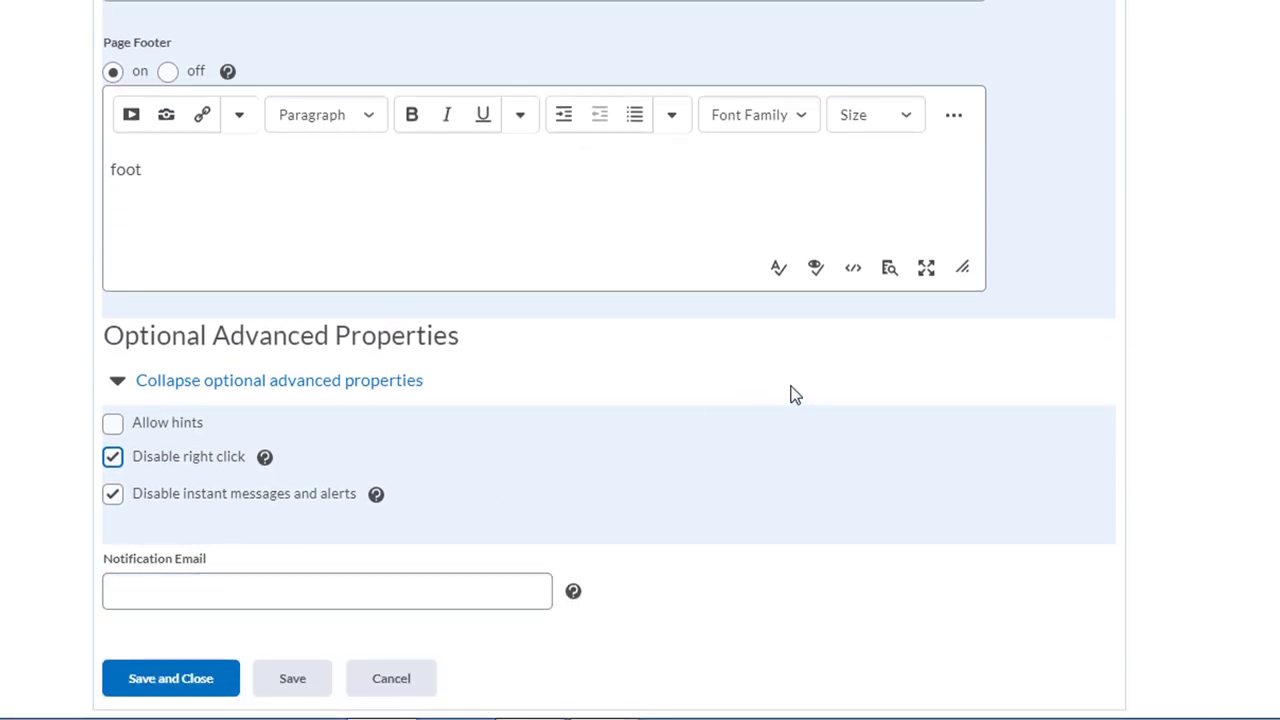
pyautogui.scroll(15, 790, 395)
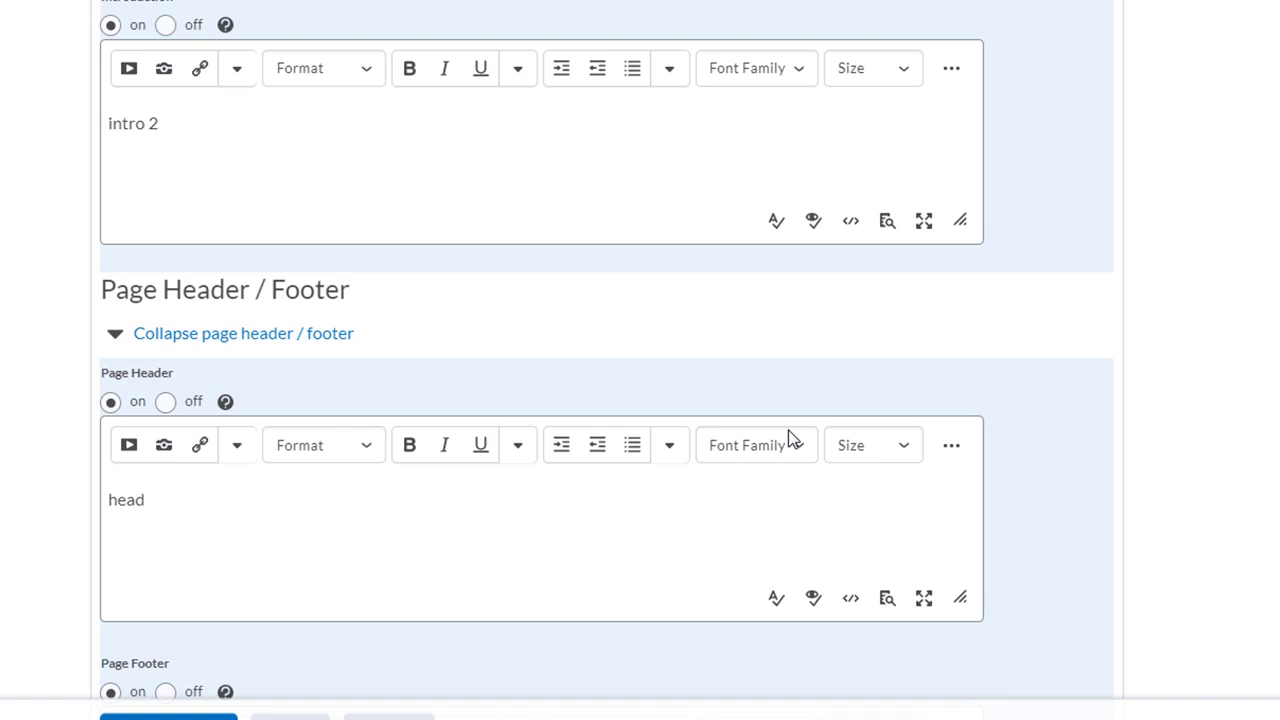
pyautogui.scroll(3, 783, 620)
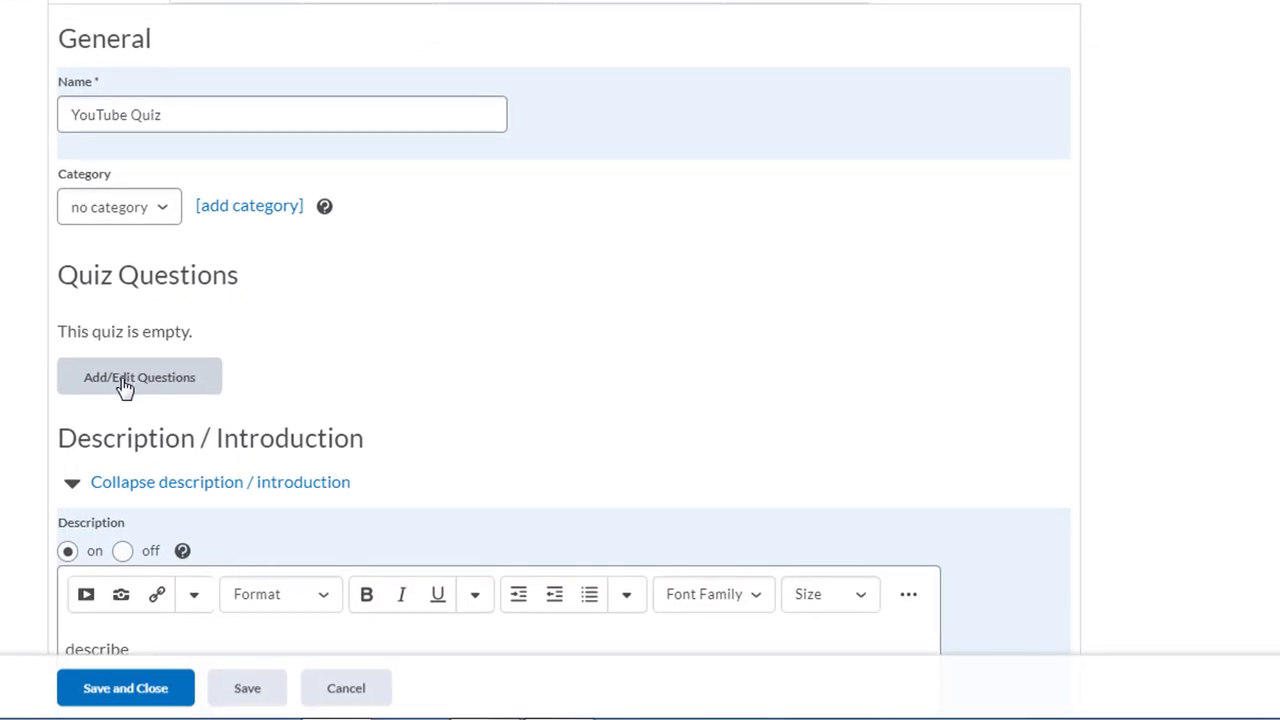
# - From Add/Edit Questions, add a new Question Pool to YouTube Quiz
pyautogui.click(158, 632)
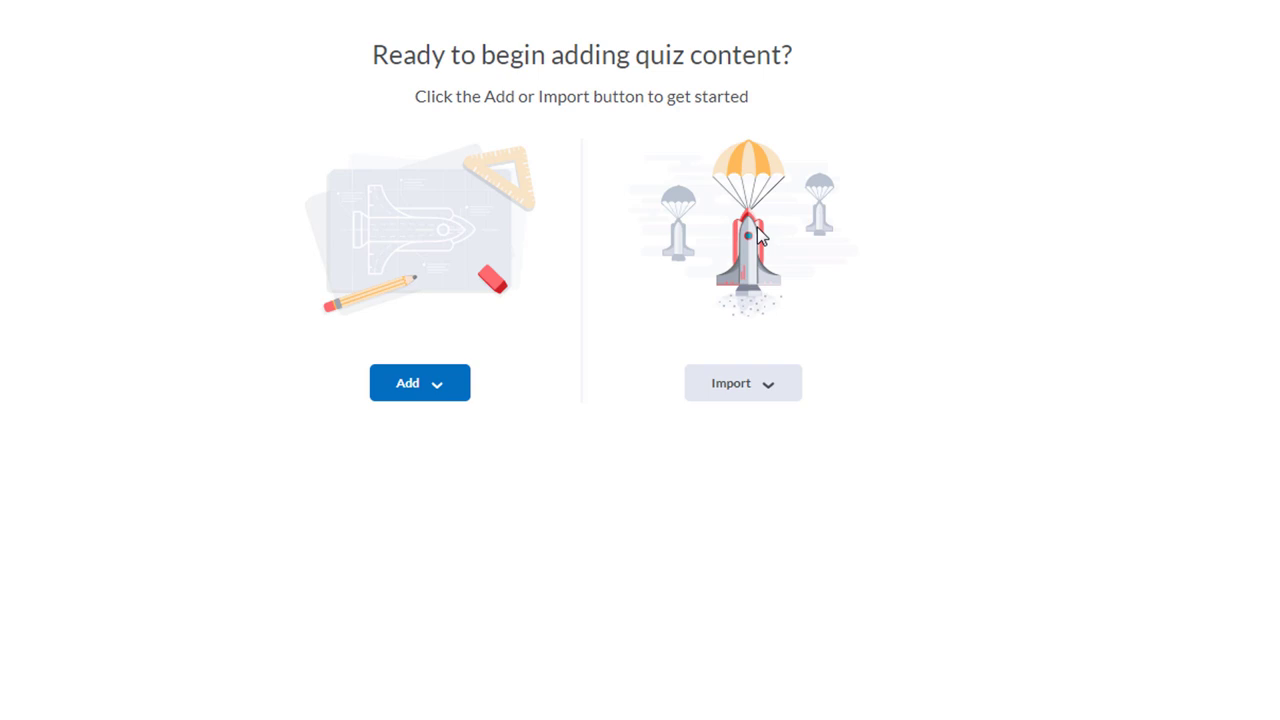
pyautogui.click(441, 396)
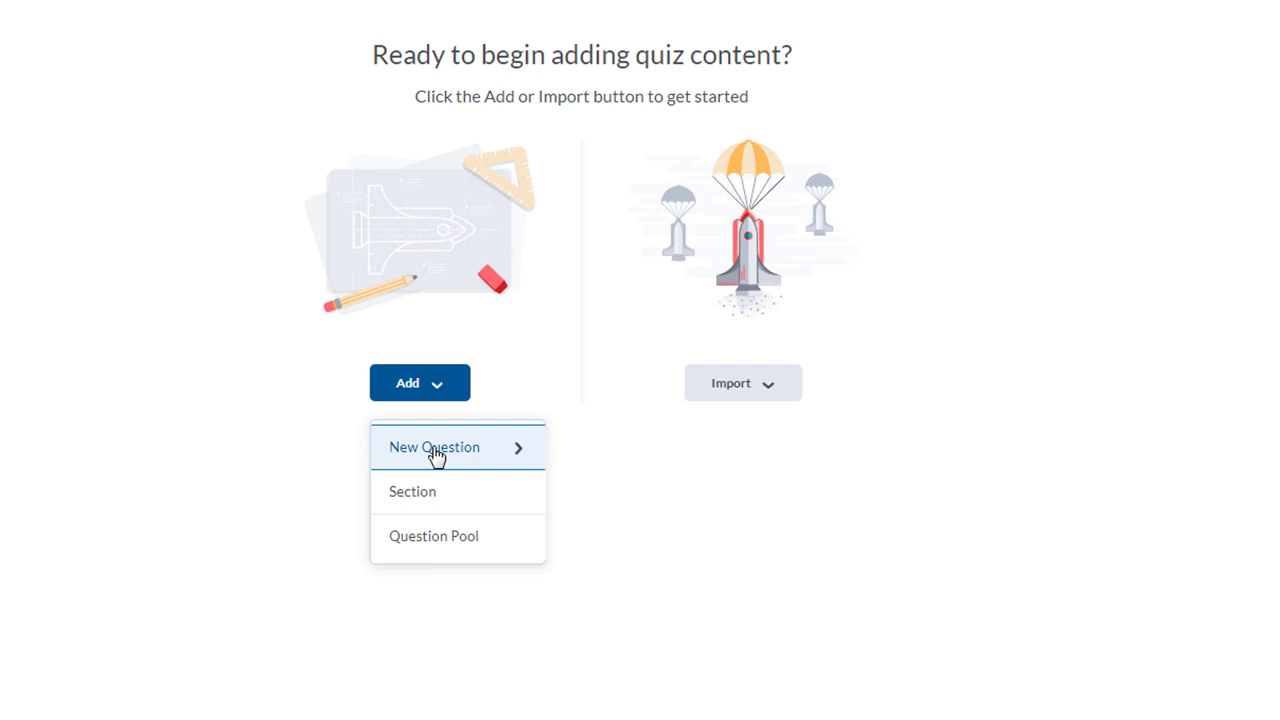
pyautogui.click(425, 538)
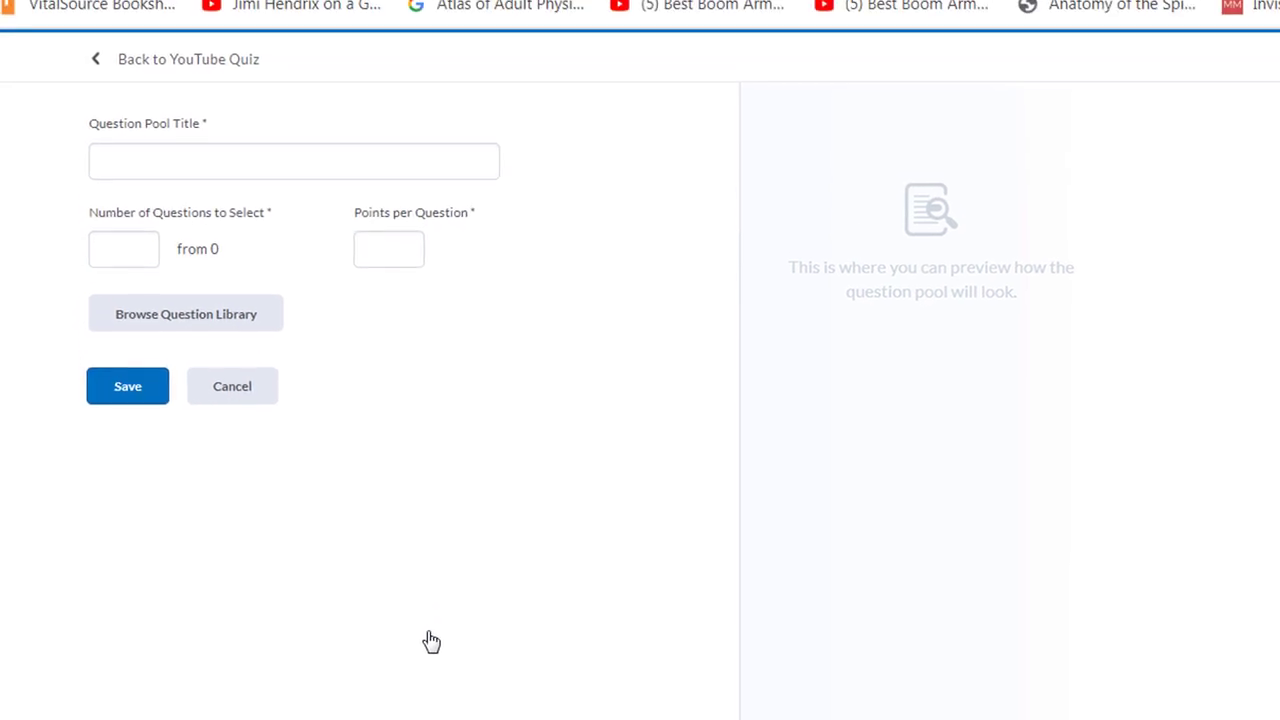
# - Title the pool 'midterm', drawing 20 one-point questions from Midterm Question - Wint 2020
pyautogui.click(197, 168)
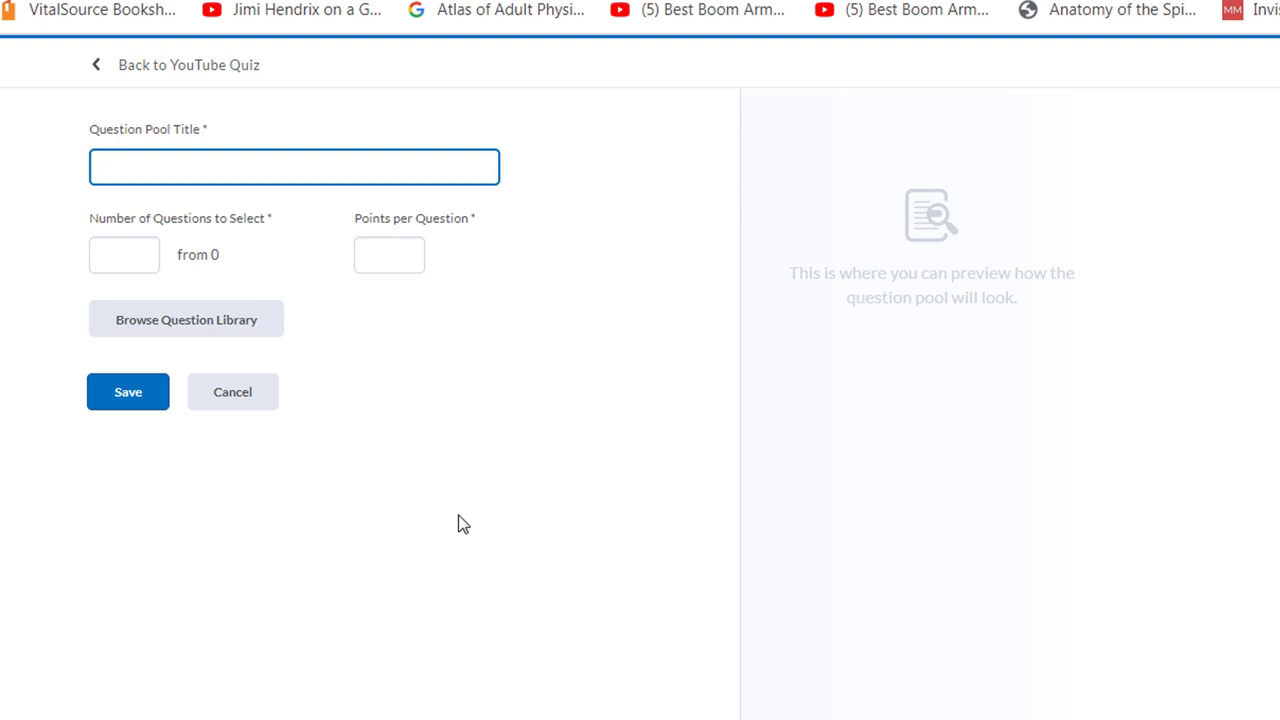
pyautogui.write('midterm')
pyautogui.click(129, 255)
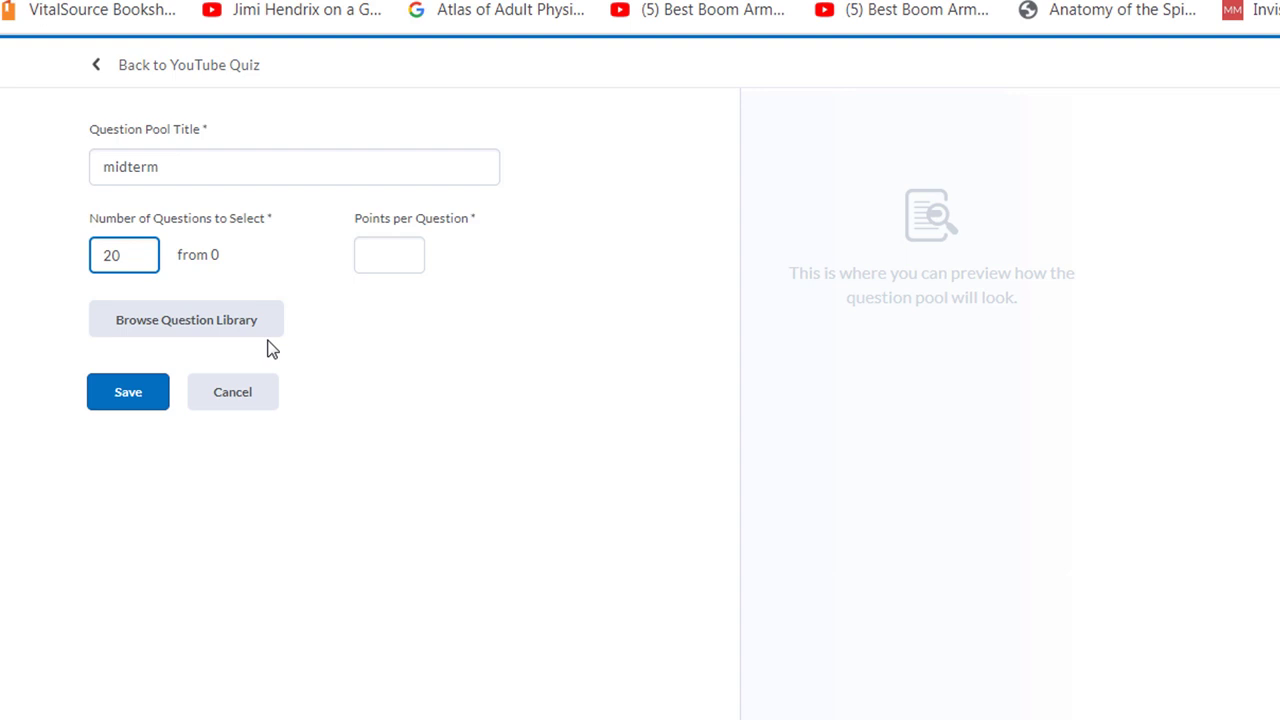
pyautogui.click(166, 330)
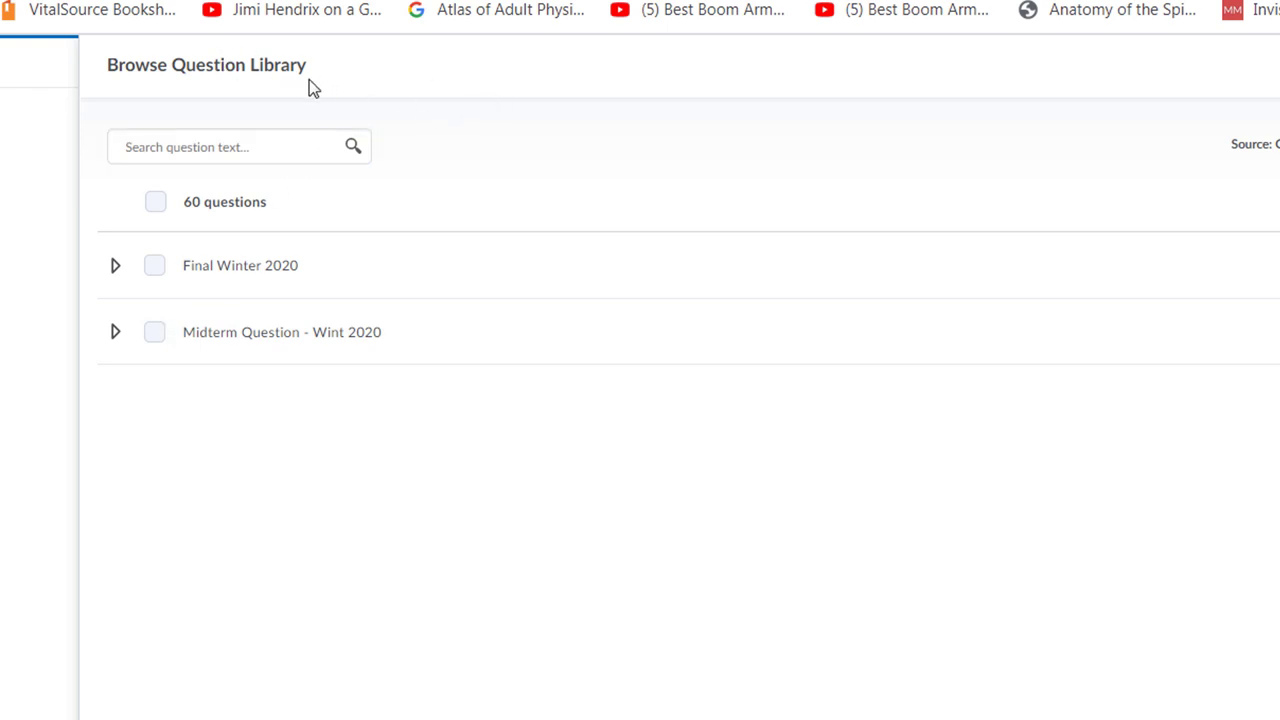
pyautogui.click(154, 334)
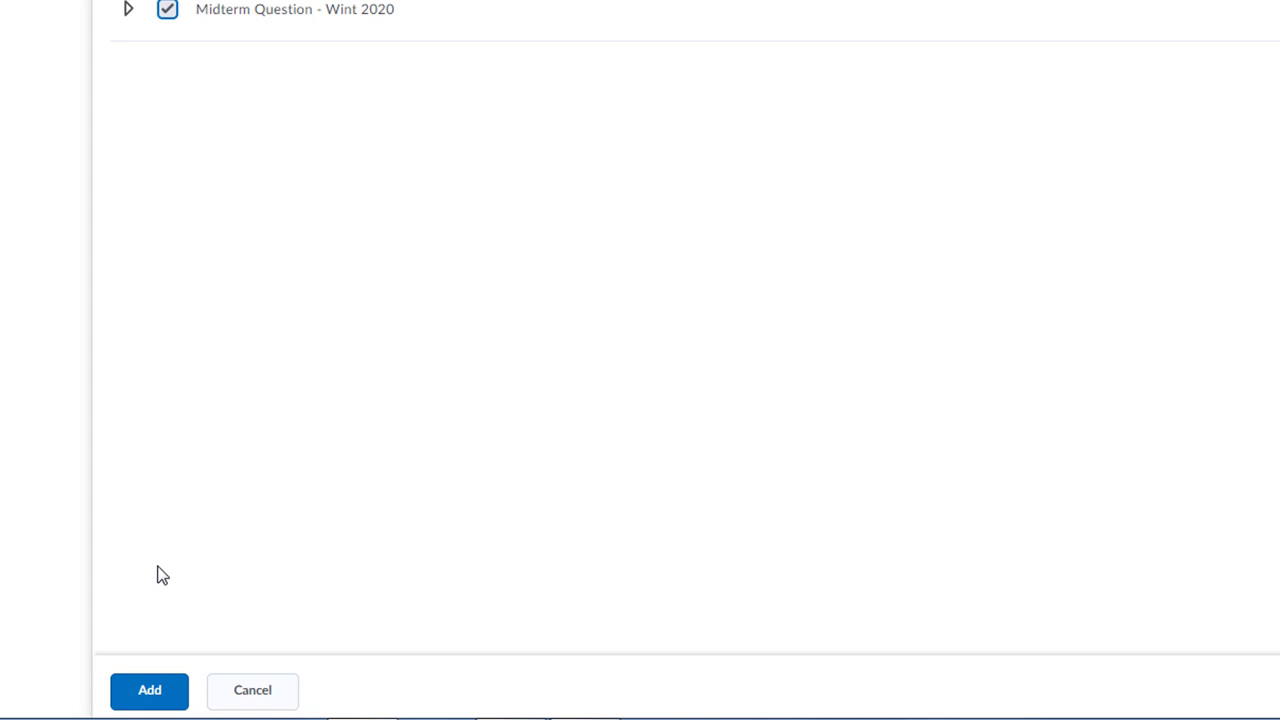
pyautogui.click(145, 689)
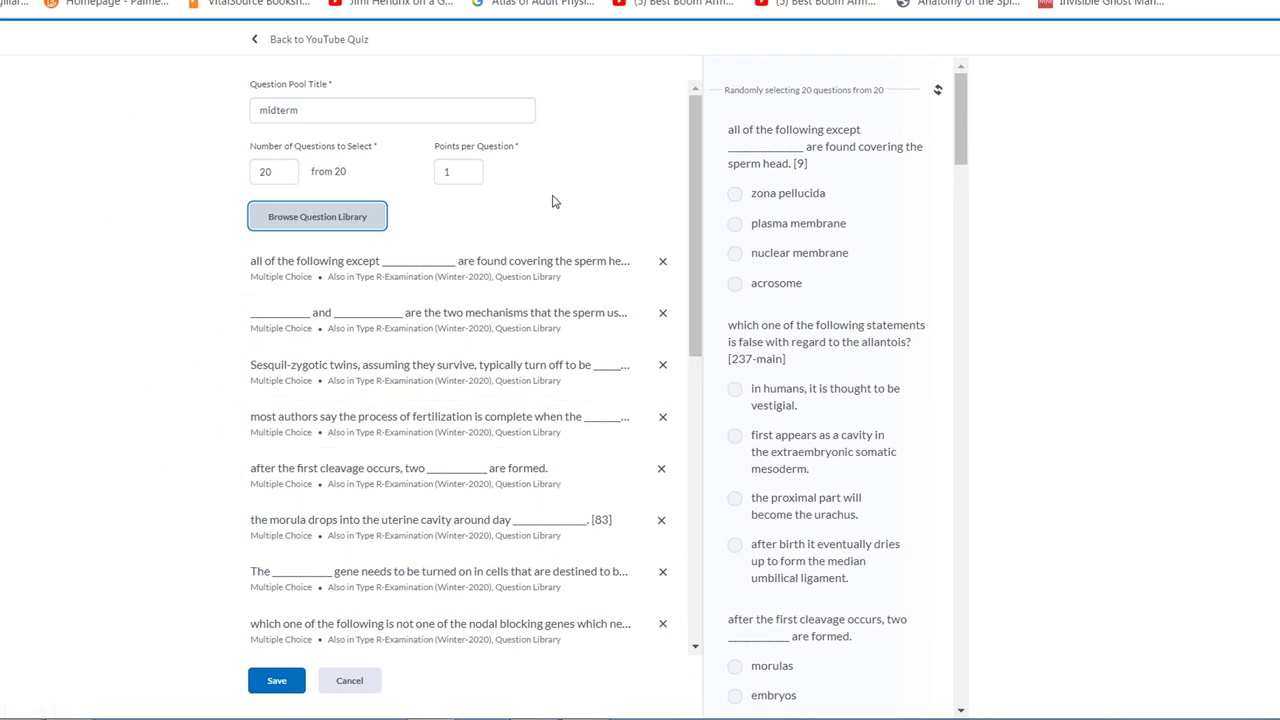
pyautogui.moveTo(697, 163); pyautogui.dragTo(706, 108)
# - Save the midterm pool and start a second pool titled 'final' selecting 20 questions
pyautogui.click(277, 682)
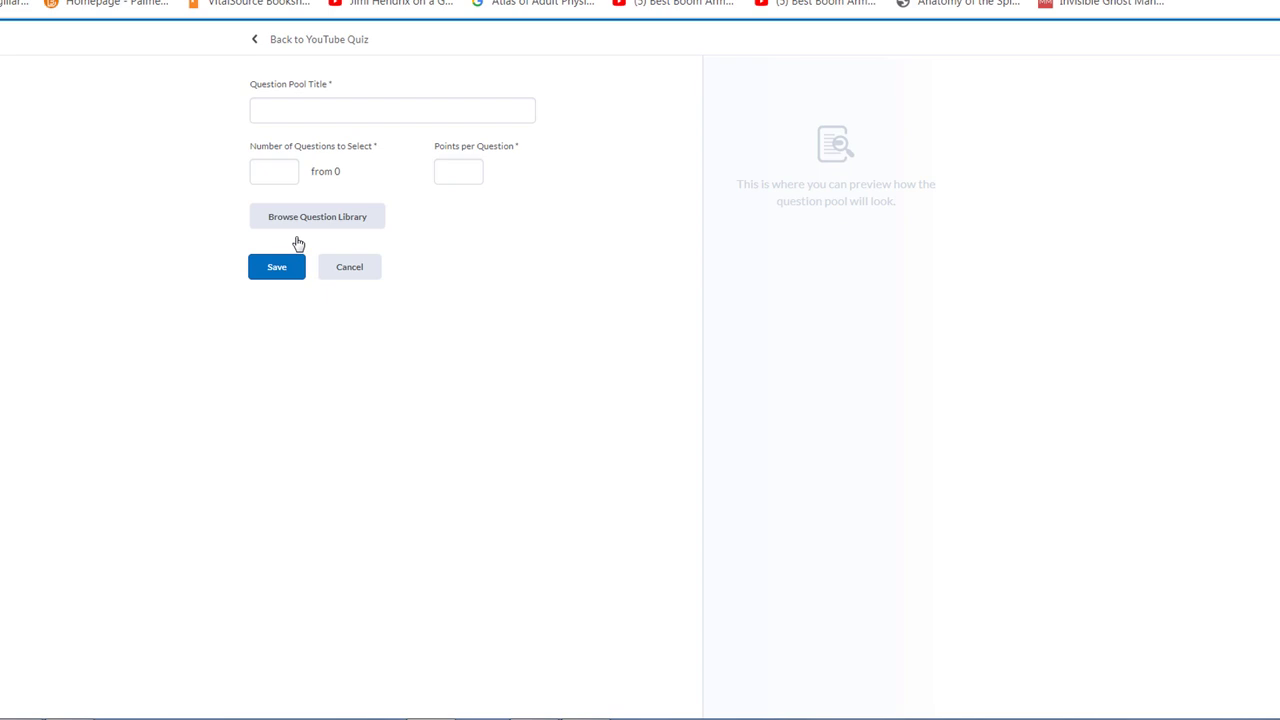
pyautogui.click(285, 110)
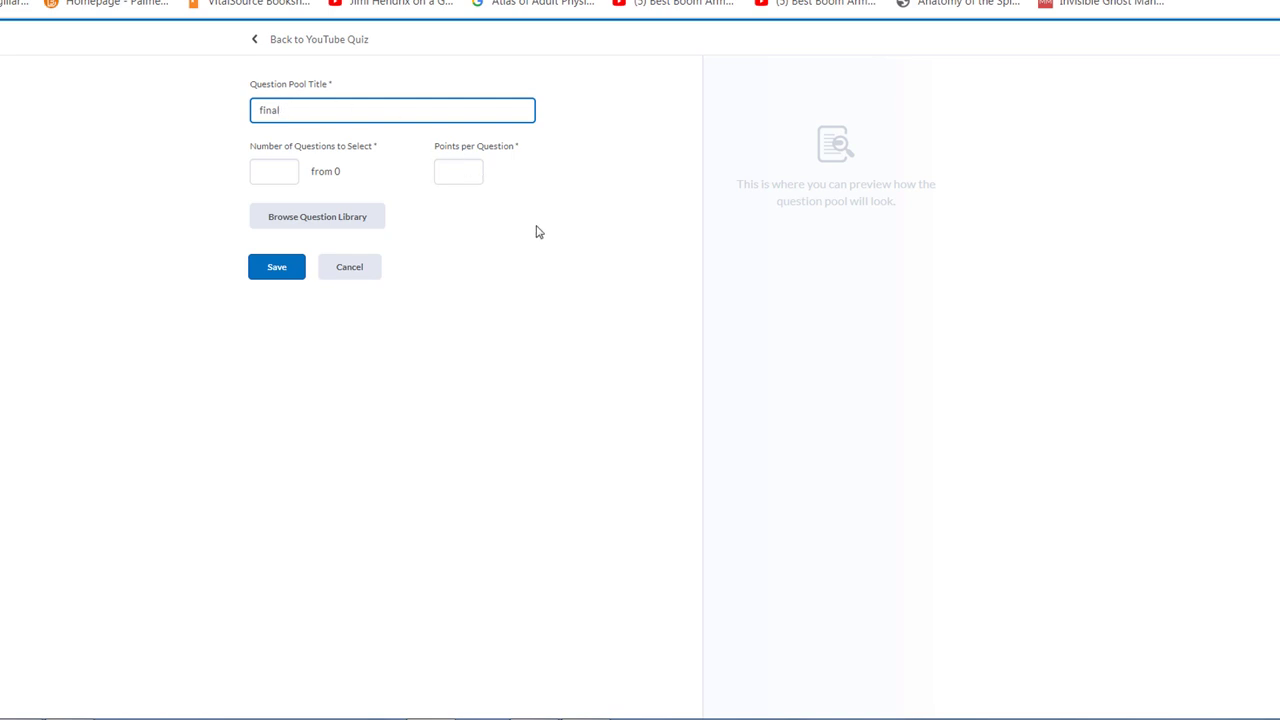
pyautogui.click(278, 172)
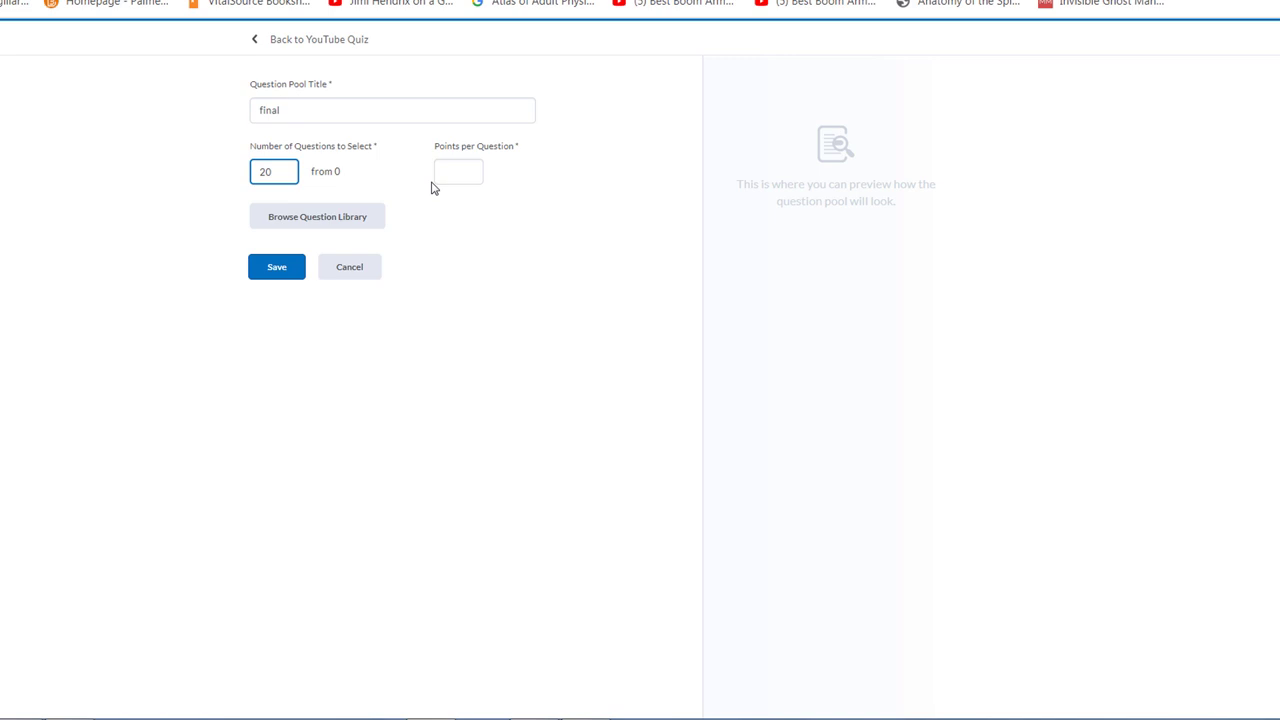
# - Add the 40 Final Winter 2020 questions to the final pool
pyautogui.click(314, 221)
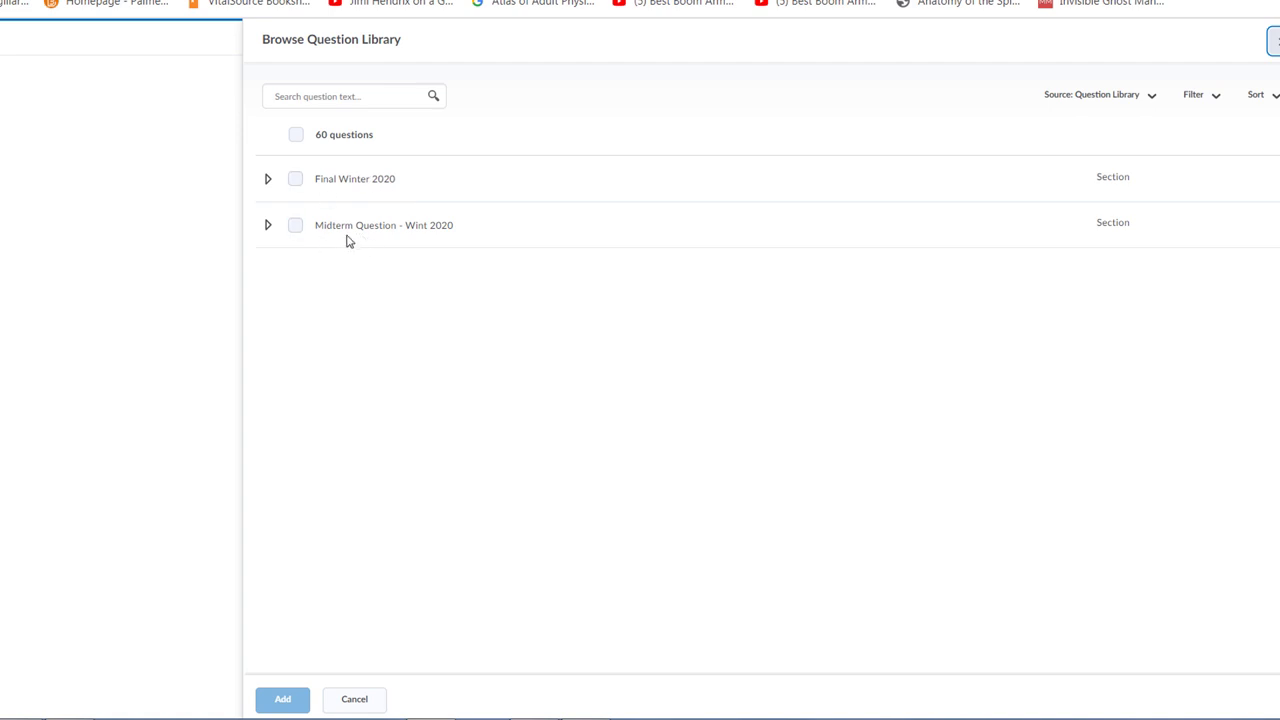
pyautogui.click(295, 180)
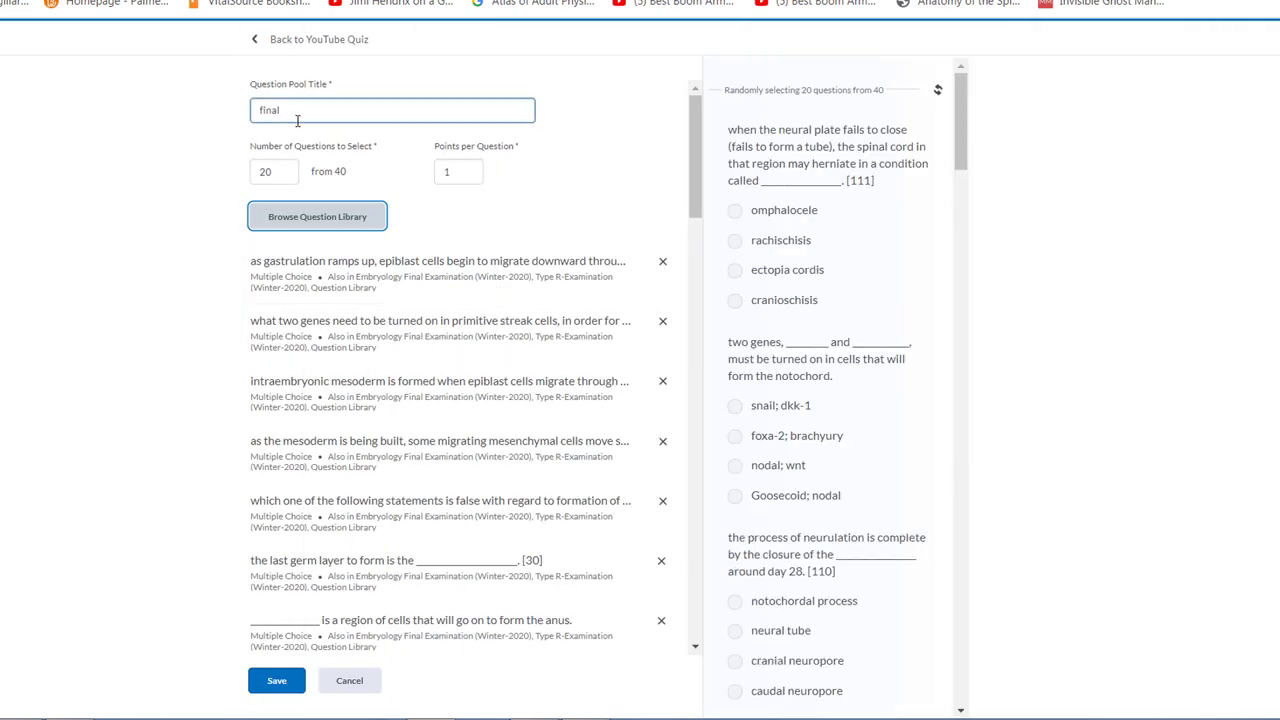
pyautogui.click(287, 175)
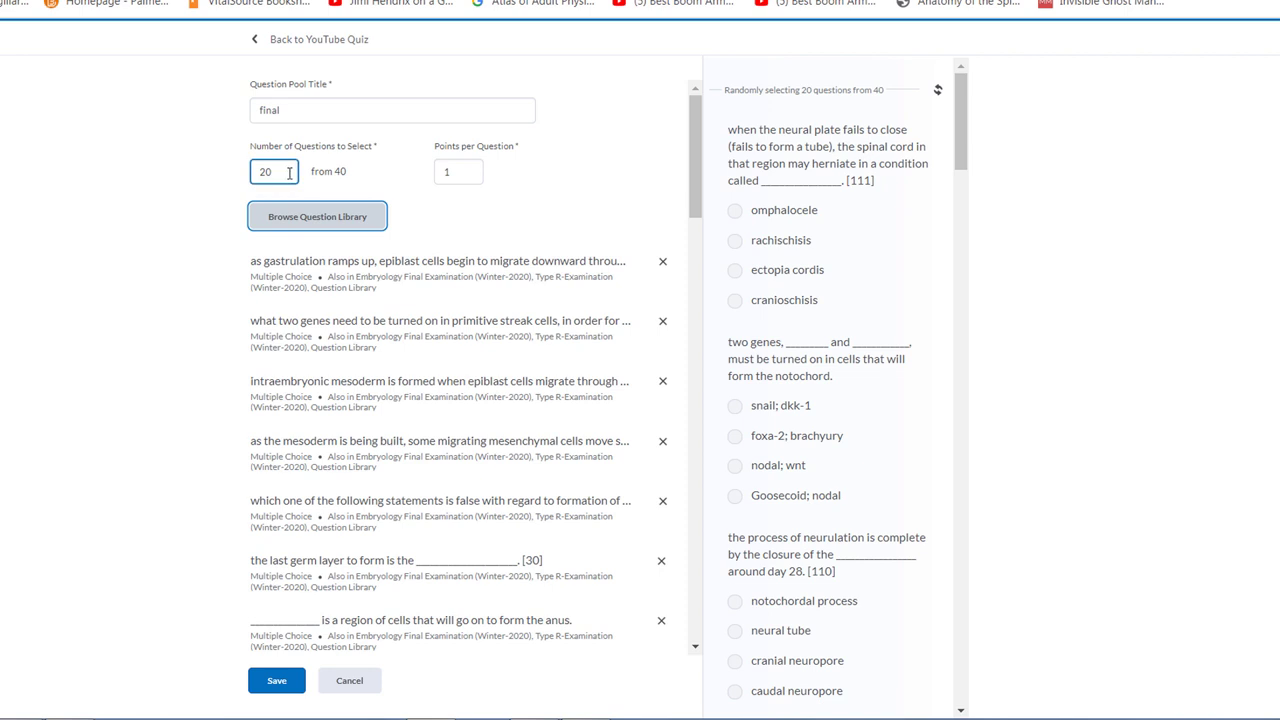
pyautogui.click(350, 174)
pyautogui.click(284, 175)
pyautogui.click(414, 232)
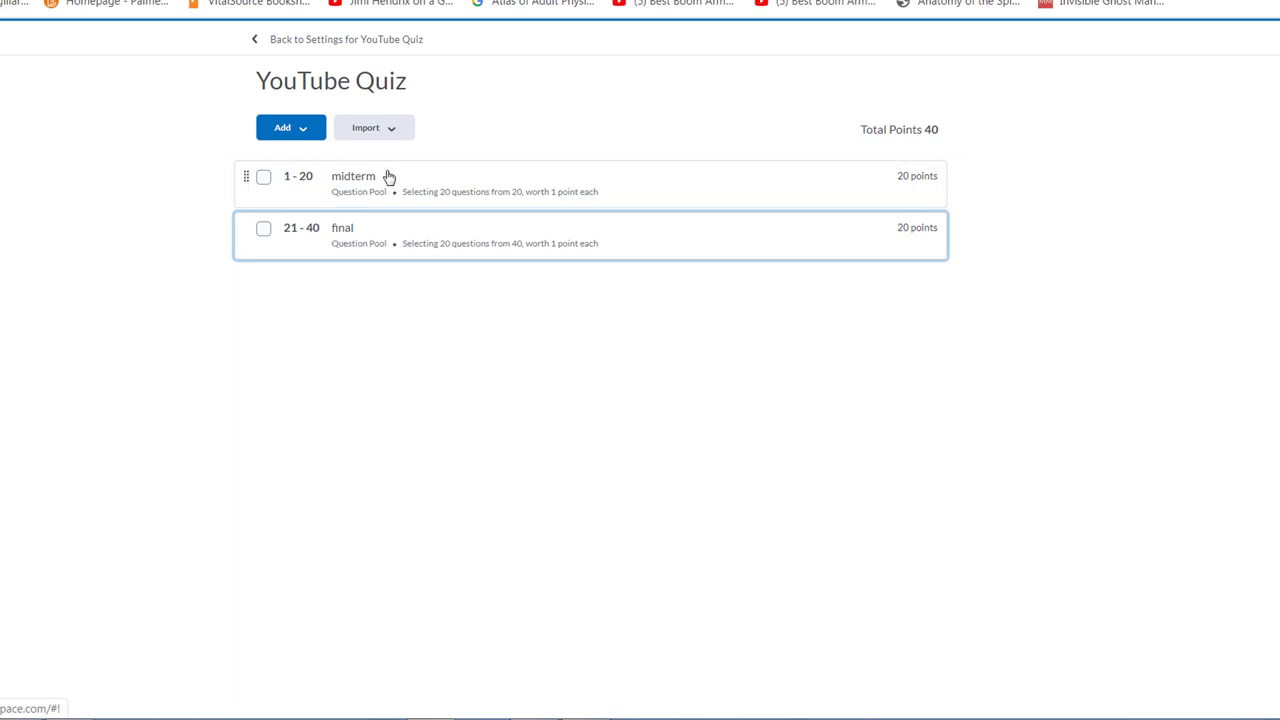
# - Go back to YouTube Quiz settings and review the 40 random questions worth 40 points
pyautogui.click(358, 42)
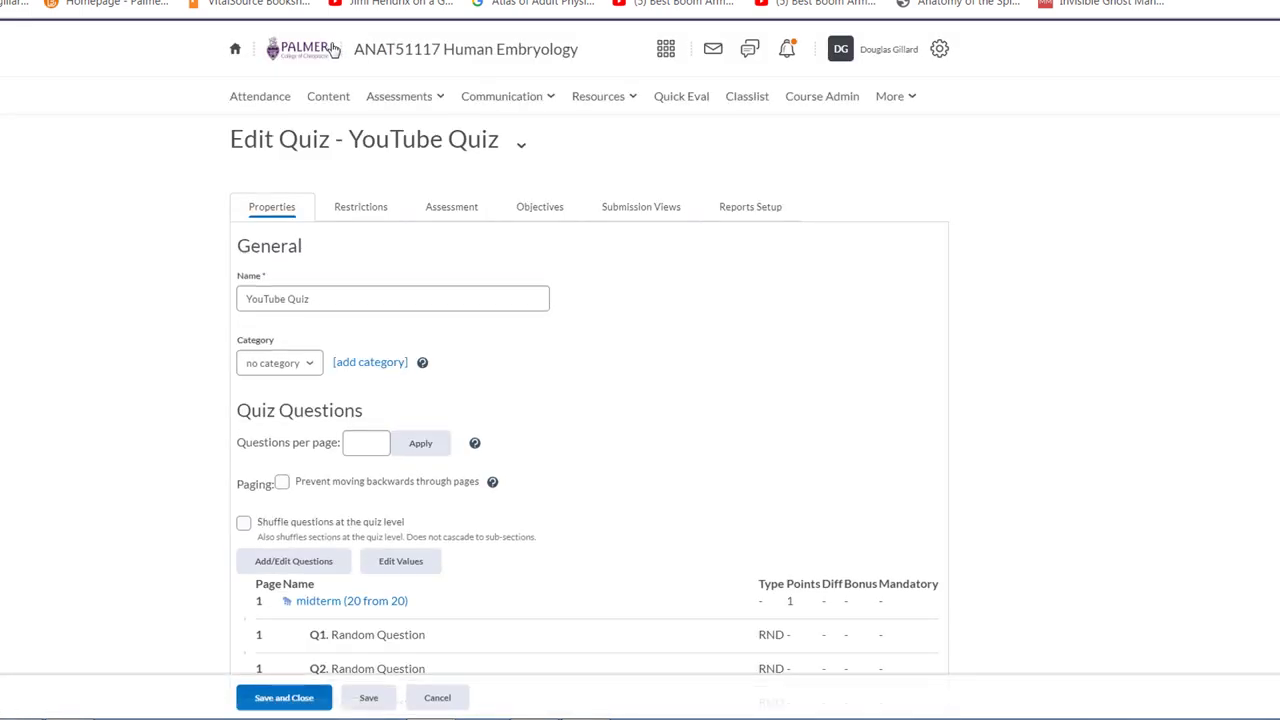
pyautogui.scroll(-1, 828, 355)
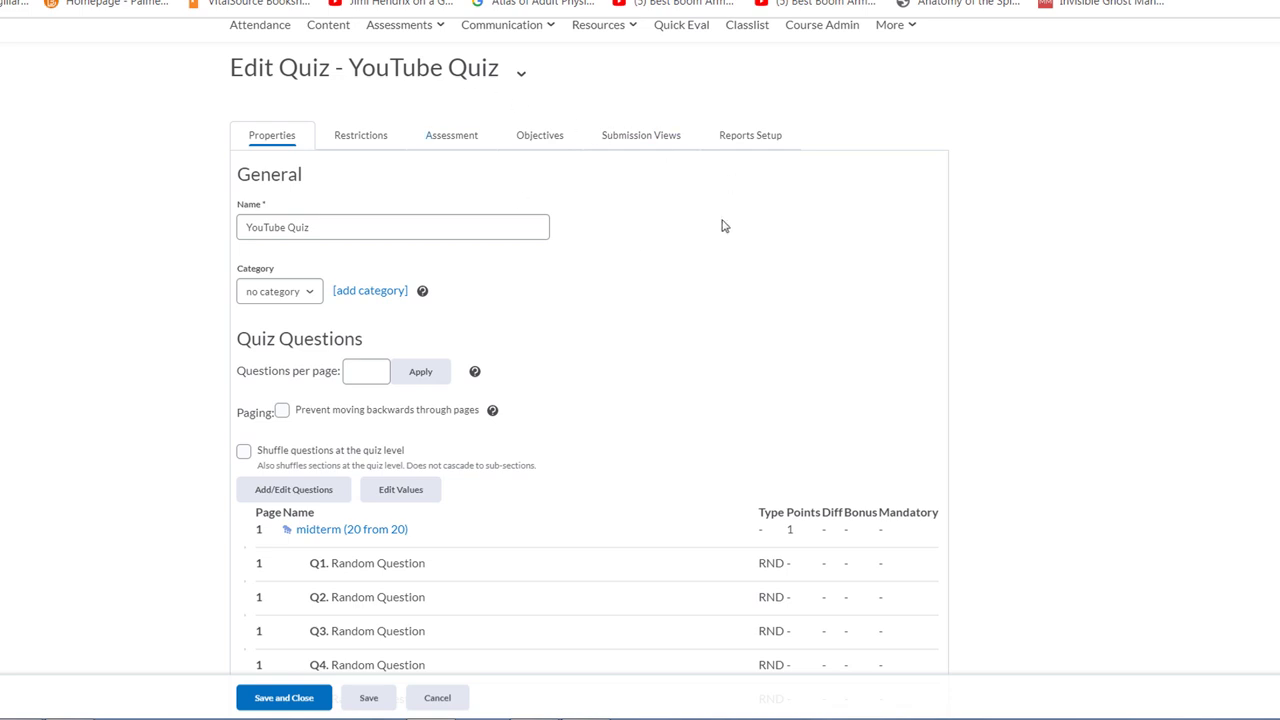
pyautogui.scroll(-2, 723, 224)
pyautogui.scroll(-2, 724, 226)
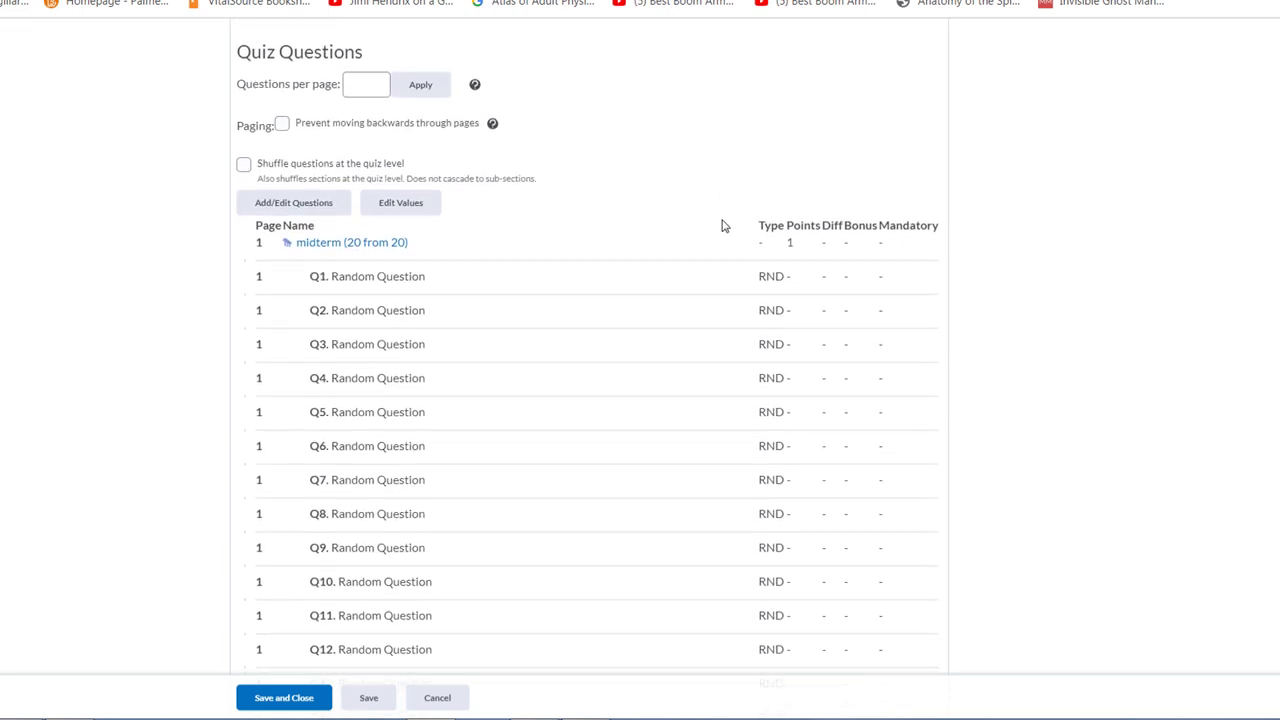
pyautogui.scroll(-8, 724, 226)
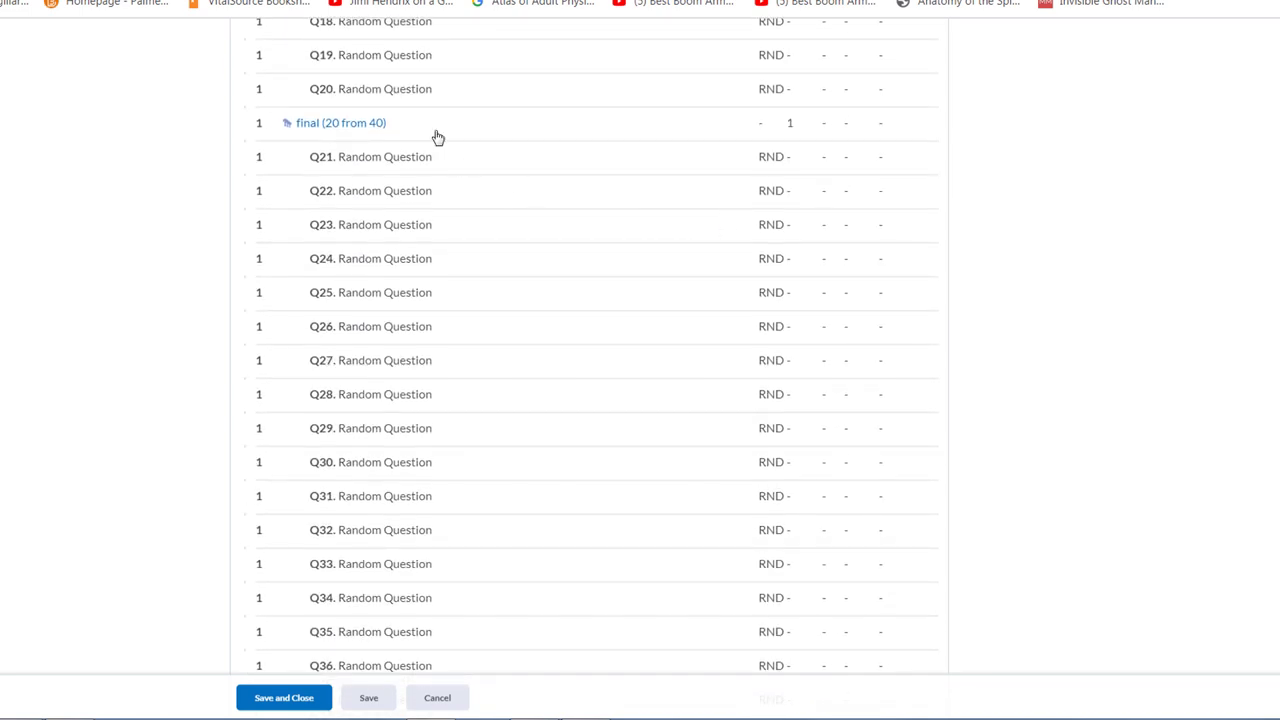
pyautogui.scroll(-5, 620, 182)
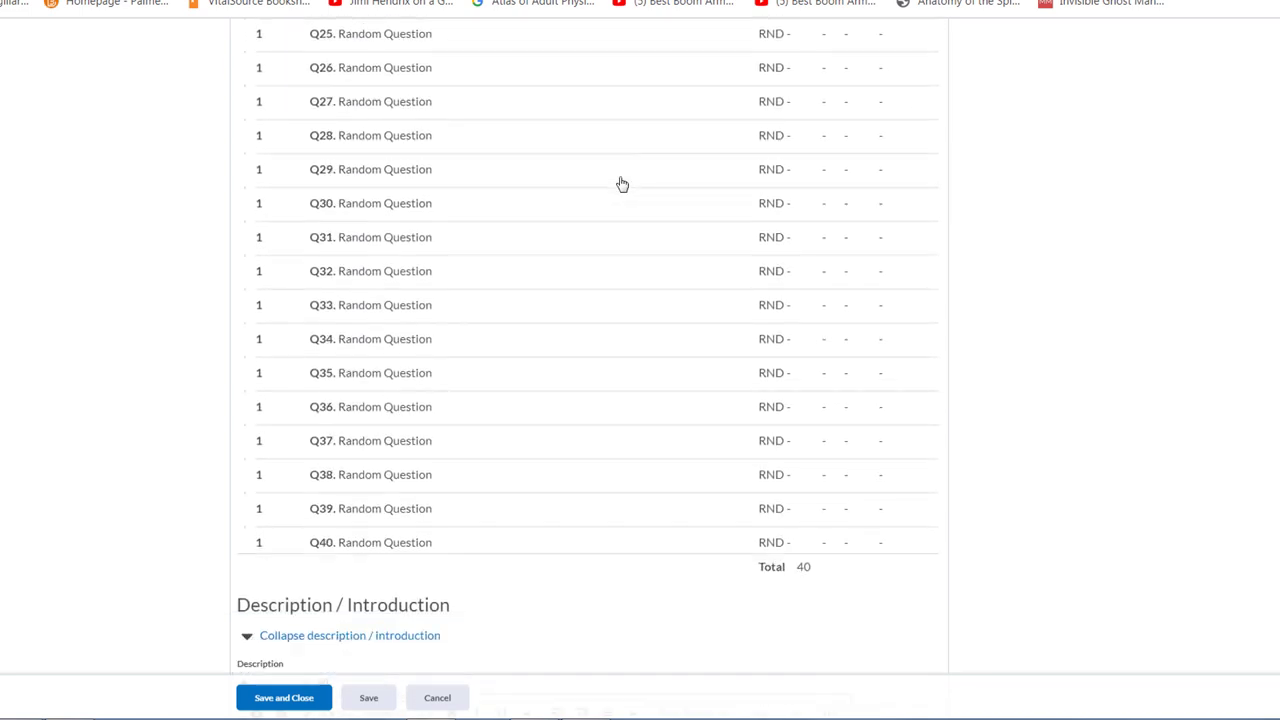
pyautogui.scroll(-2, 622, 184)
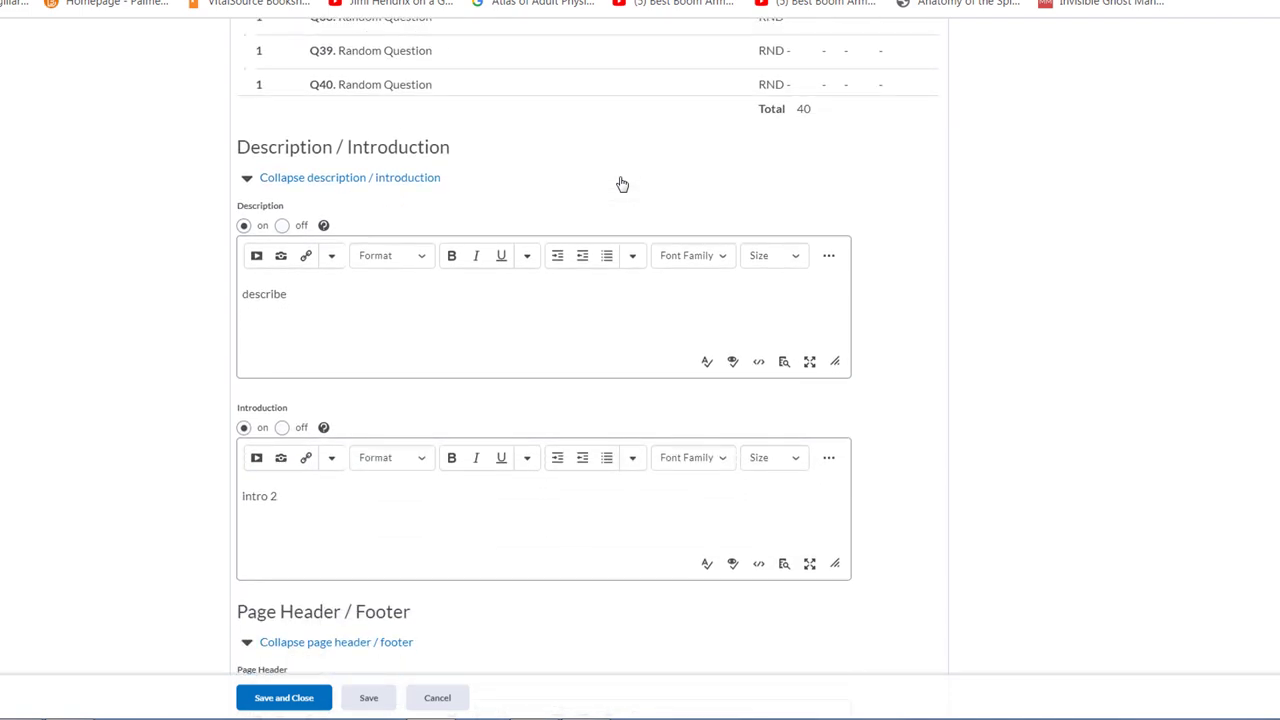
pyautogui.scroll(3, 622, 184)
pyautogui.scroll(-1, 622, 184)
pyautogui.scroll(-8, 622, 184)
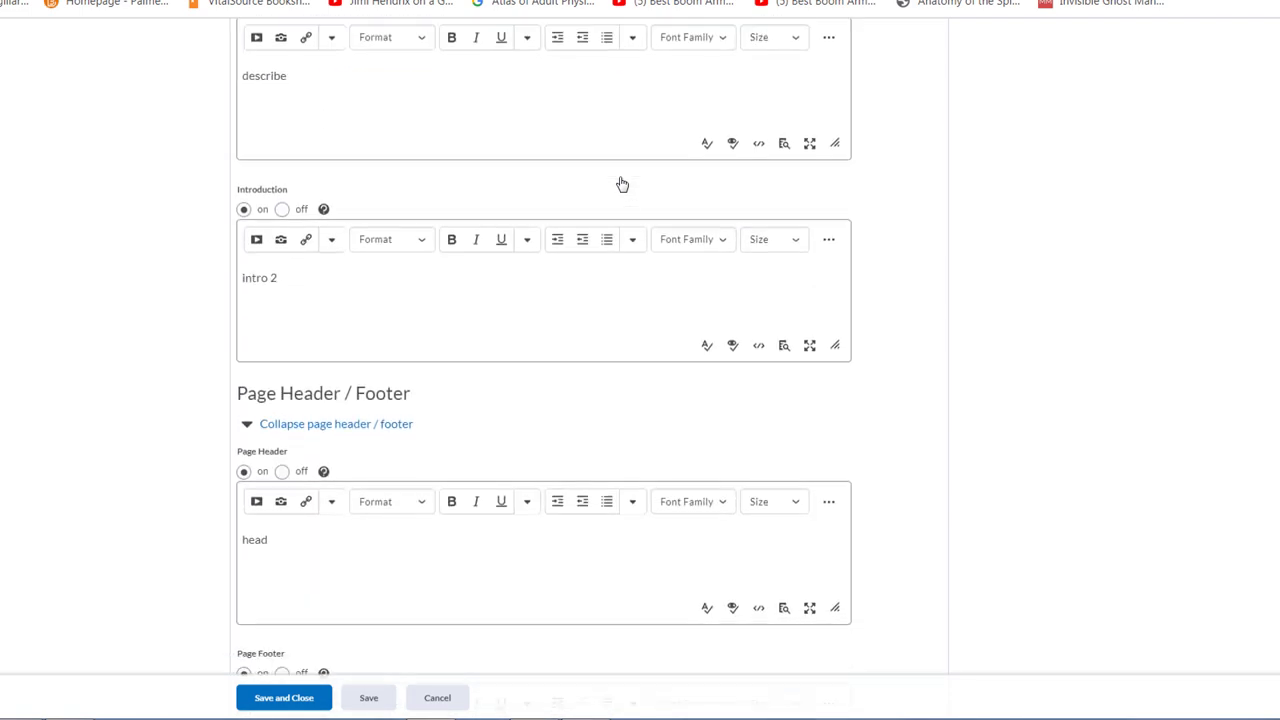
pyautogui.scroll(-1, 622, 184)
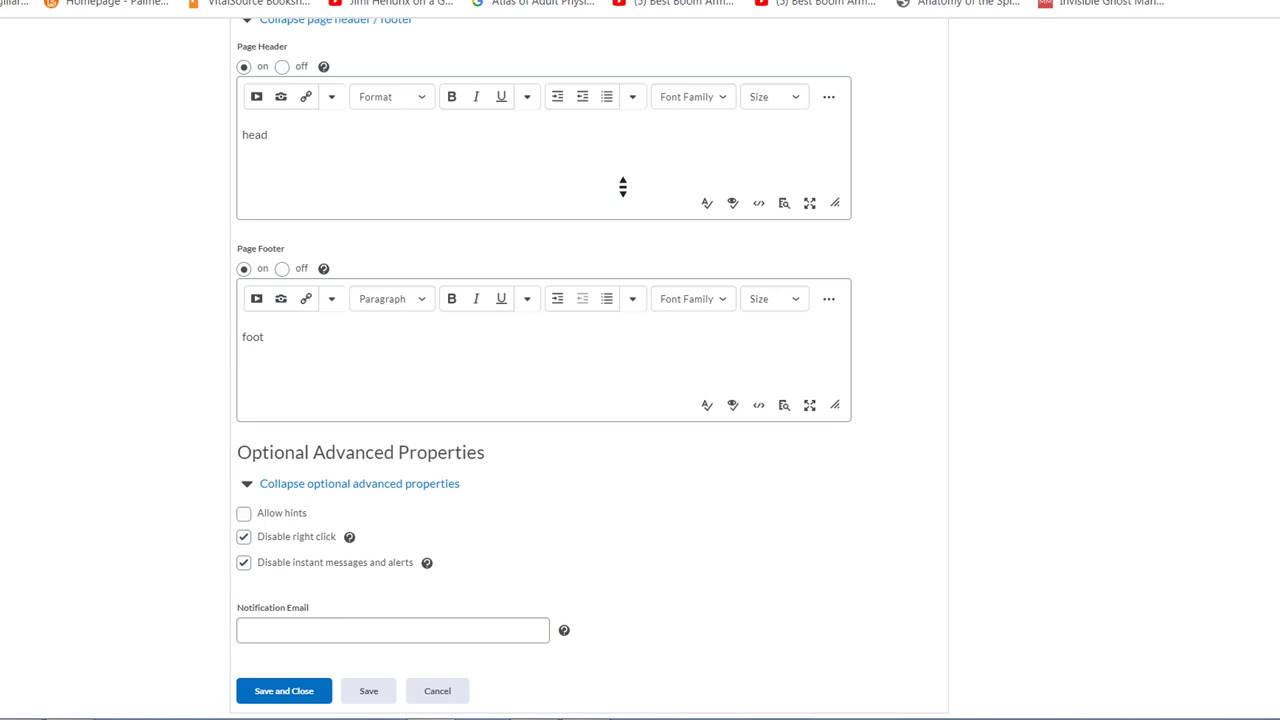
pyautogui.scroll(20, 622, 186)
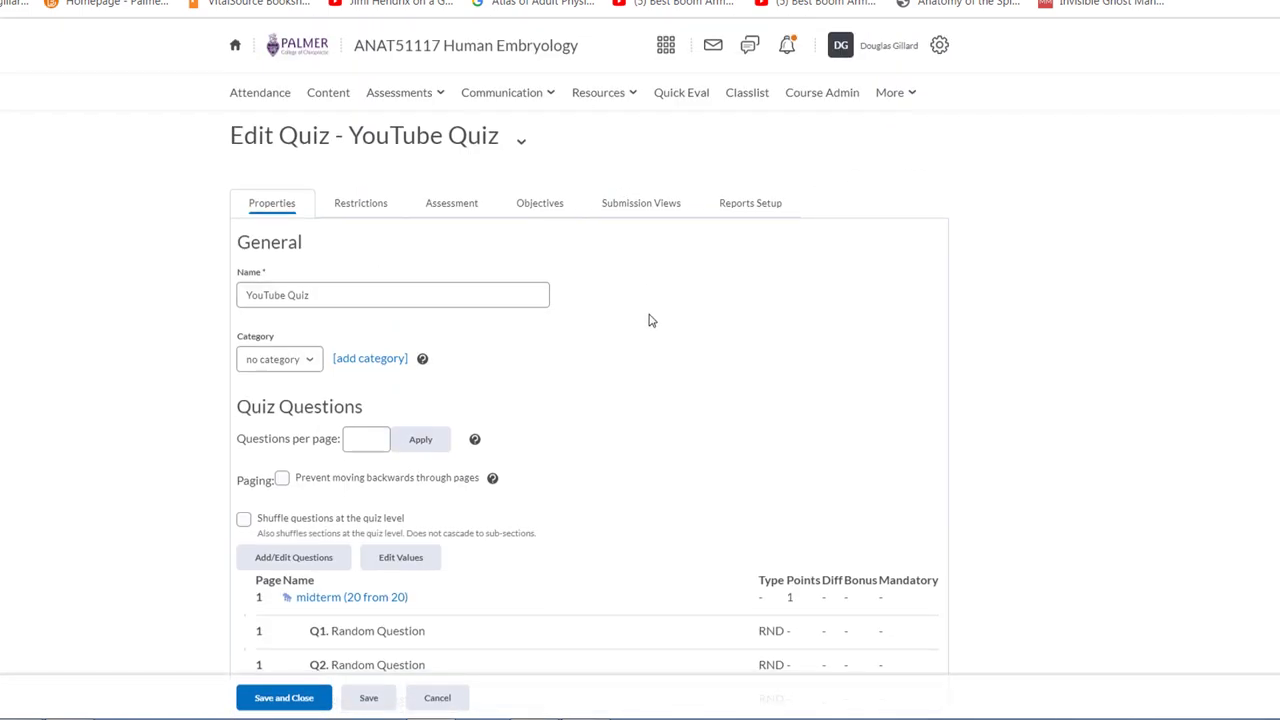
pyautogui.scroll(-2, 650, 320)
pyautogui.scroll(2, 648, 320)
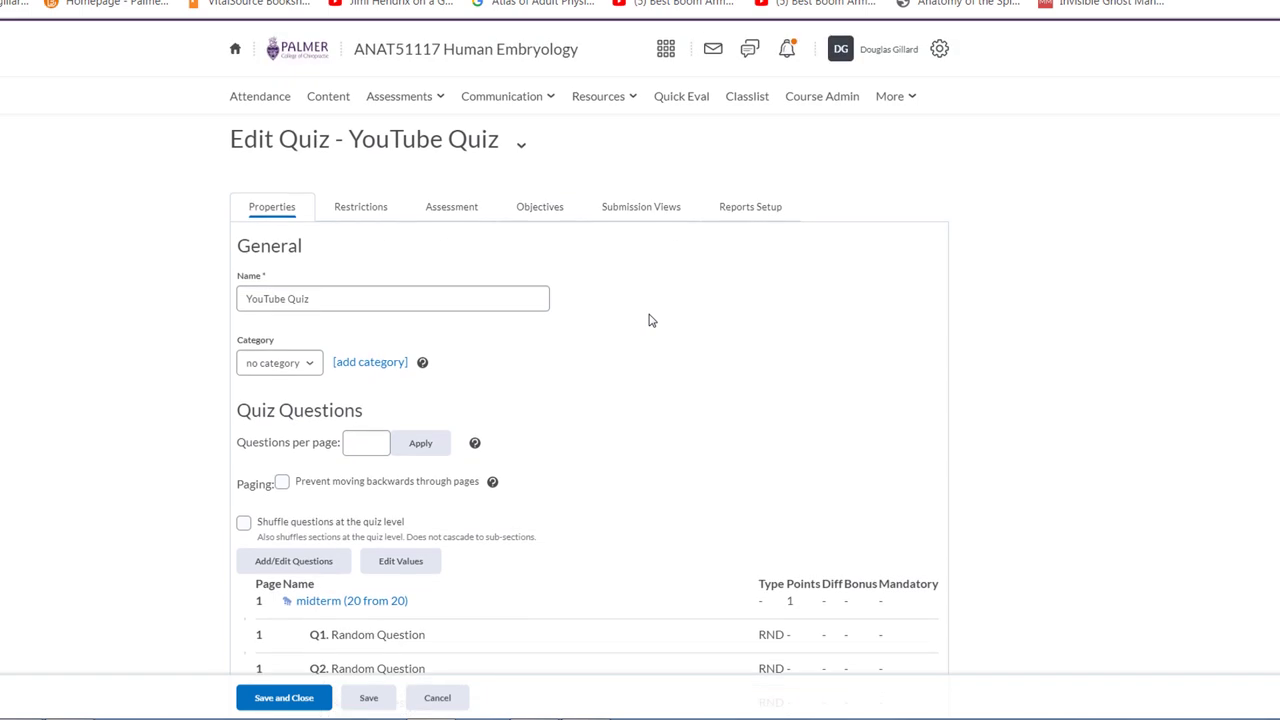
pyautogui.scroll(-1, 648, 320)
pyautogui.scroll(-2, 648, 320)
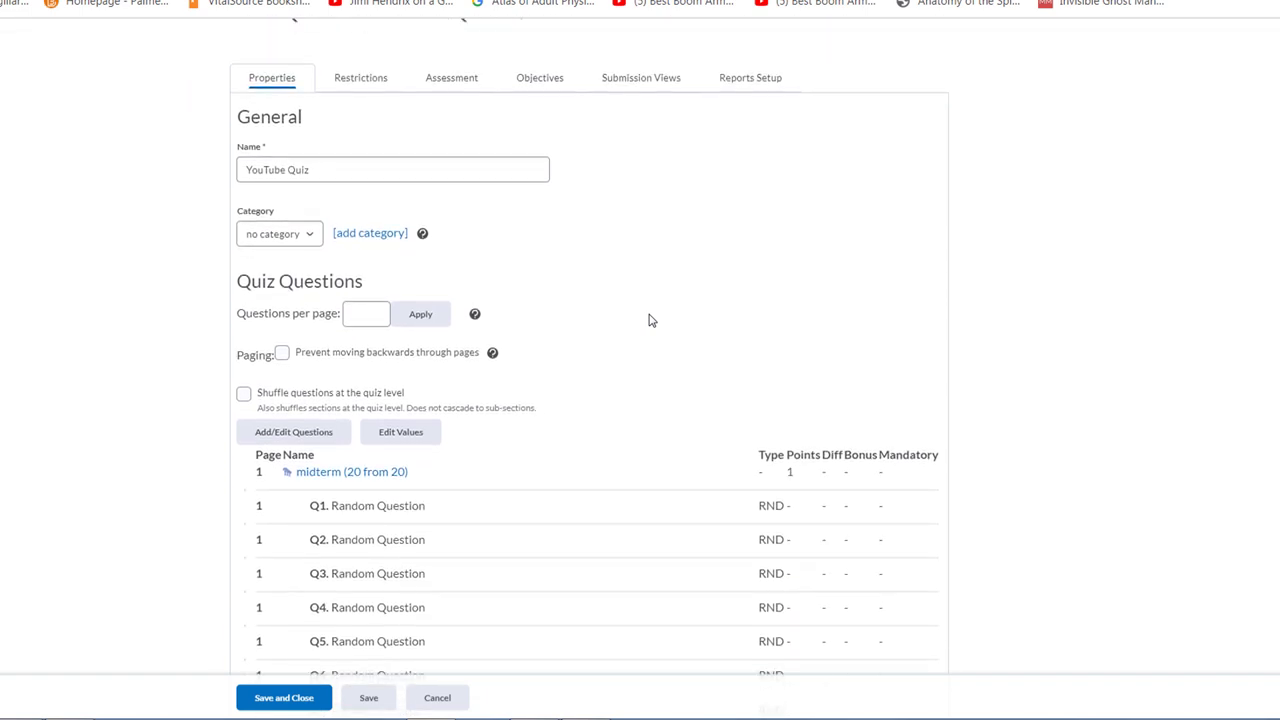
# - Show 7 questions per page, prevent moving backwards, and shuffle questions at quiz level
pyautogui.click(365, 316)
pyautogui.click(283, 356)
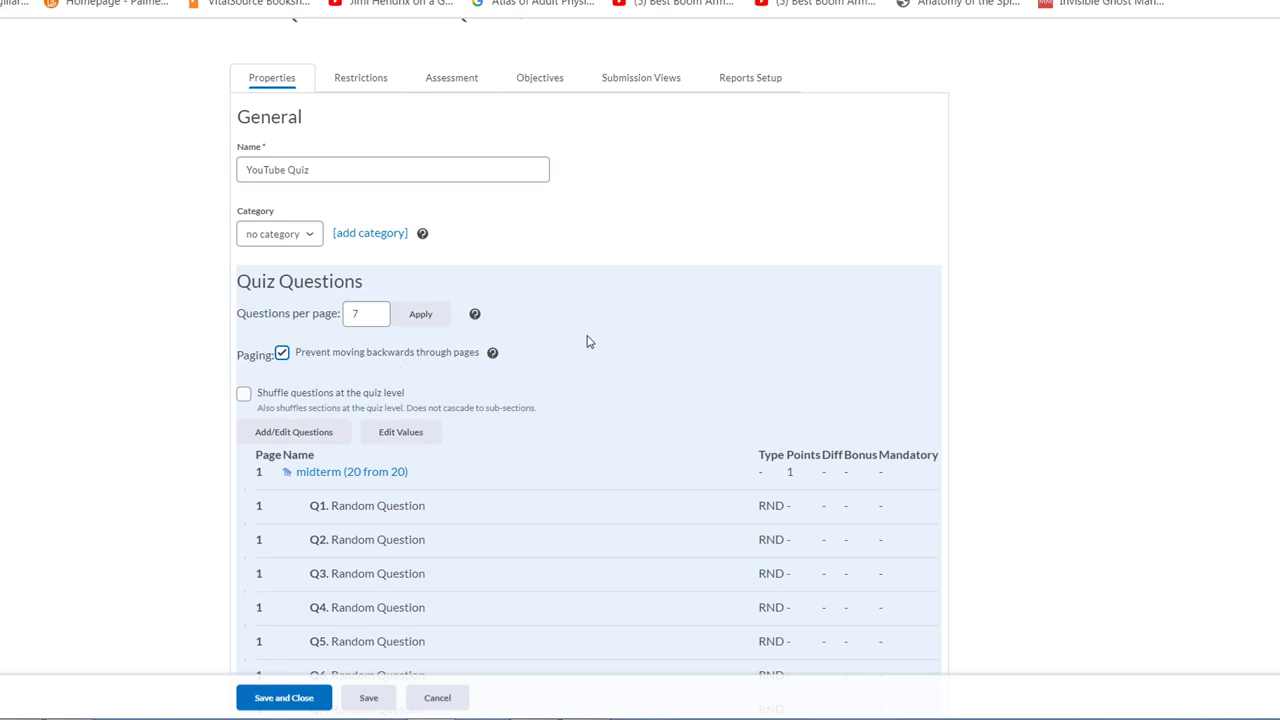
pyautogui.click(246, 396)
pyautogui.scroll(-3, 680, 318)
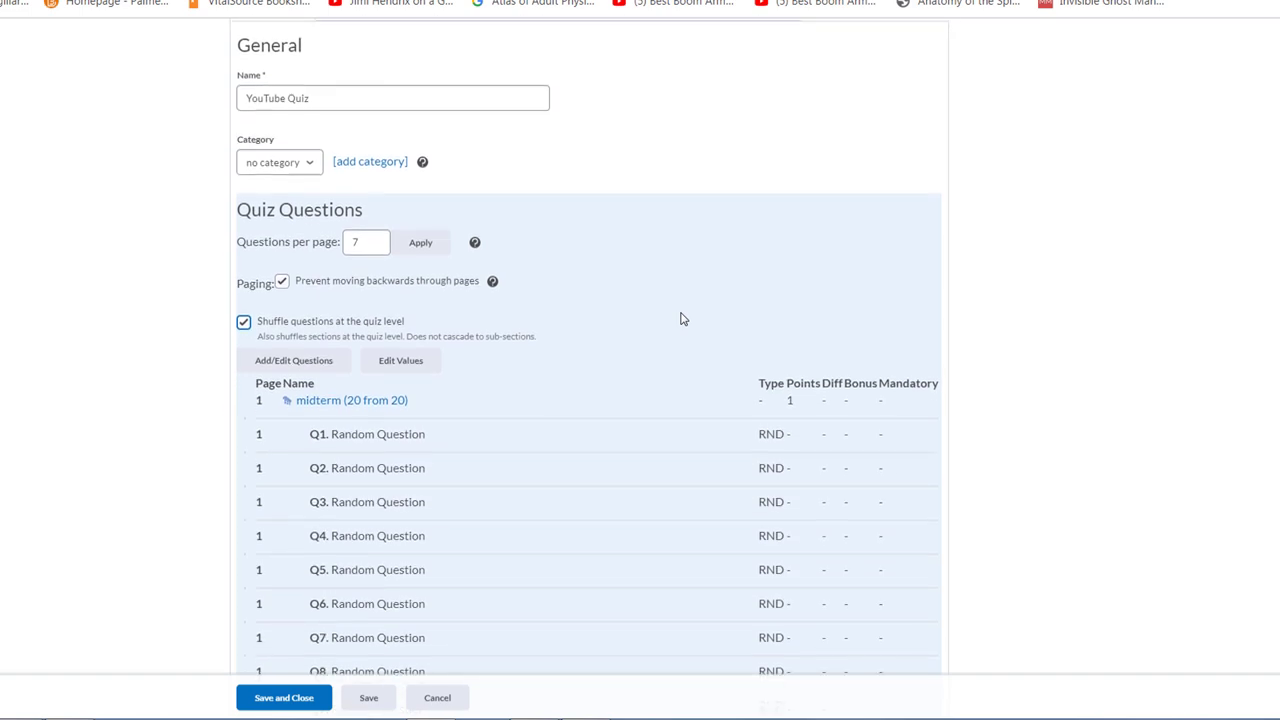
pyautogui.middleClick(683, 320)
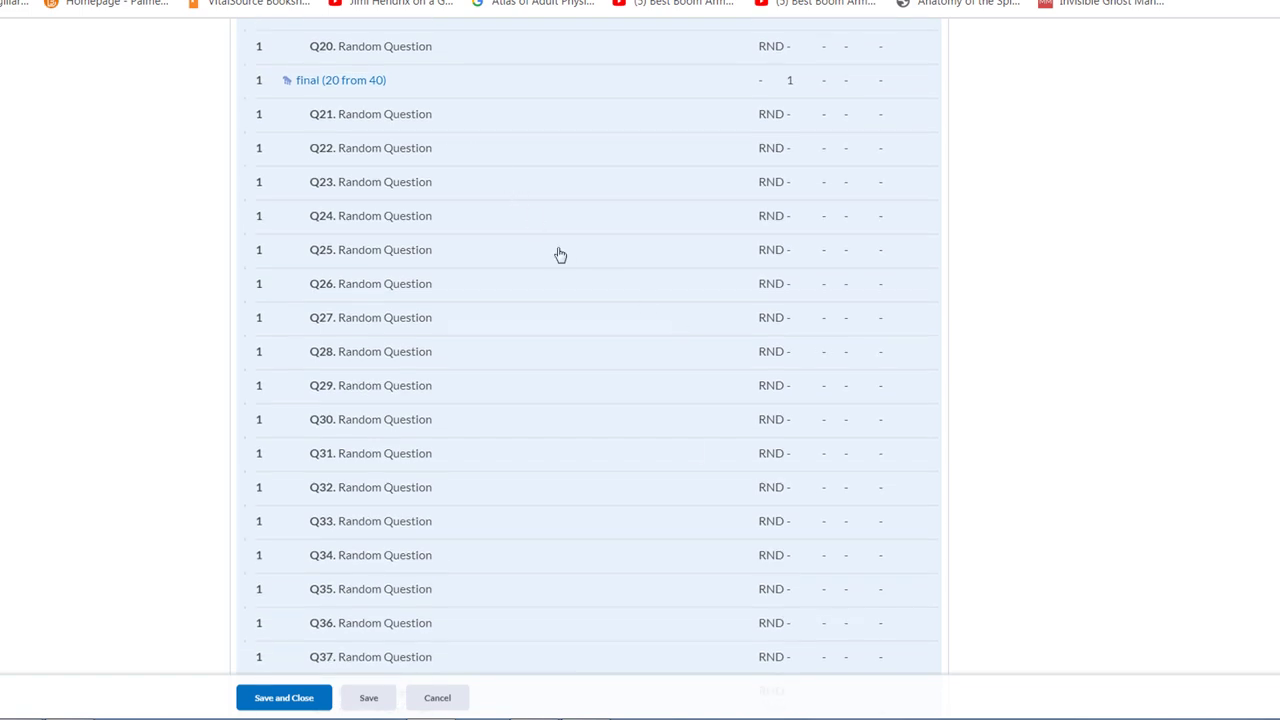
pyautogui.scroll(-5, 697, 461)
pyautogui.scroll(-3, 697, 461)
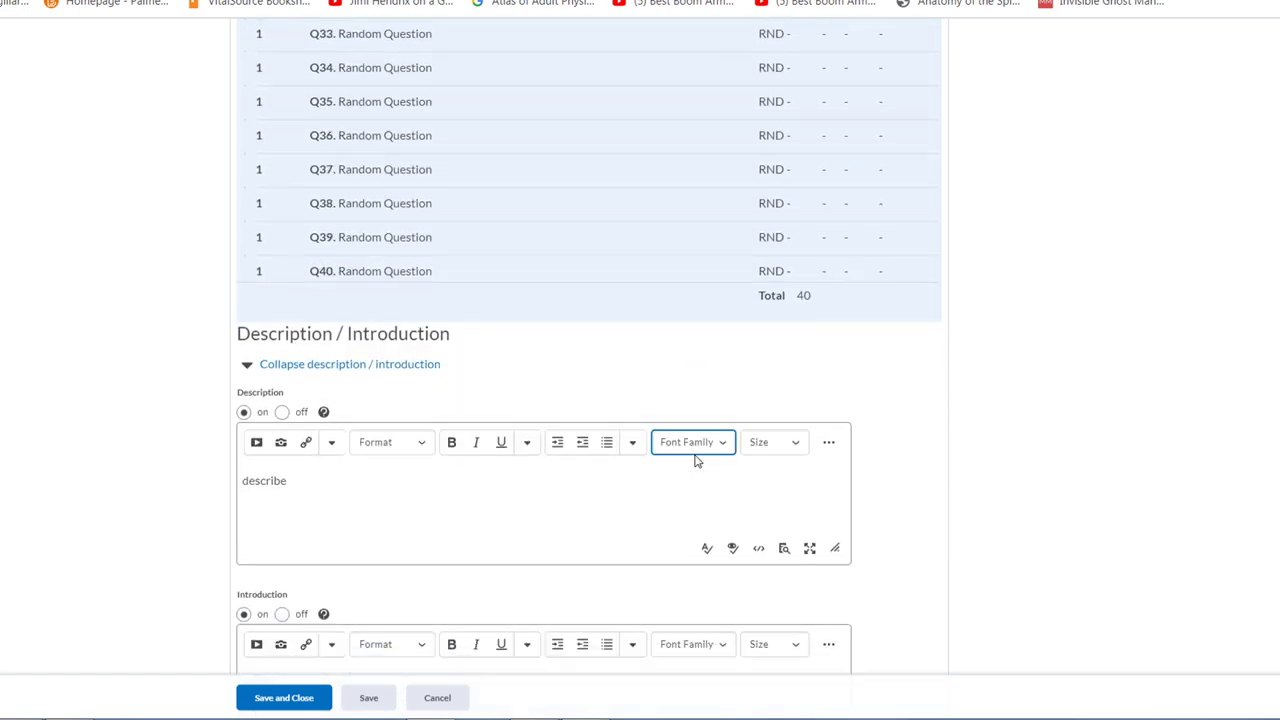
pyautogui.scroll(-7, 697, 461)
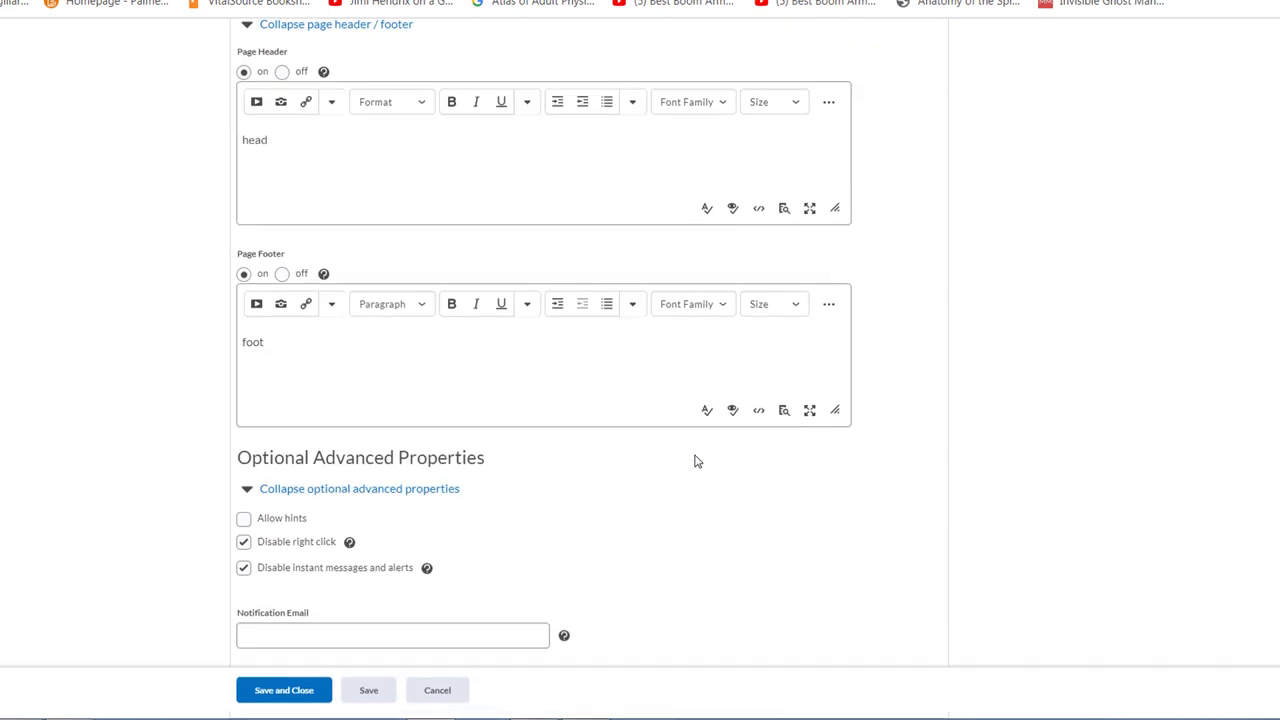
pyautogui.scroll(1, 697, 461)
pyautogui.press('Home')
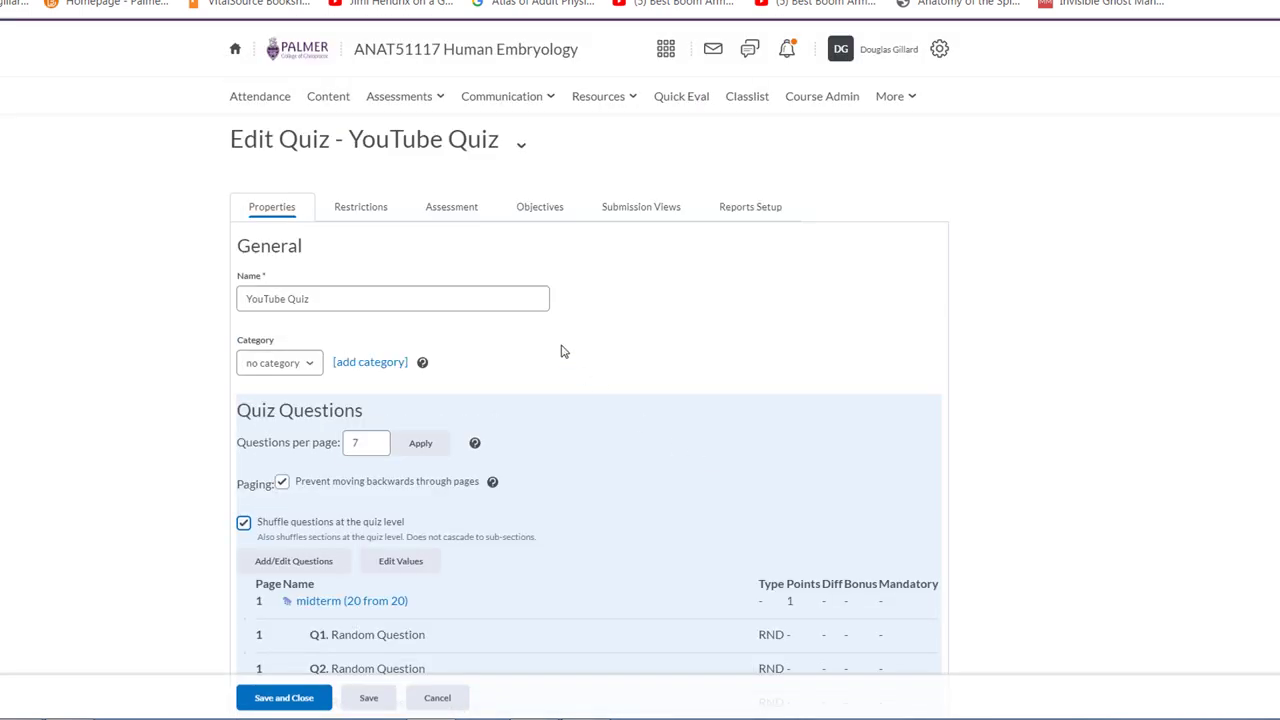
# - Unhide the YouTube Quiz and give it a 4/5/2020 11:46 AM start date shown in the calendar
pyautogui.click(362, 208)
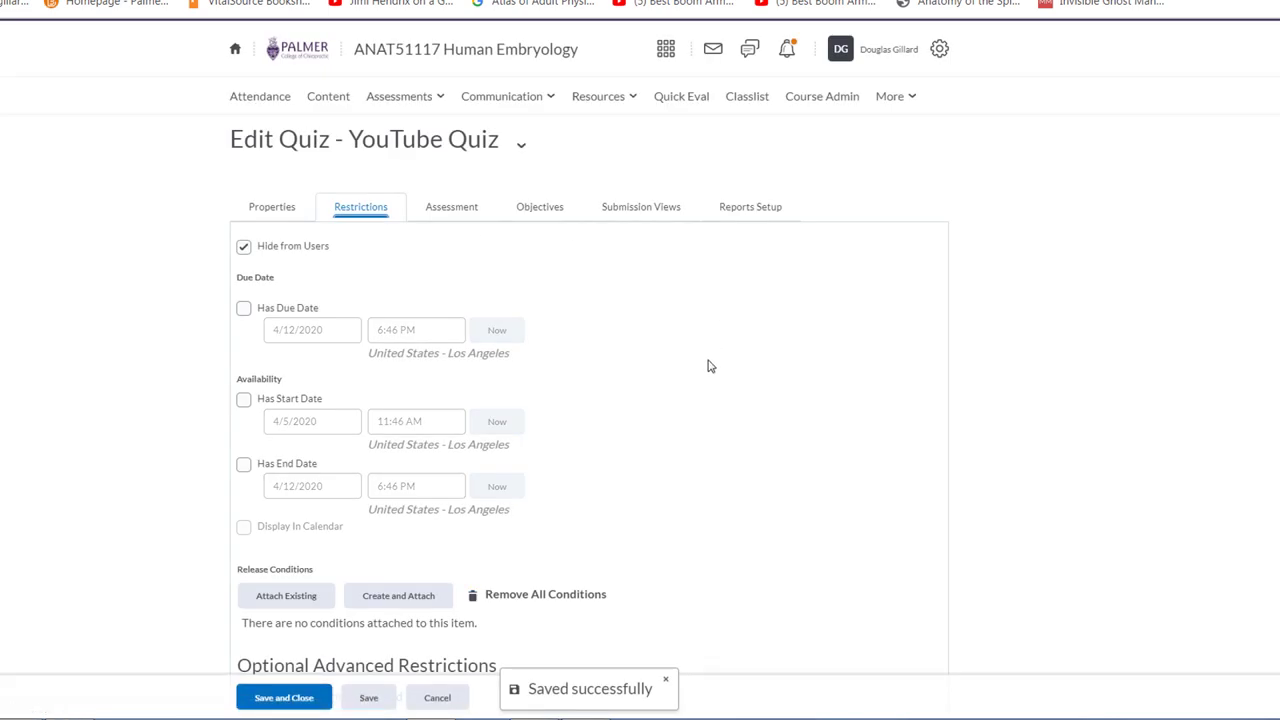
pyautogui.click(243, 246)
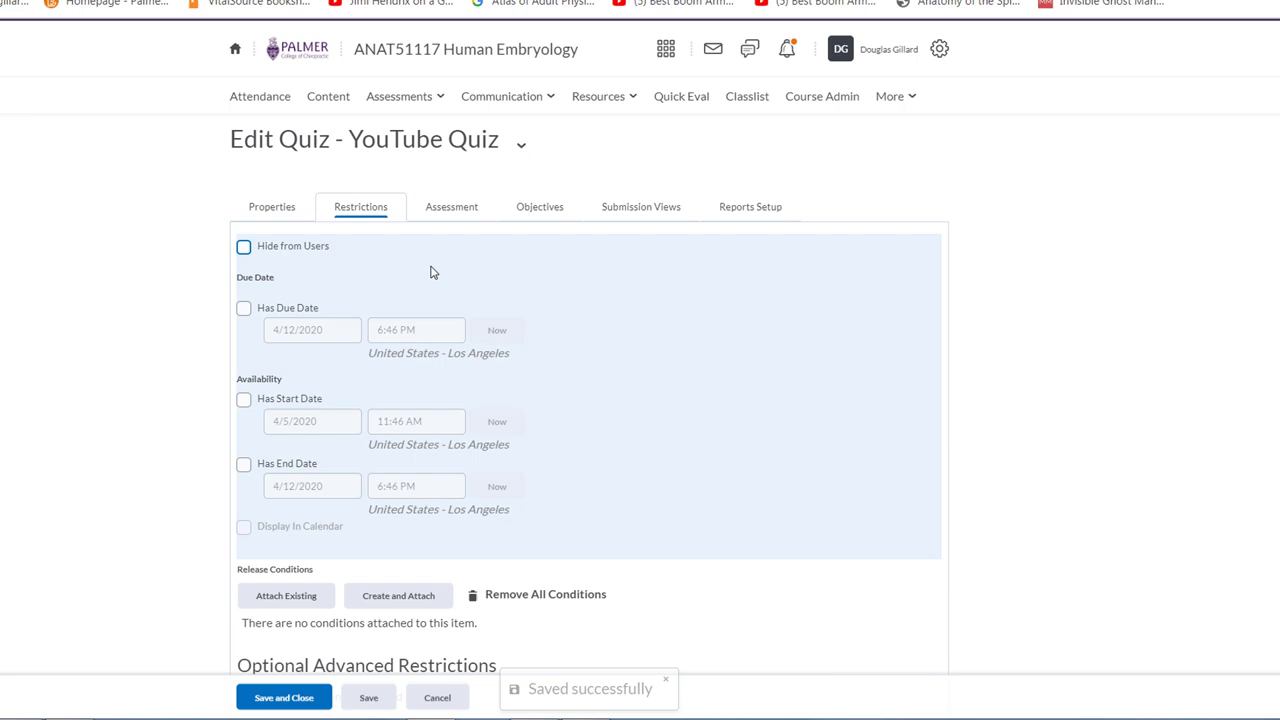
pyautogui.scroll(-3, 629, 301)
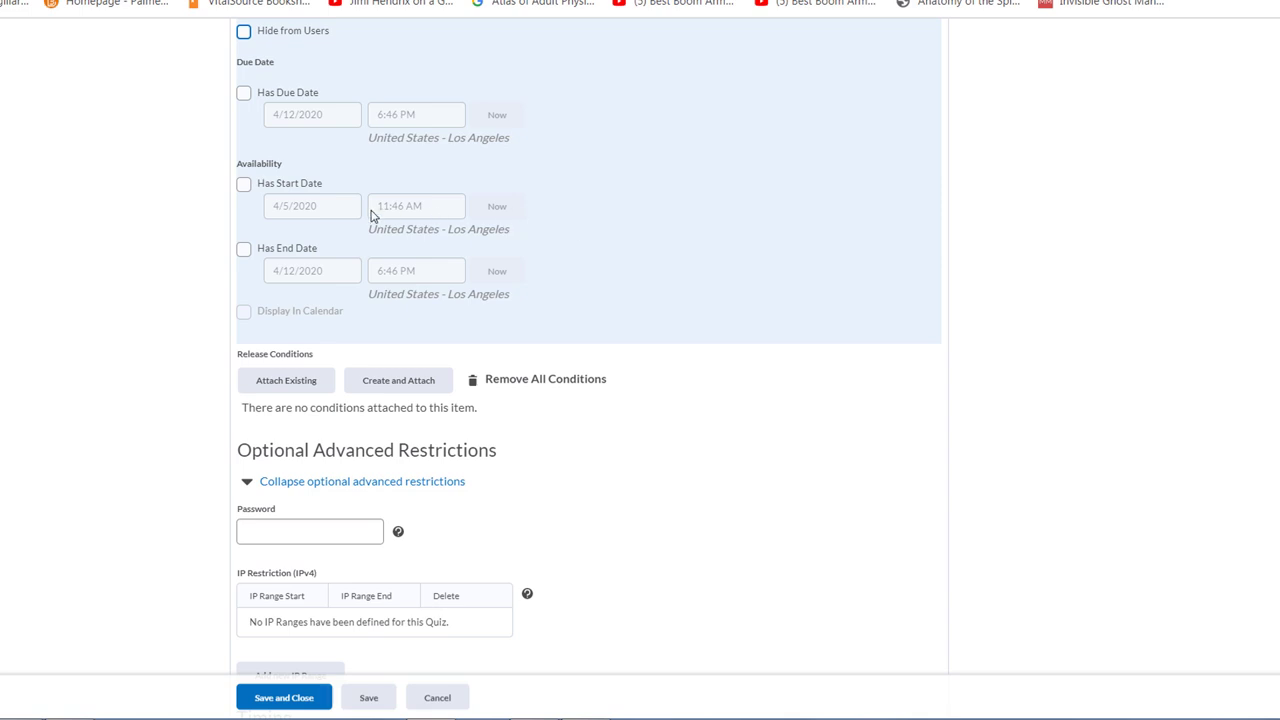
pyautogui.click(243, 184)
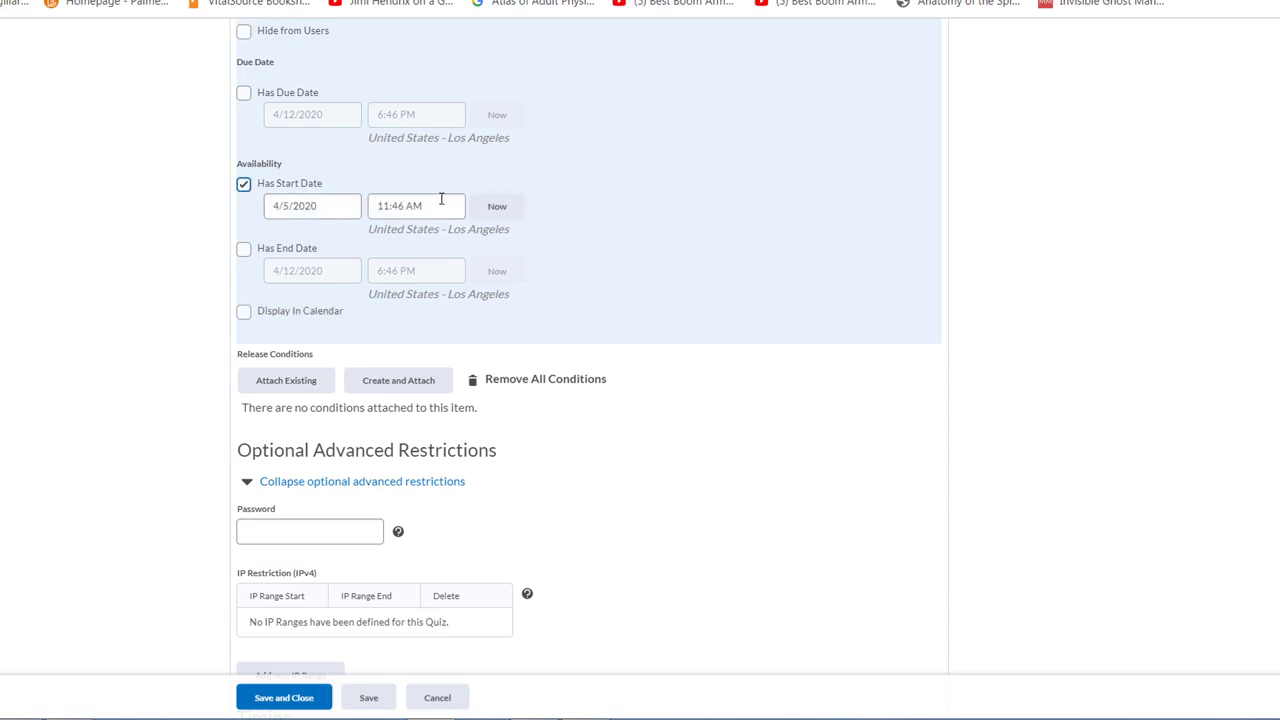
pyautogui.click(499, 209)
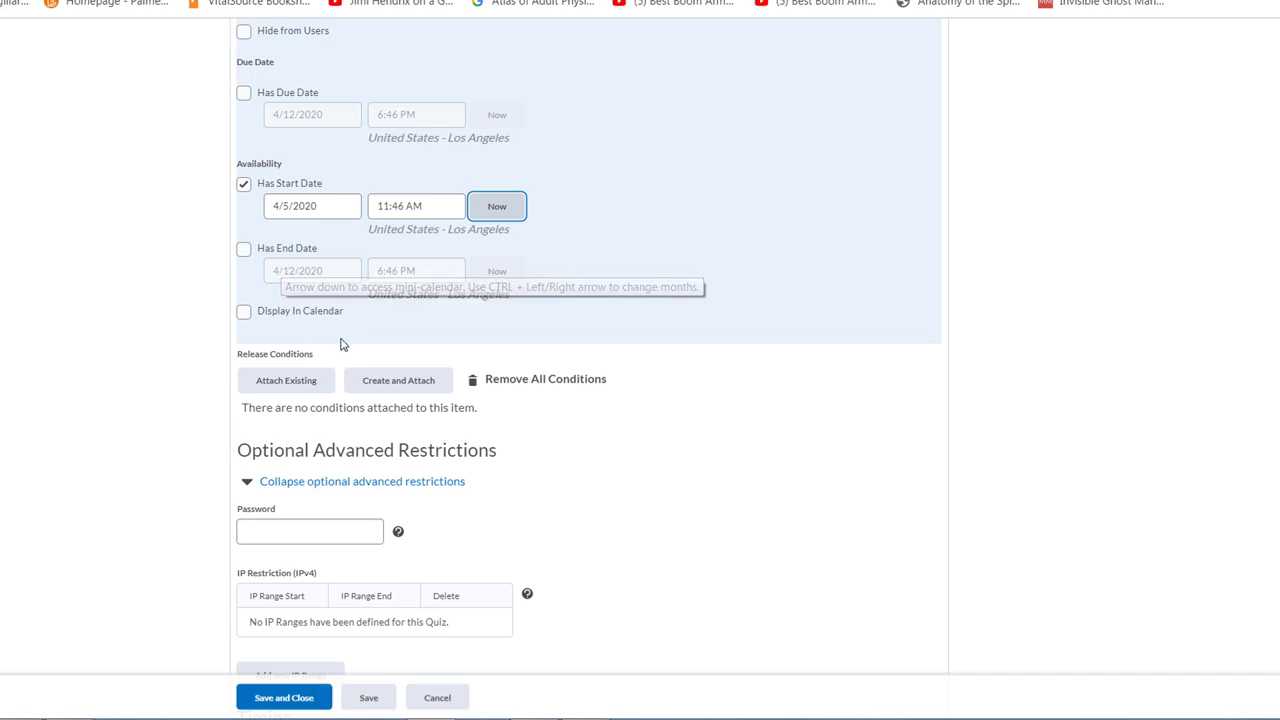
pyautogui.click(244, 313)
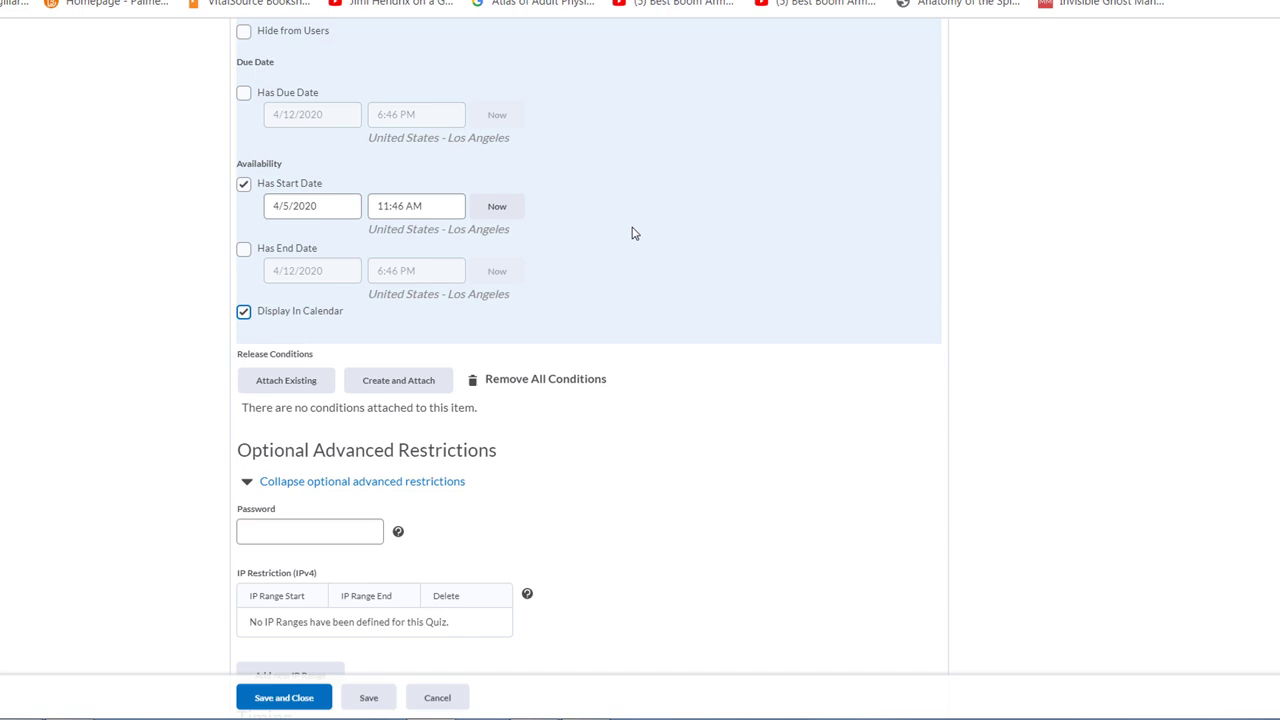
pyautogui.scroll(-3, 632, 233)
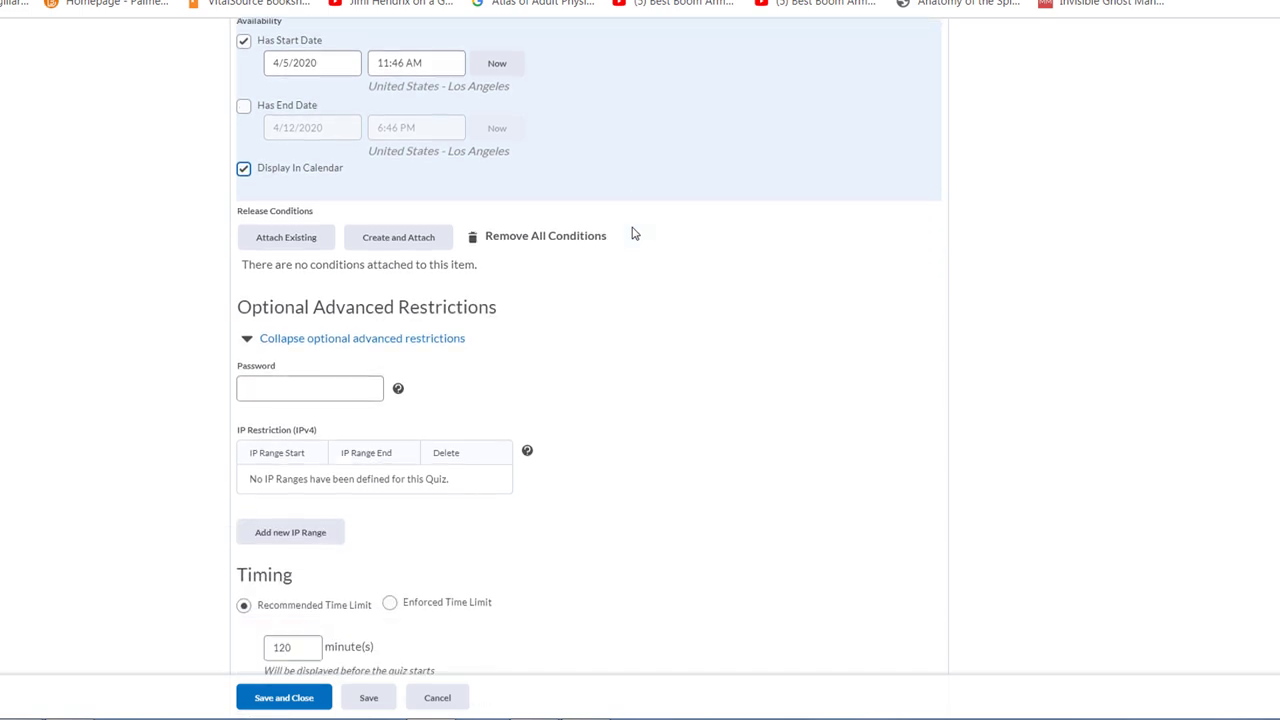
pyautogui.scroll(-5, 632, 233)
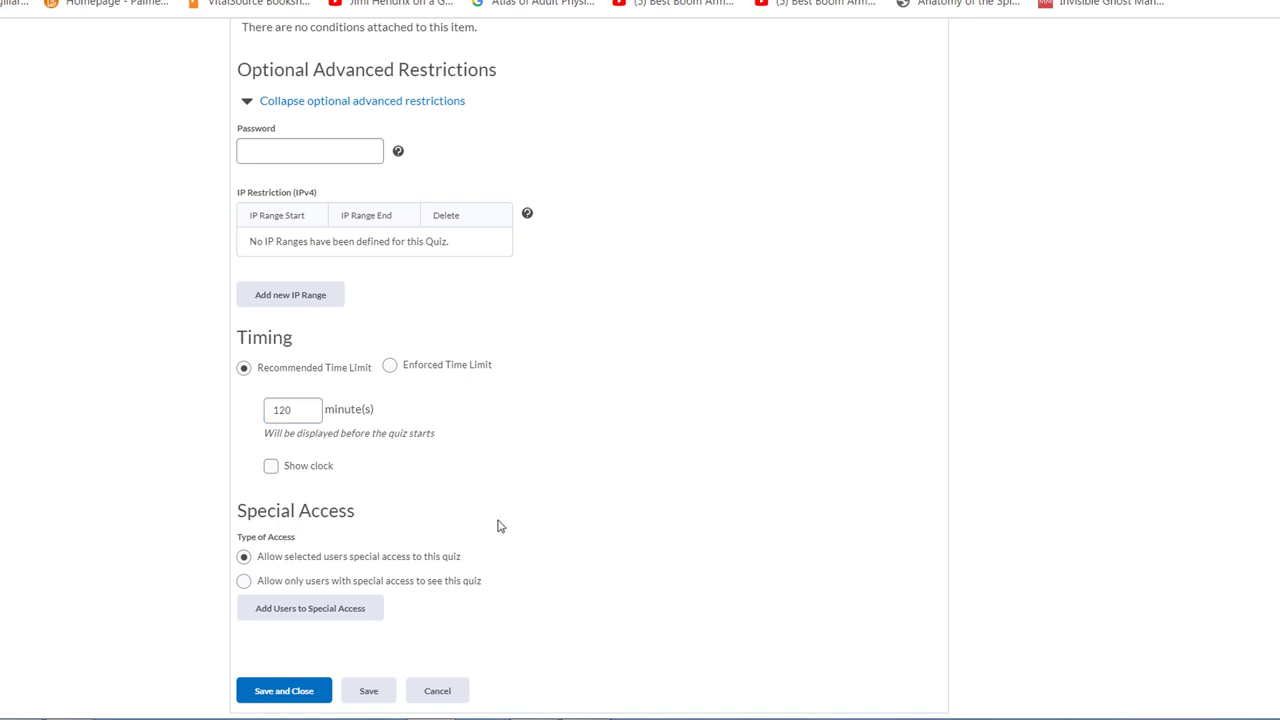
# - Find one user and add them to the quiz's Special Access list, starting 4/5/2020 11:46 AM
pyautogui.click(309, 610)
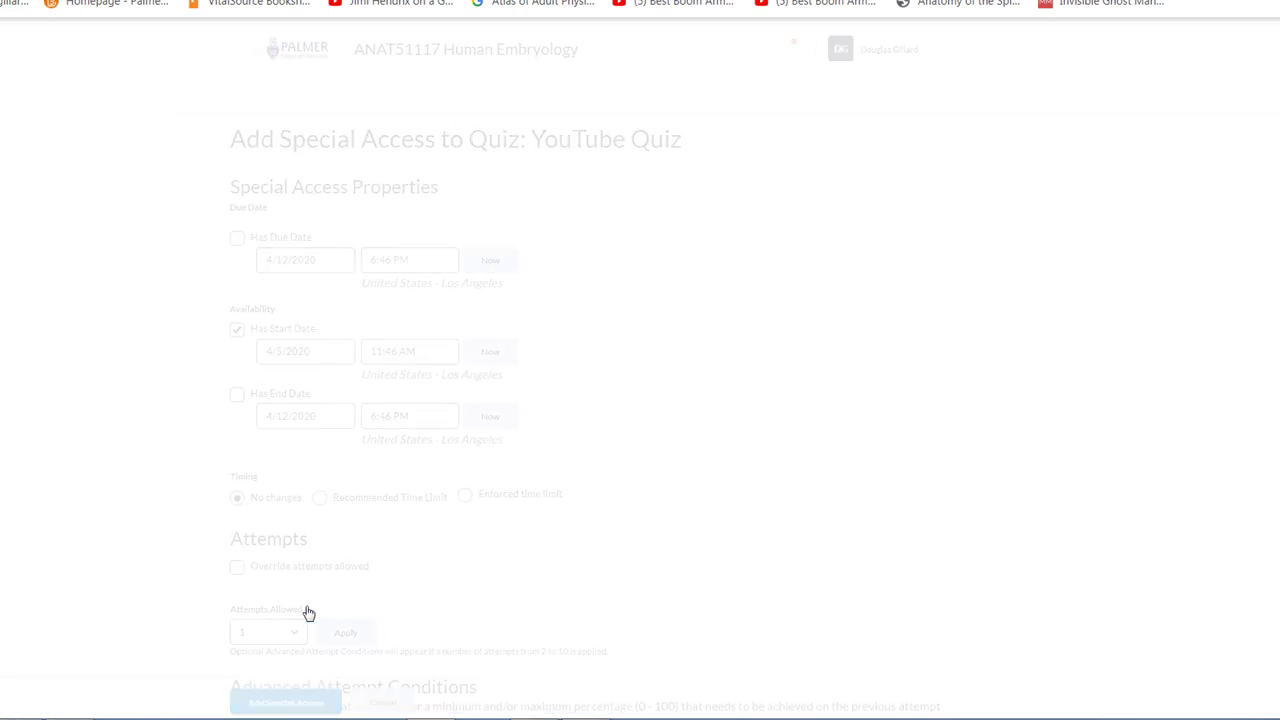
pyautogui.scroll(-2, 683, 403)
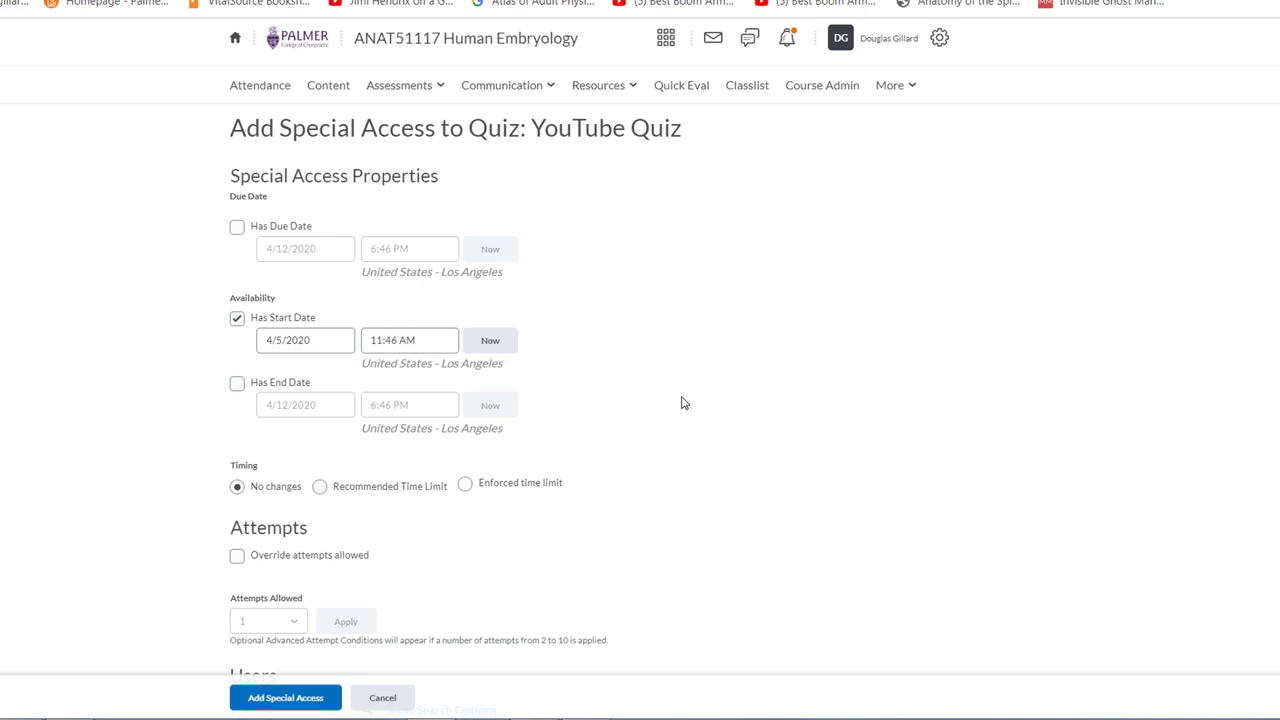
pyautogui.scroll(1, 683, 403)
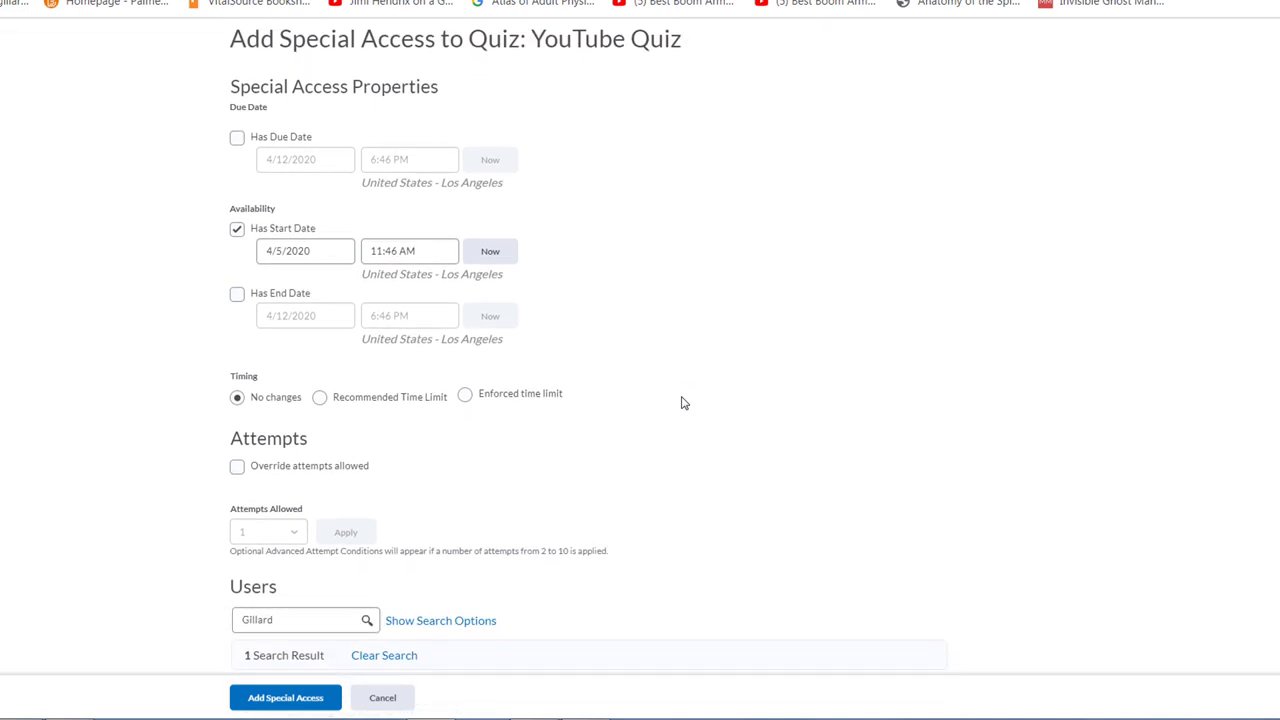
pyautogui.scroll(-1, 683, 403)
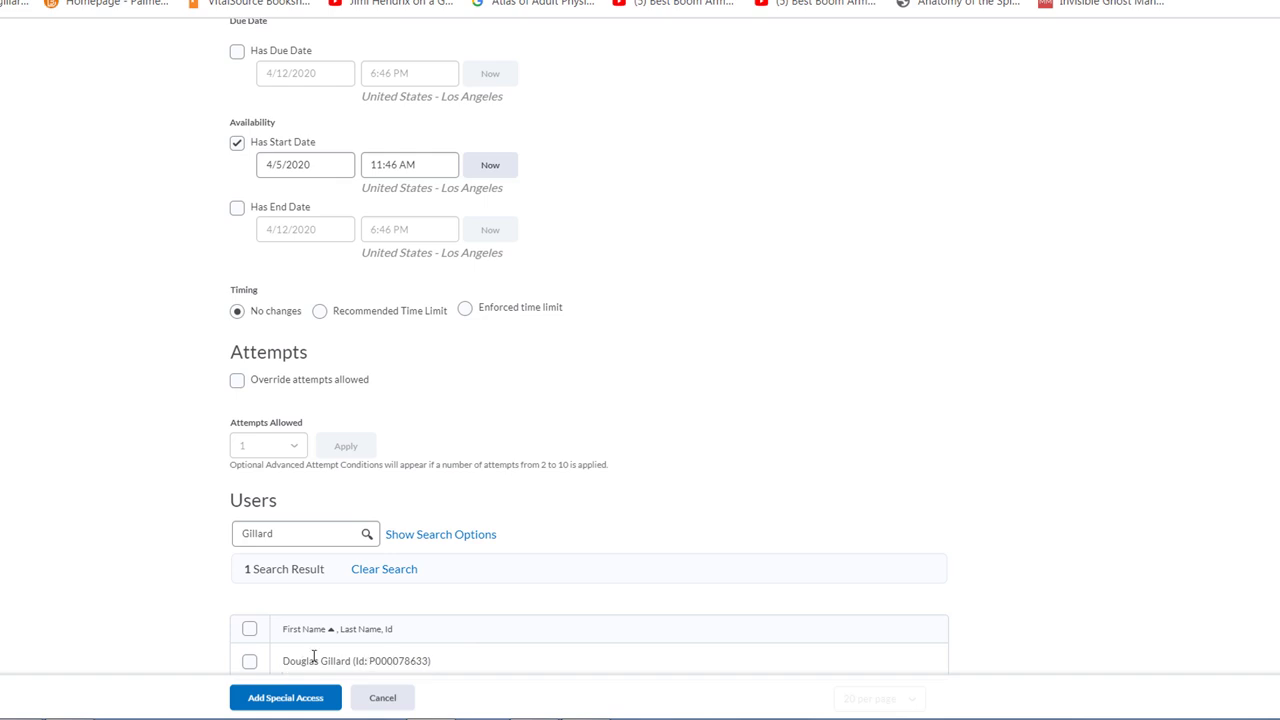
pyautogui.click(250, 664)
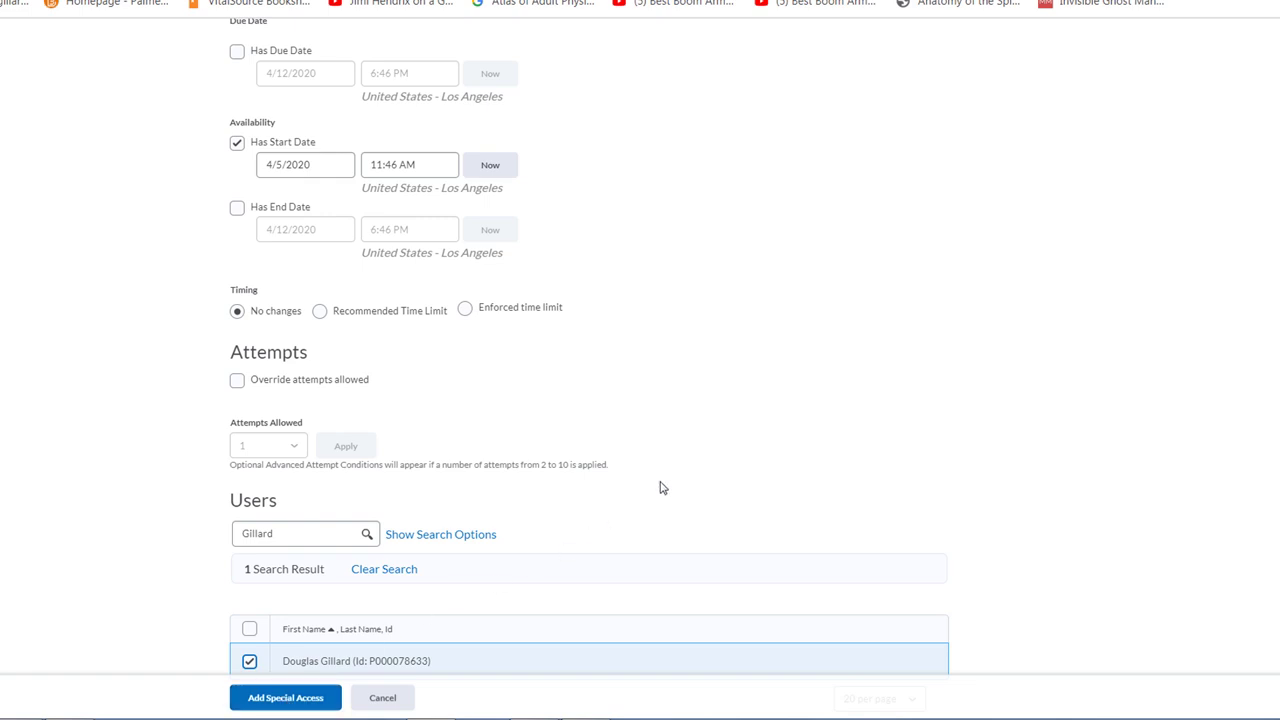
pyautogui.scroll(3, 660, 488)
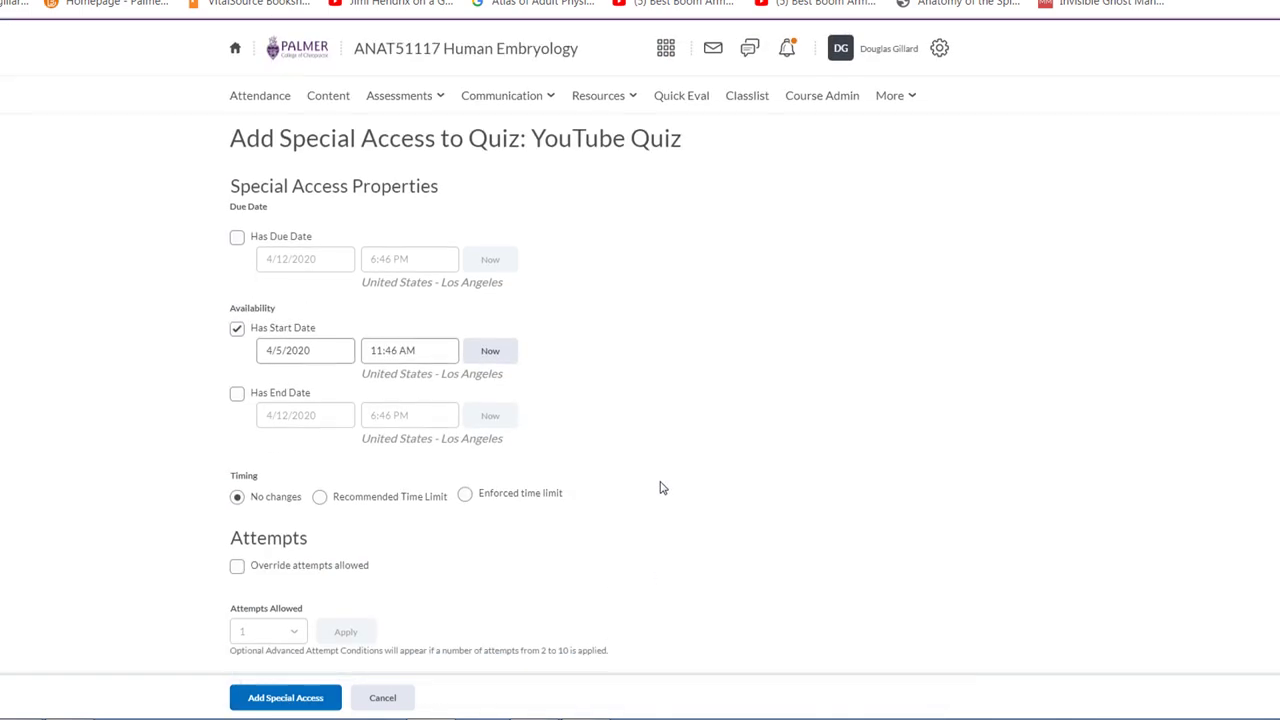
pyautogui.scroll(-1, 660, 488)
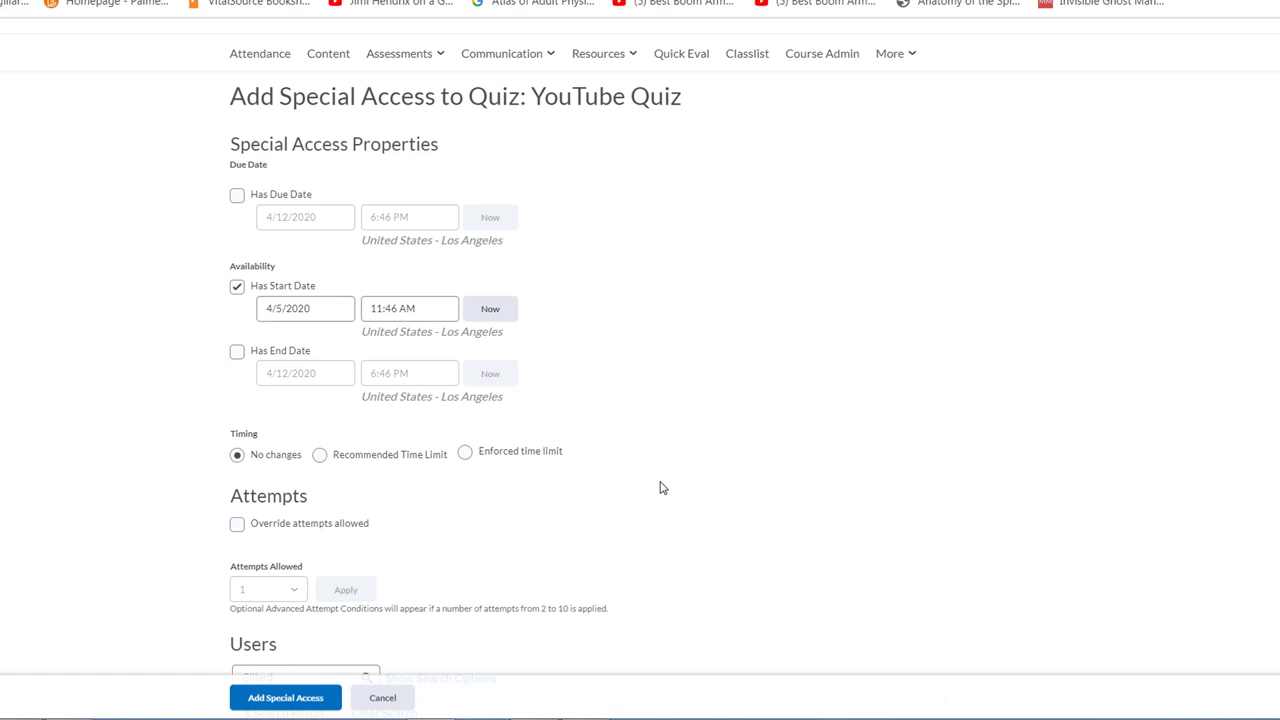
pyautogui.scroll(-1, 660, 488)
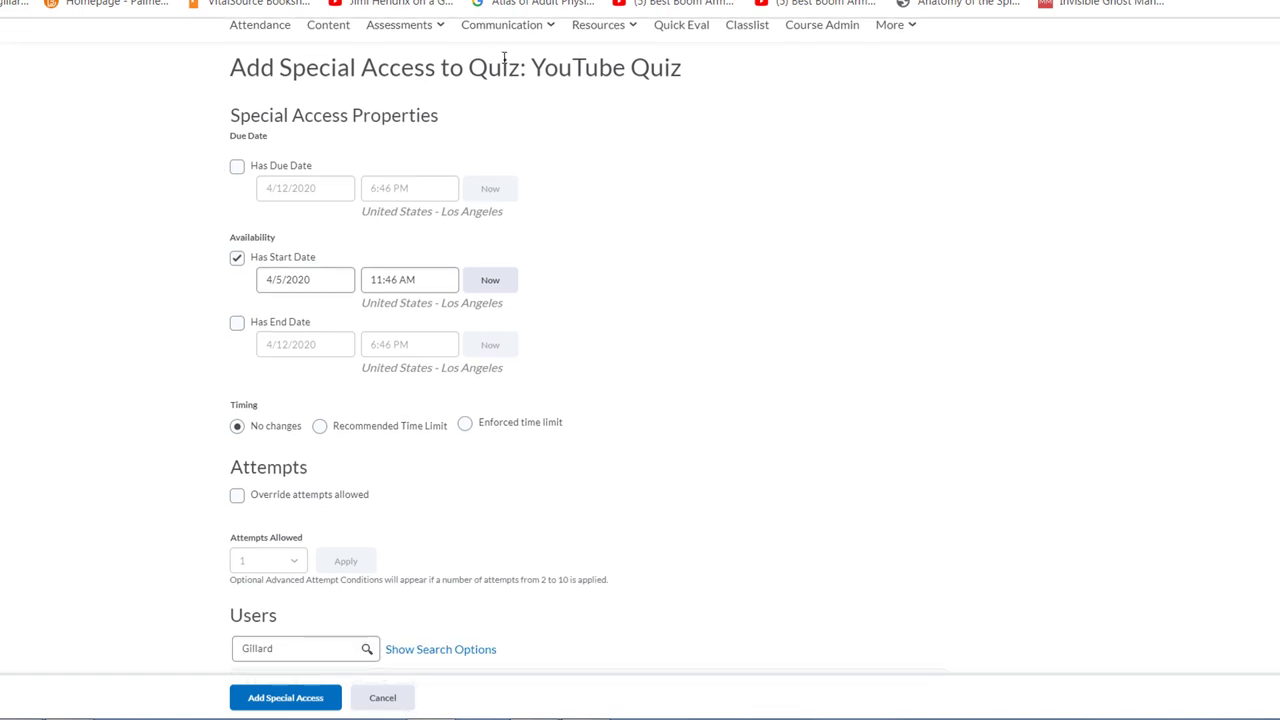
pyautogui.scroll(-3, 614, 148)
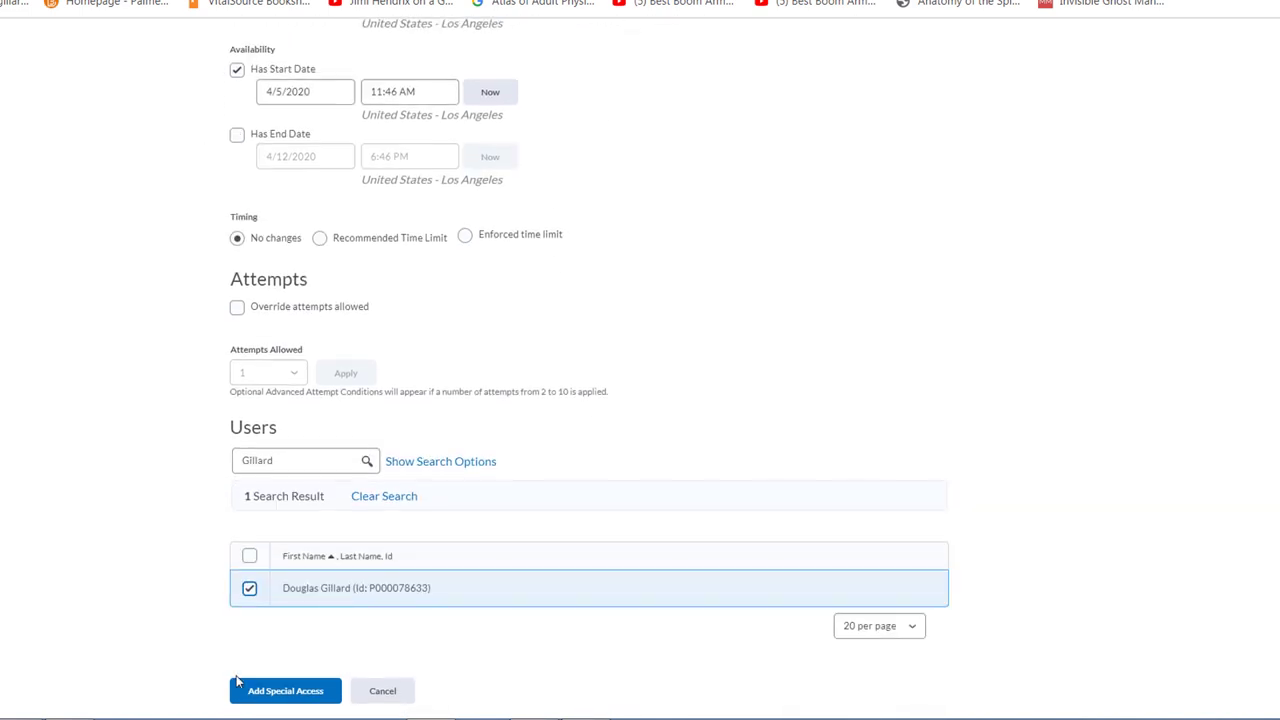
pyautogui.click(271, 690)
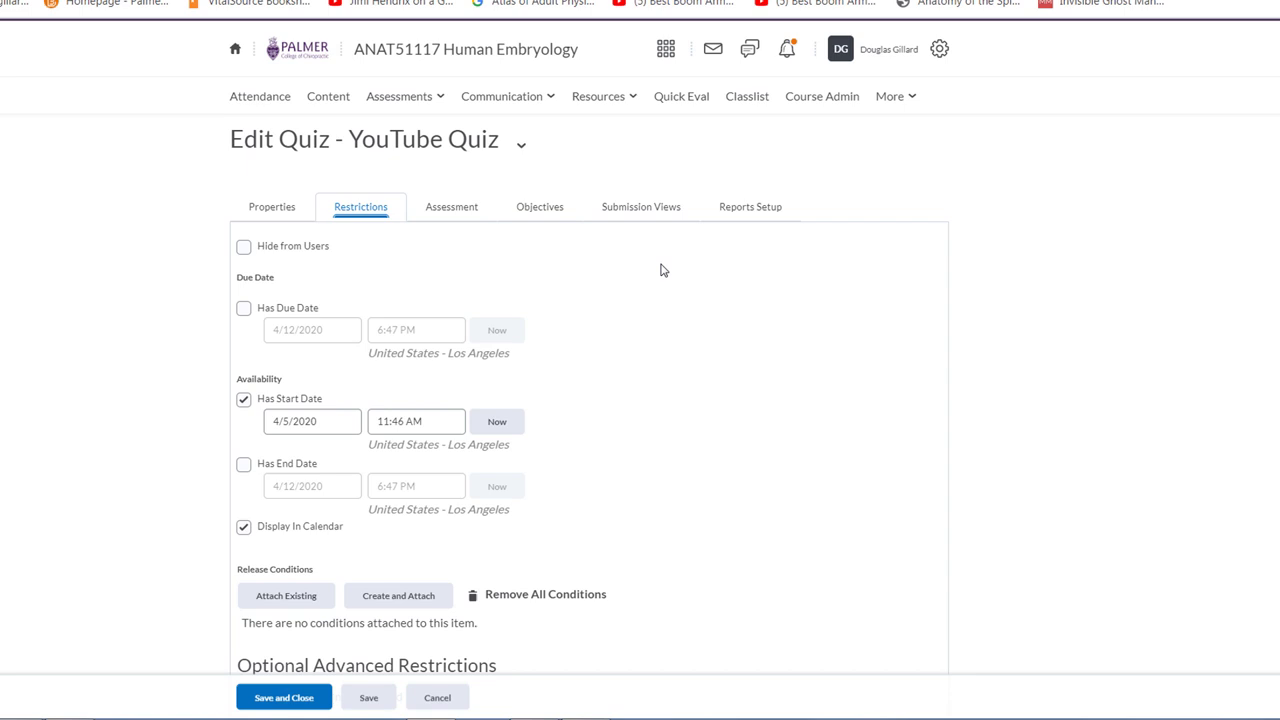
# - Check the user's Special Access entry starting Apr 5, 2020, then go back to the quiz Properties
pyautogui.scroll(-2, 660, 270)
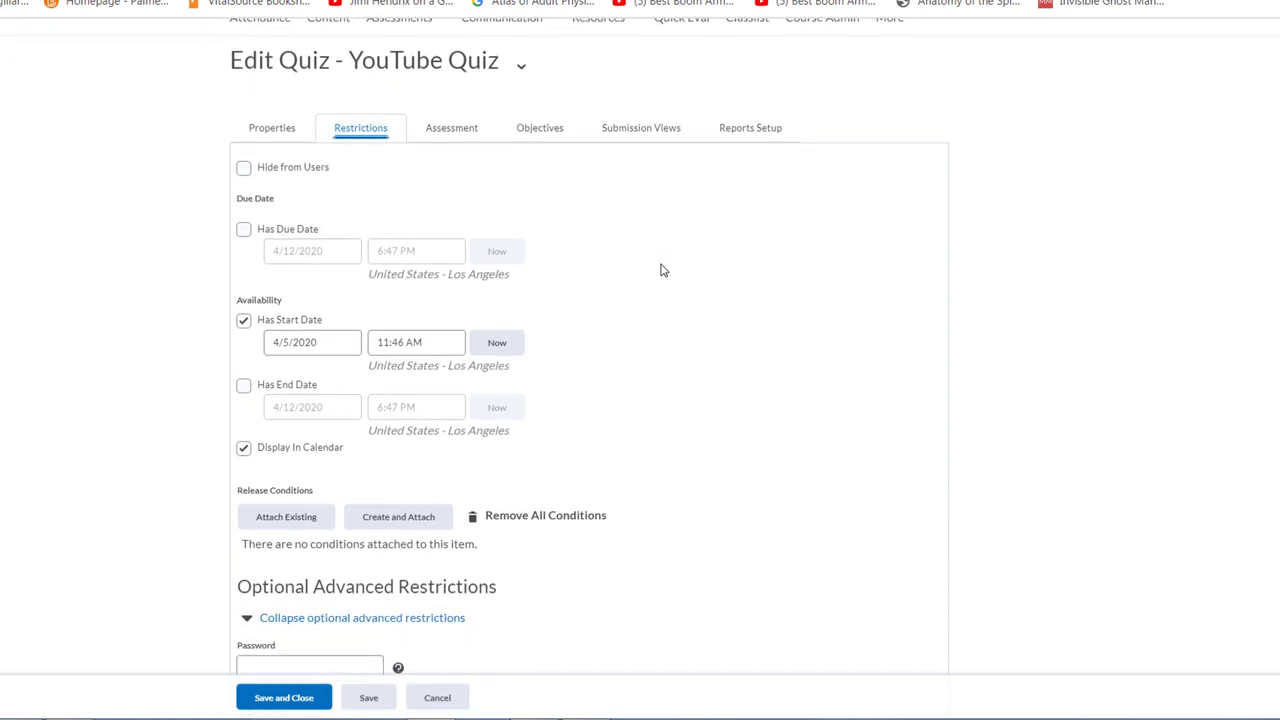
pyautogui.scroll(-4, 660, 270)
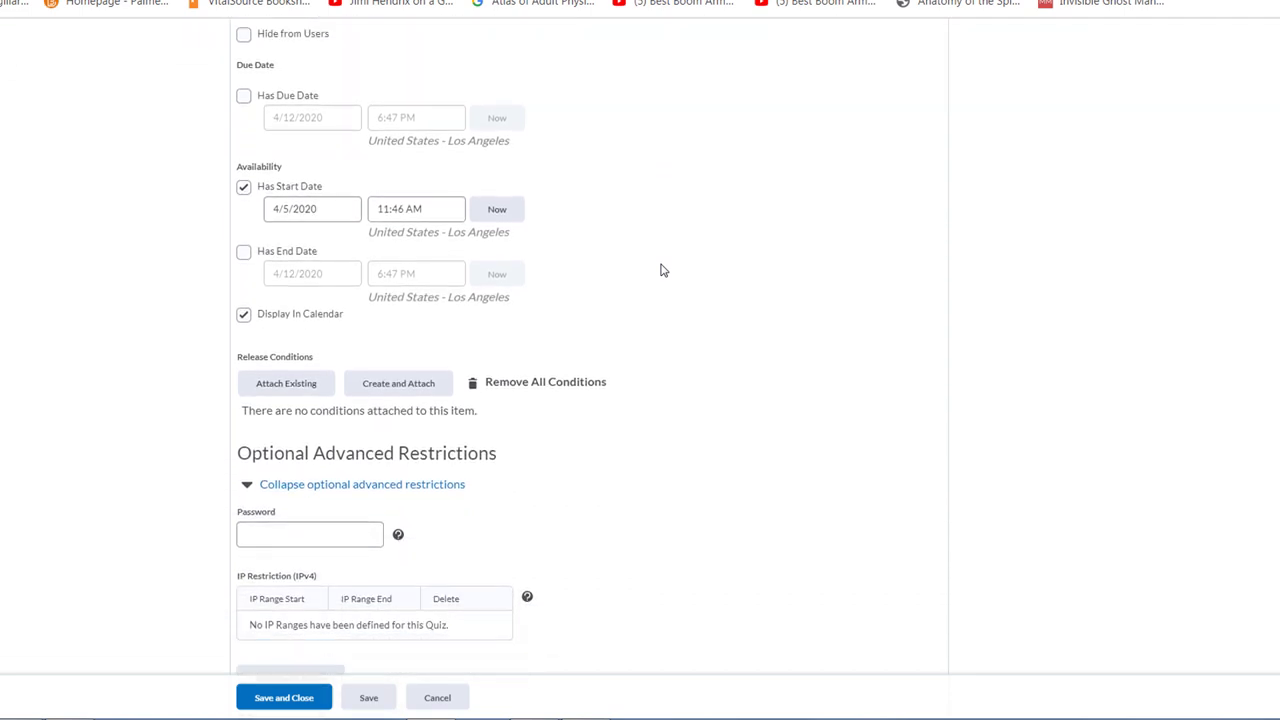
pyautogui.scroll(-2, 660, 270)
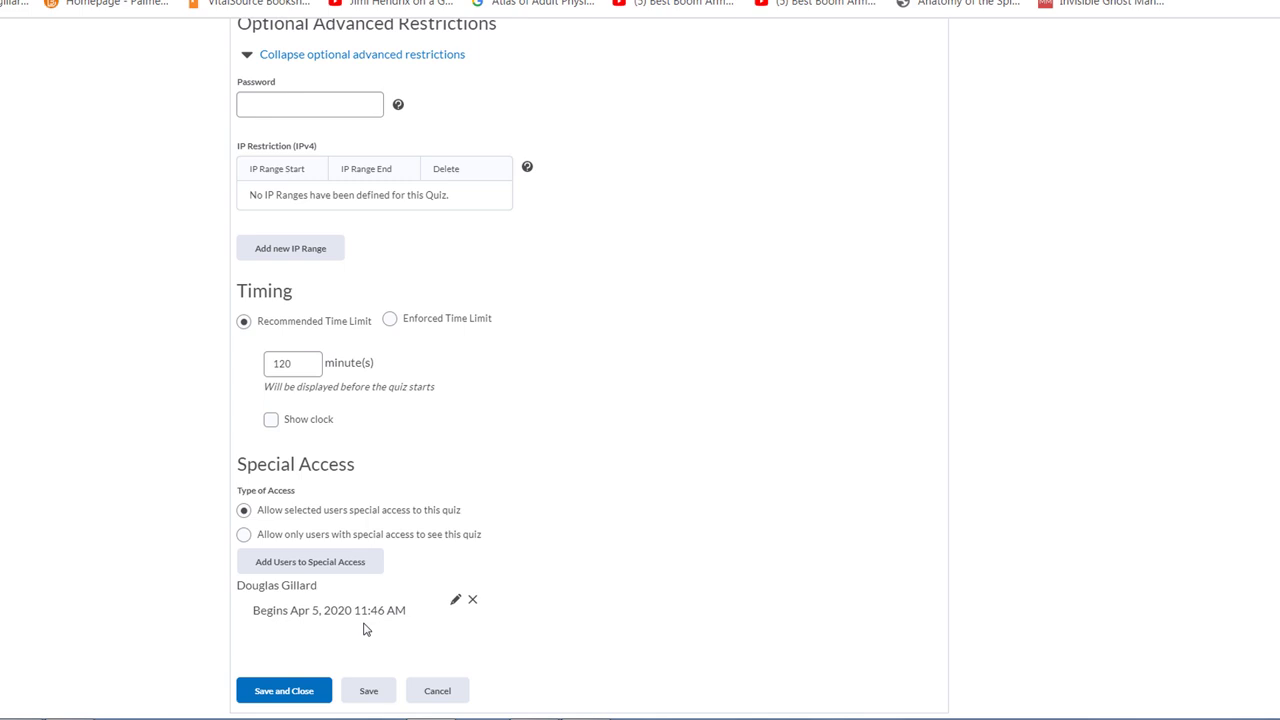
pyautogui.scroll(6, 550, 538)
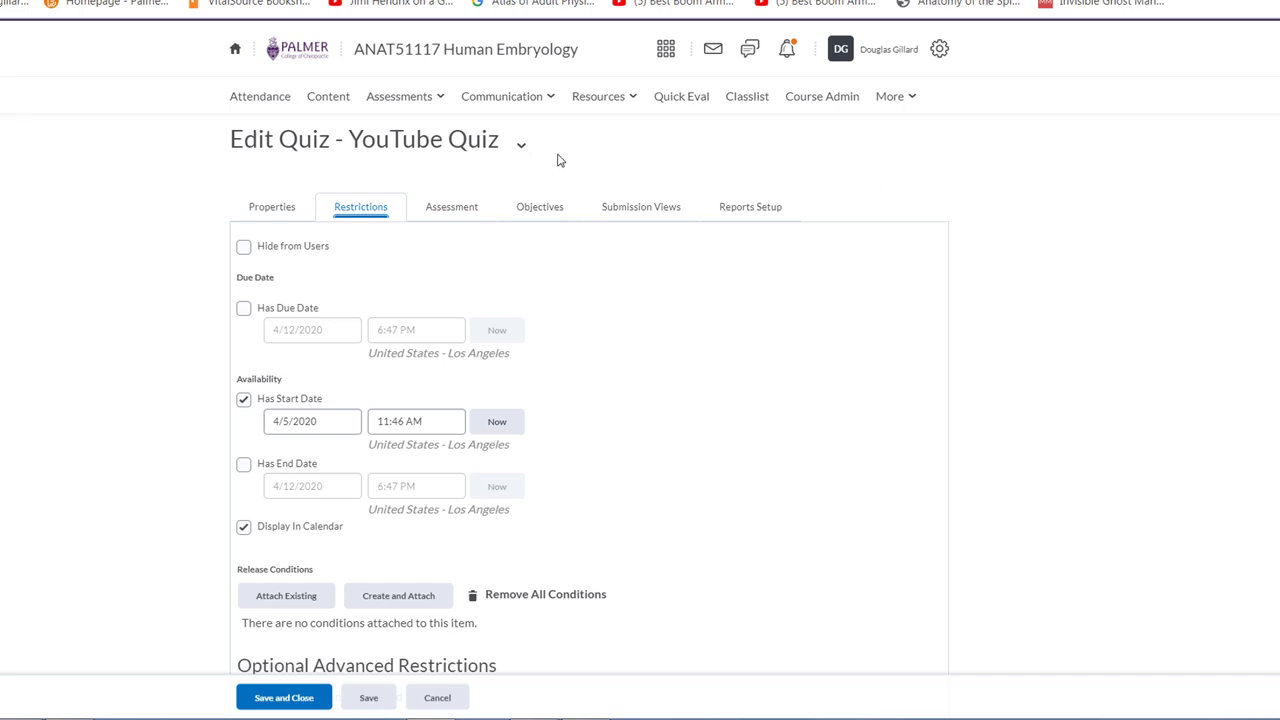
pyautogui.click(272, 207)
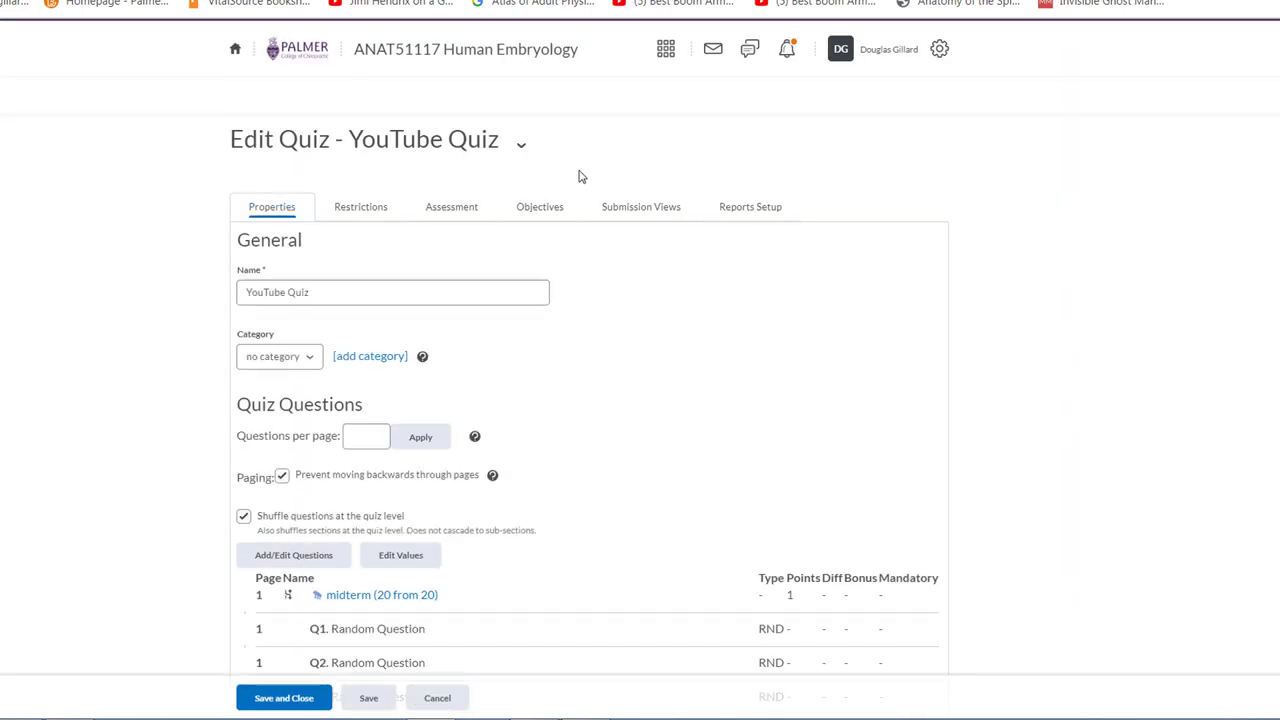
# - Return to the course home page and switch to viewing it as a student
pyautogui.click(493, 60)
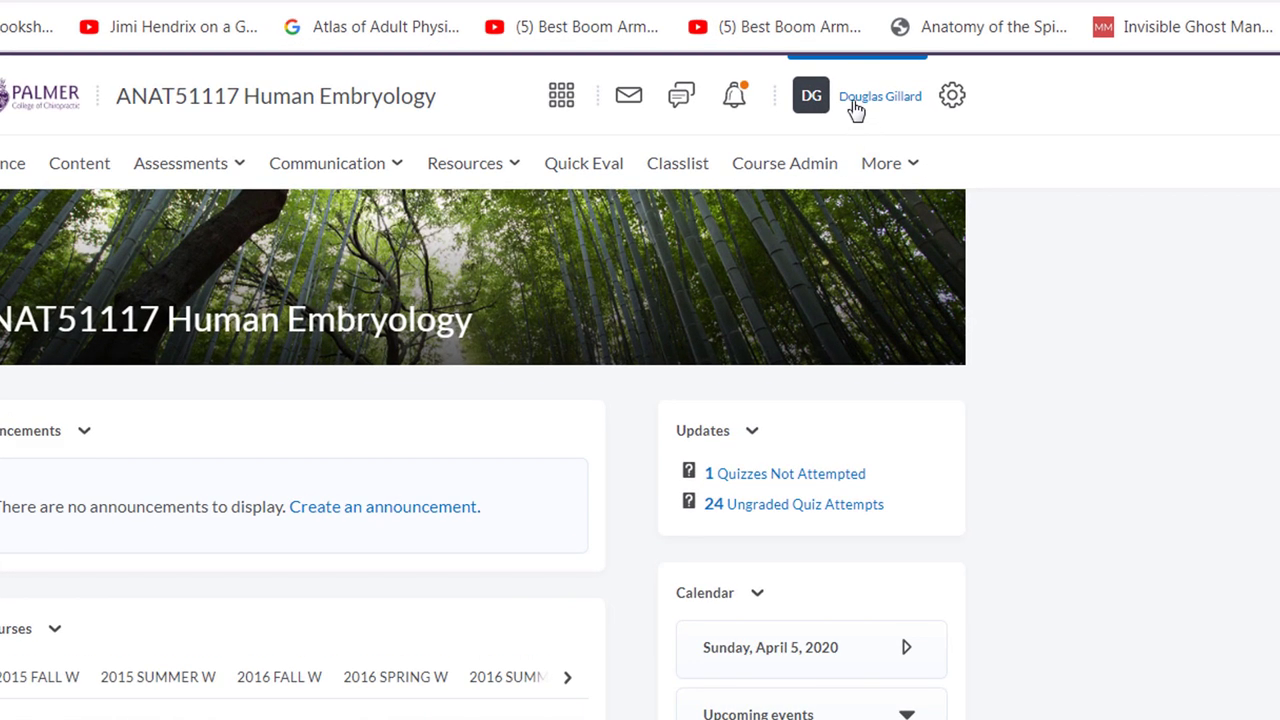
pyautogui.click(855, 104)
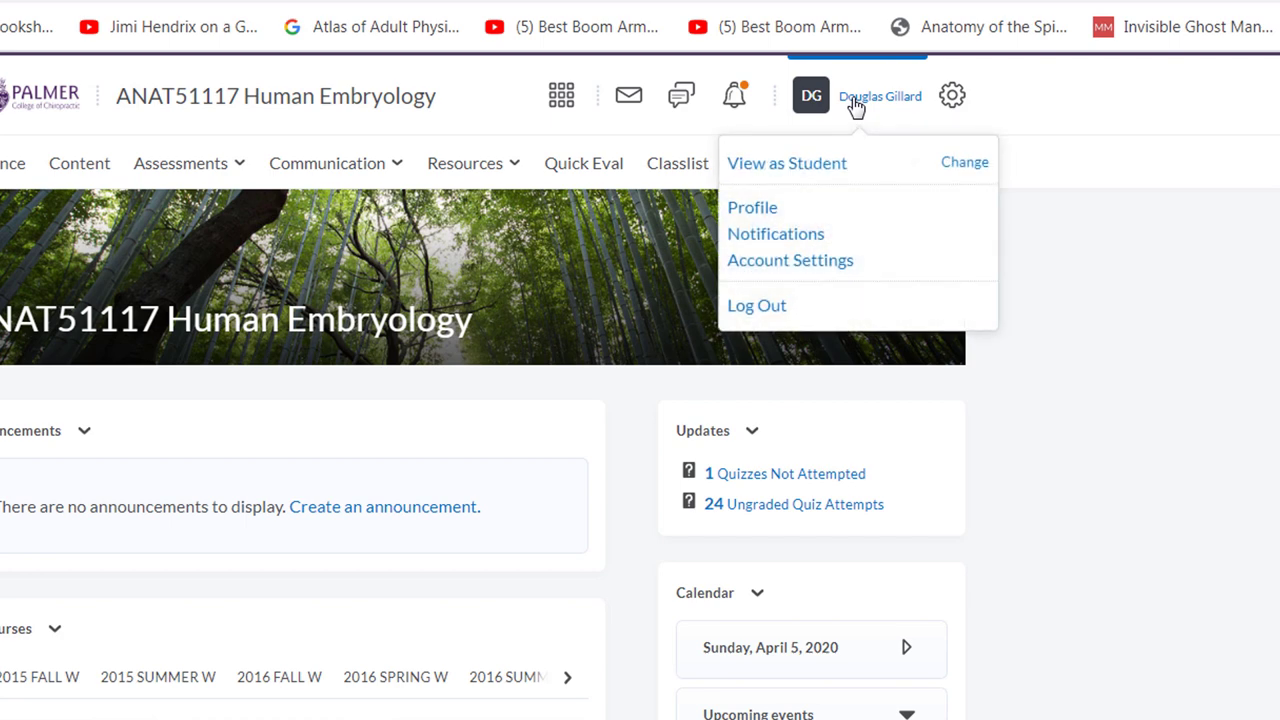
pyautogui.click(787, 165)
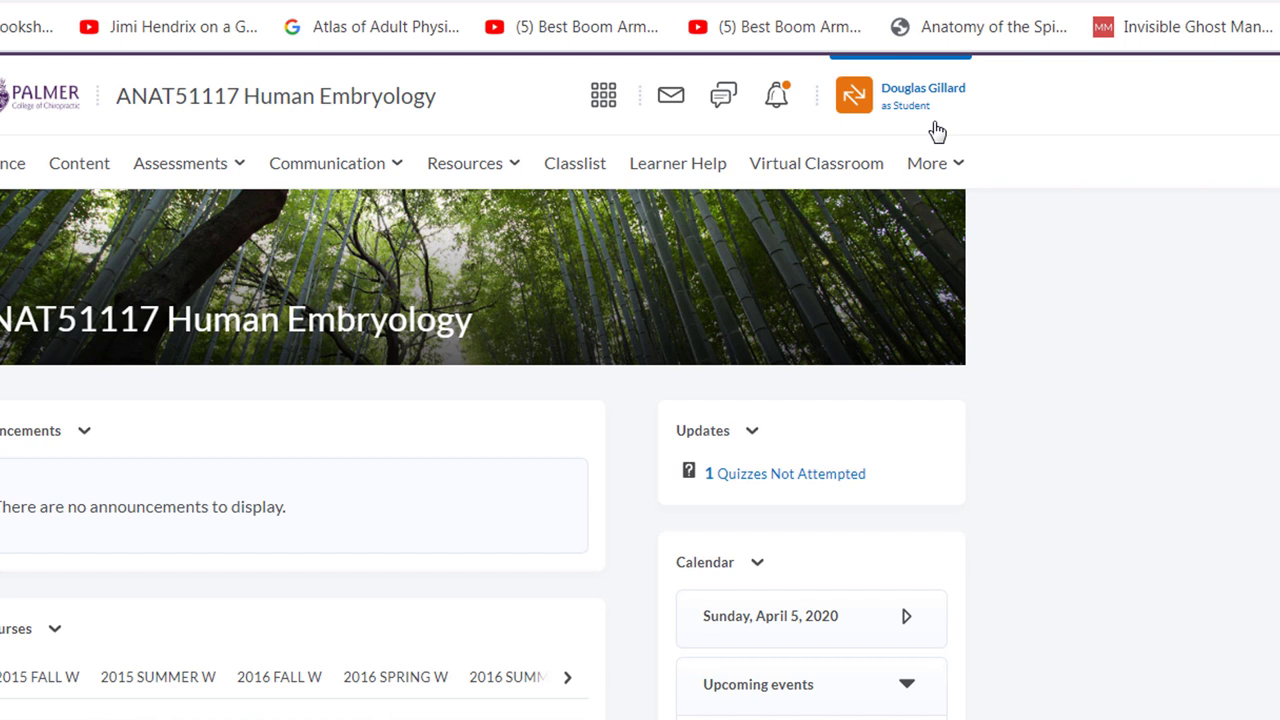
# - Exit student view, then reopen the user menu to enter student view again
pyautogui.click(851, 100)
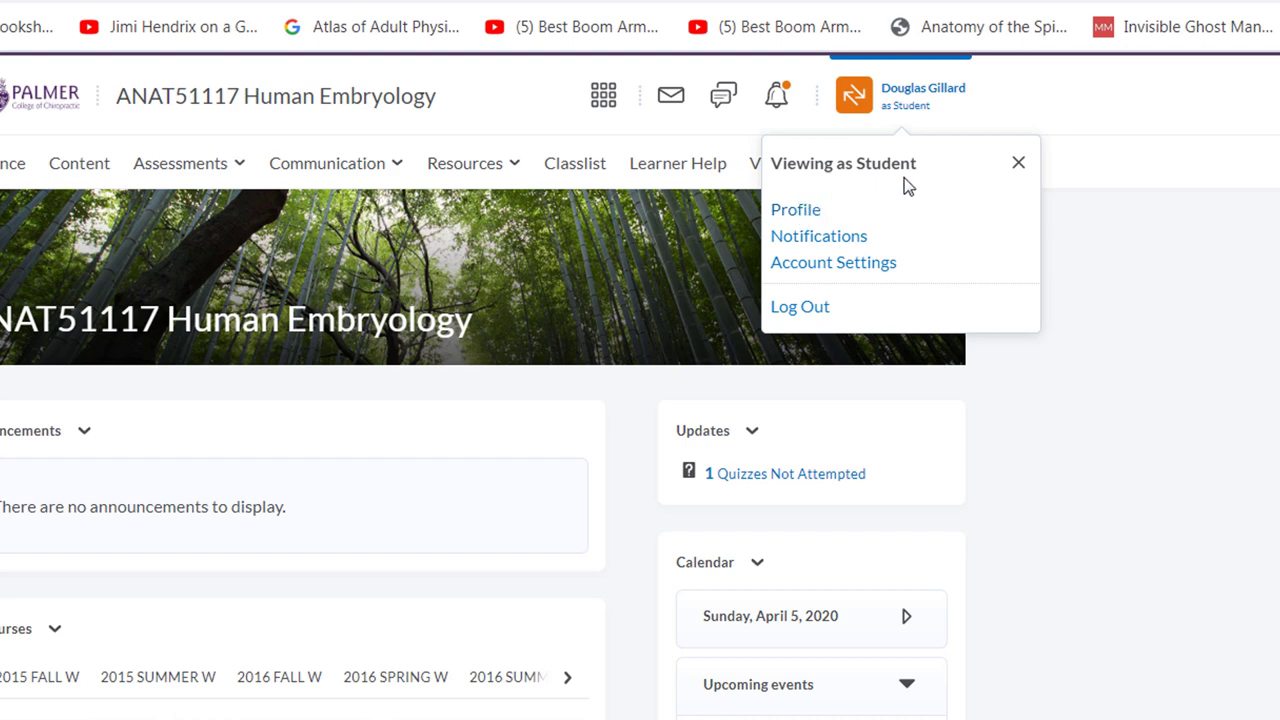
pyautogui.click(1019, 166)
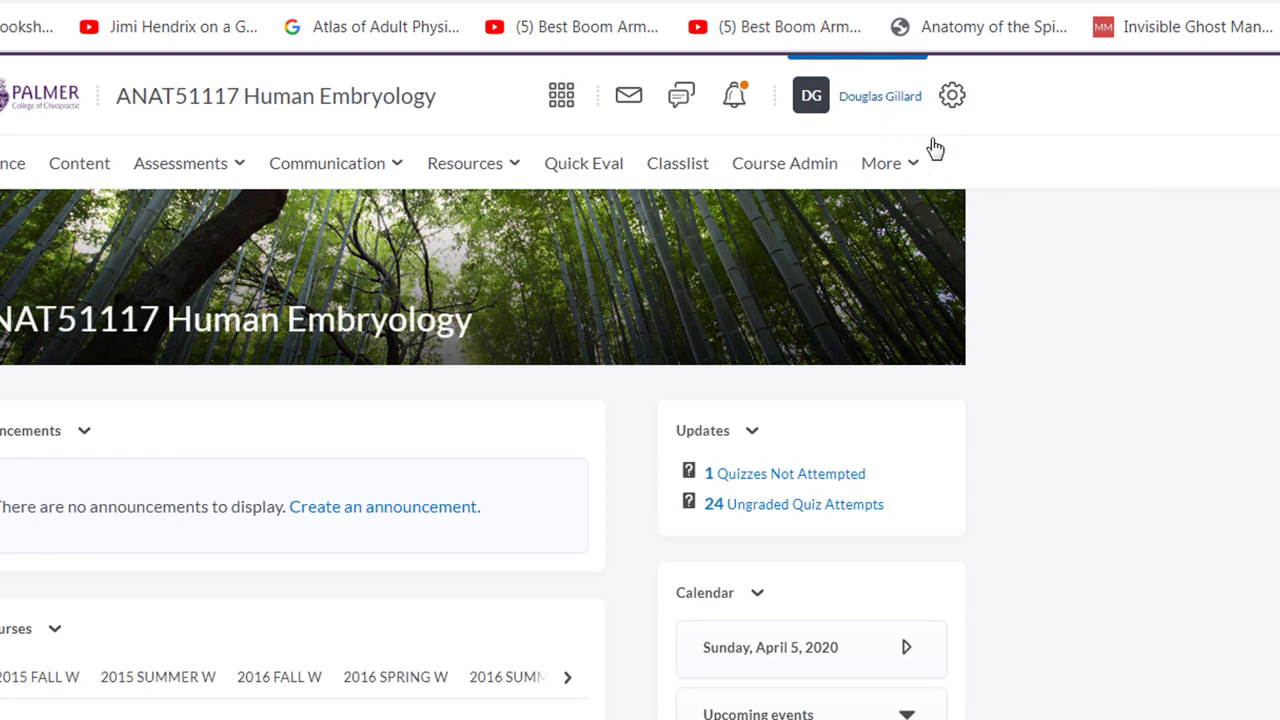
pyautogui.click(865, 100)
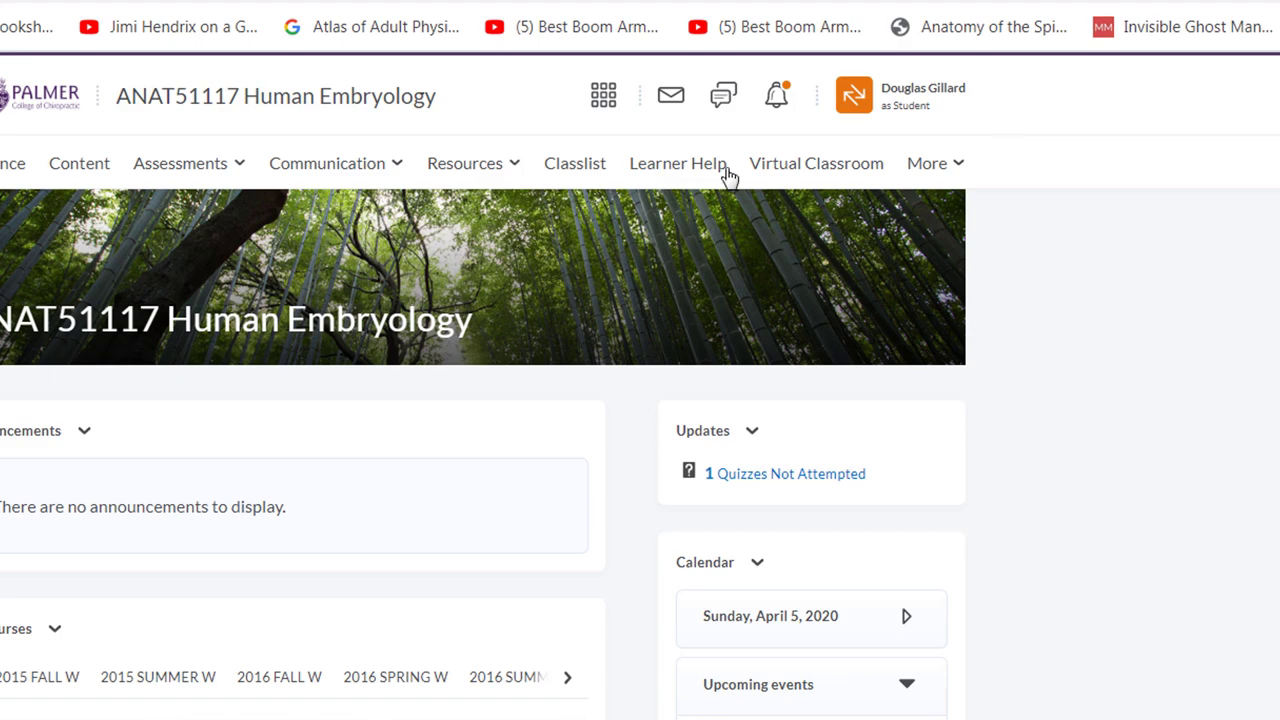
# - Show April 5 in the student calendar and open the Quiz Special Access: YouTube Quiz event
pyautogui.click(190, 172)
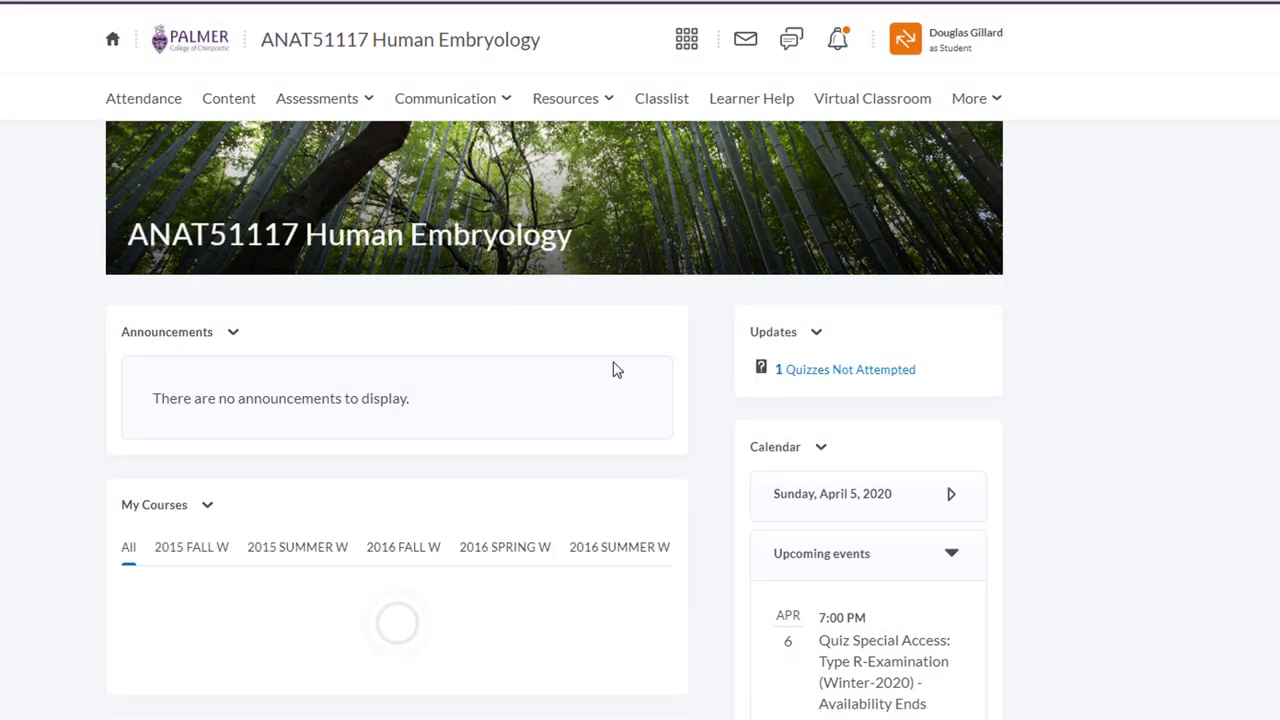
pyautogui.middleClick(969, 453)
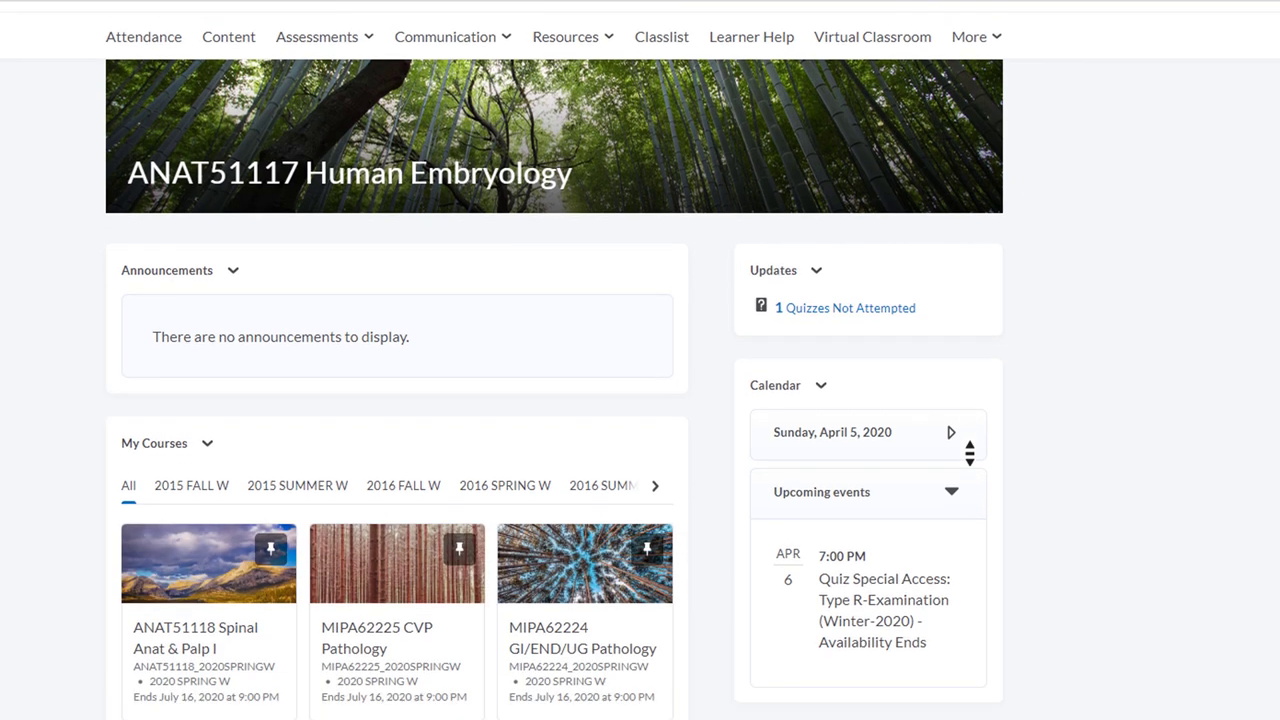
pyautogui.middleClick(903, 442)
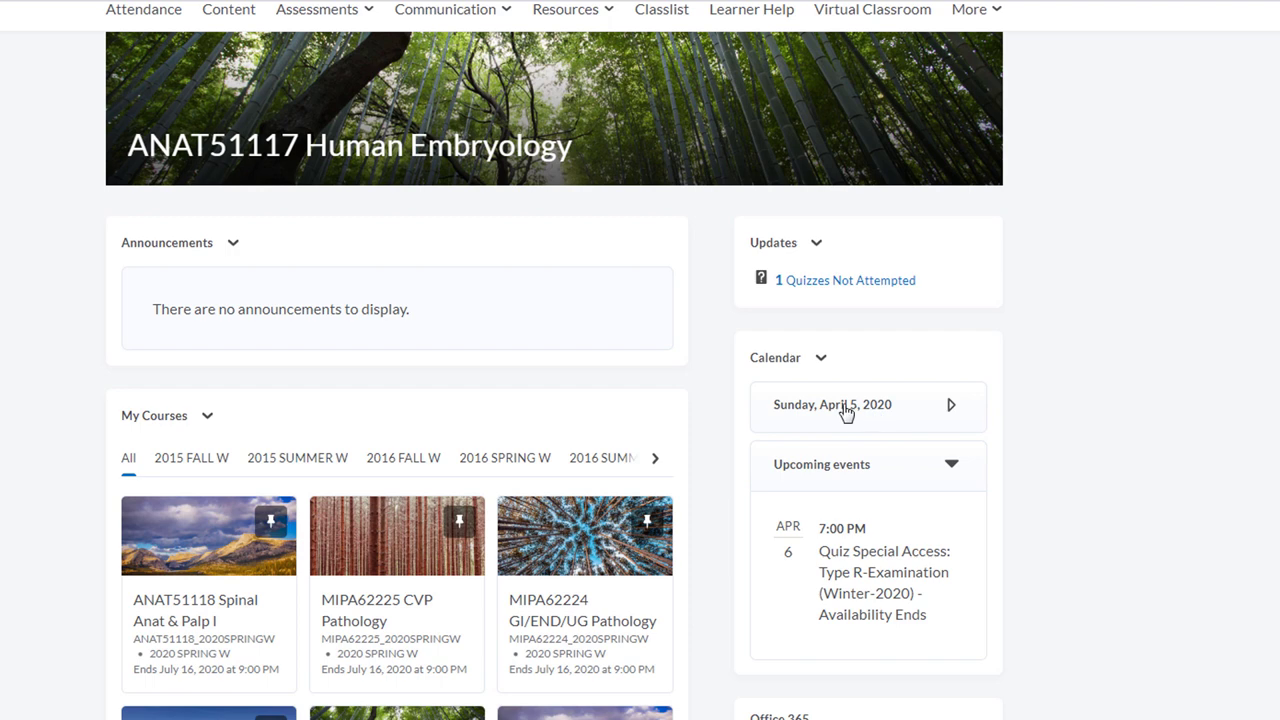
pyautogui.click(845, 410)
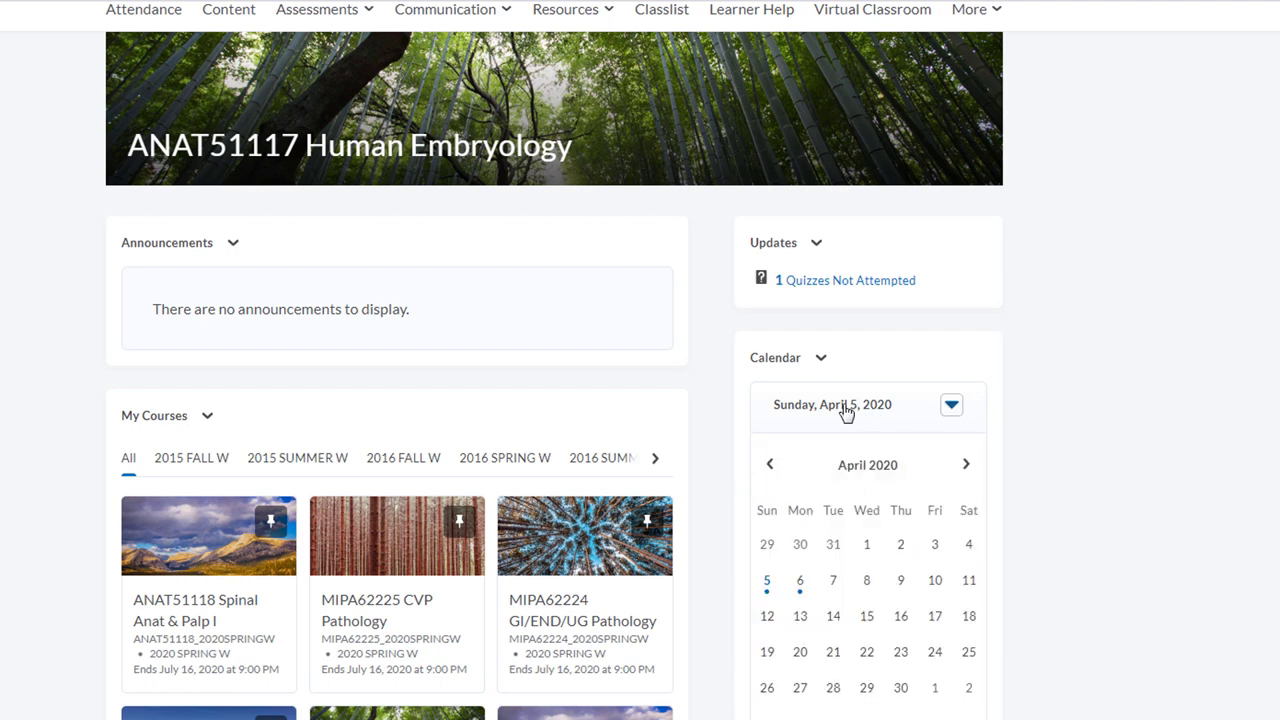
pyautogui.middleClick(908, 520)
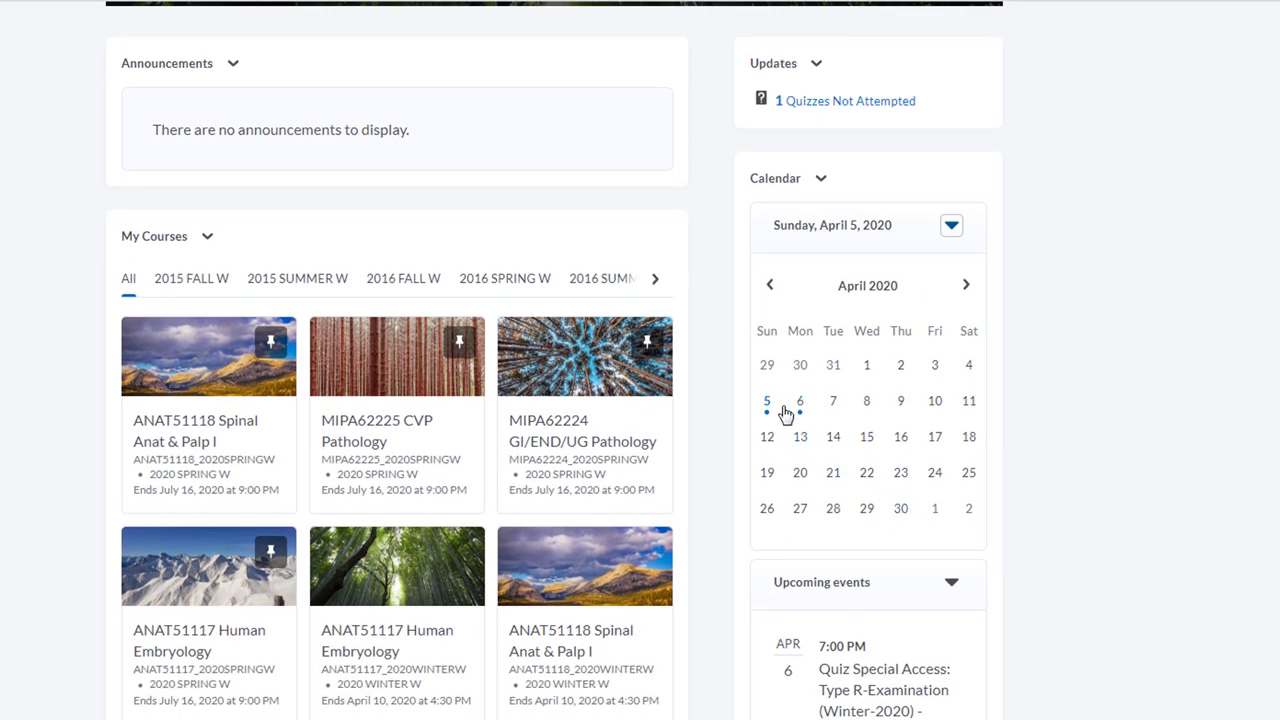
pyautogui.click(767, 403)
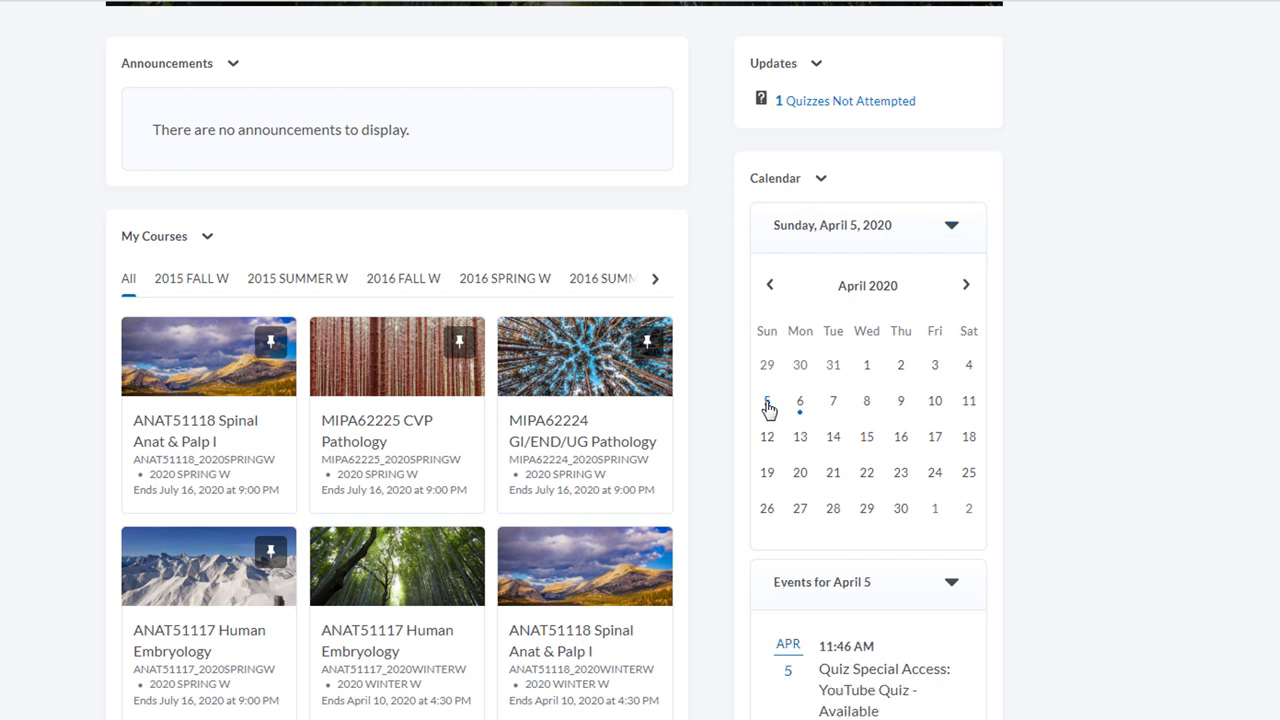
pyautogui.scroll(-1, 767, 408)
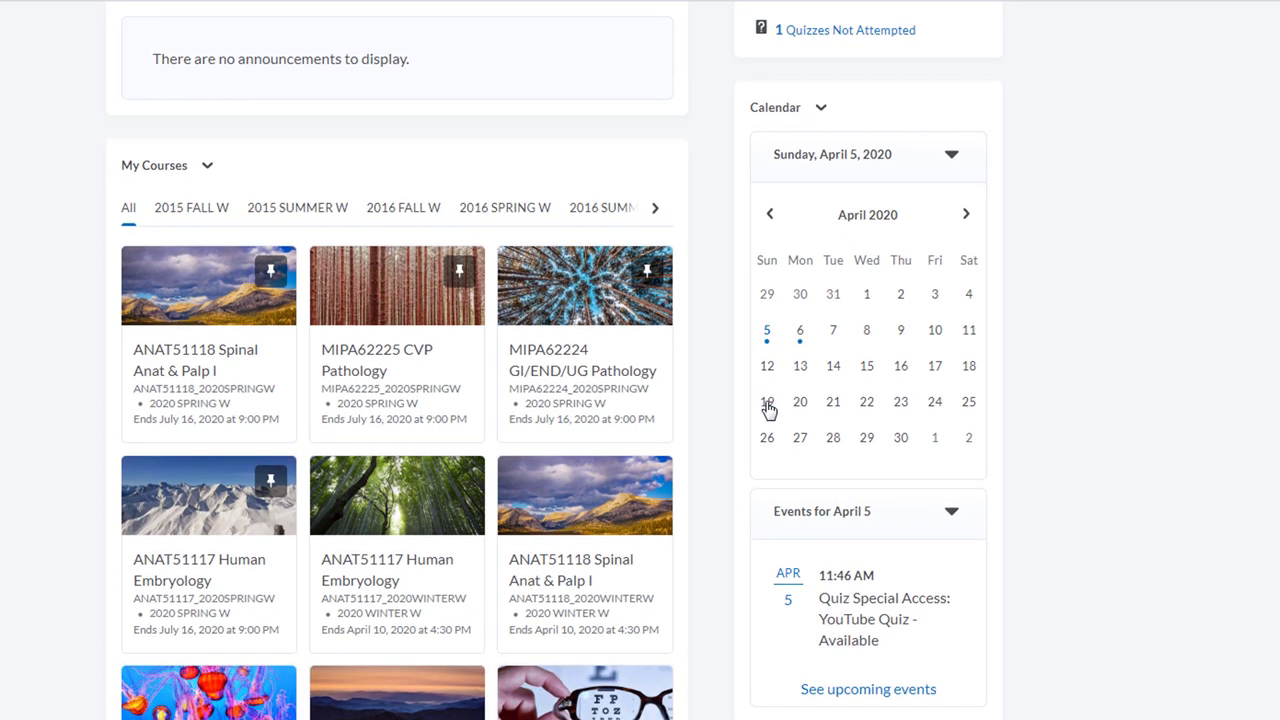
pyautogui.click(858, 597)
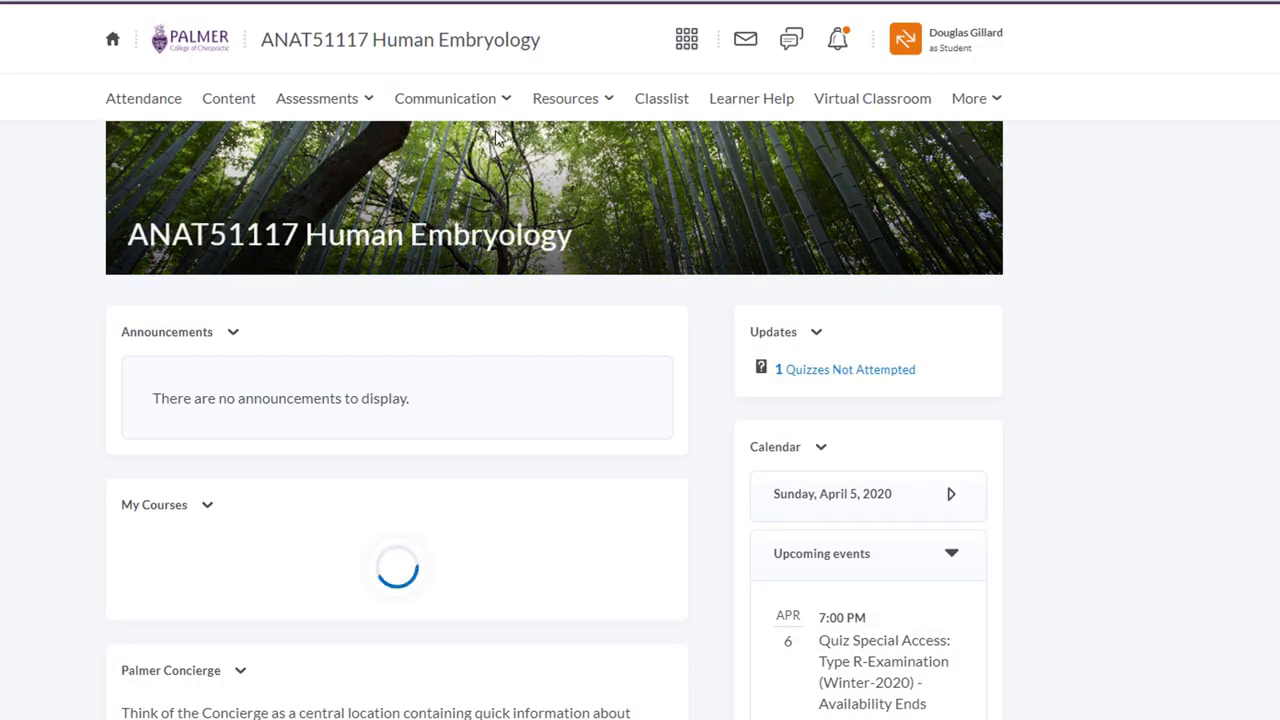
# - Open YouTube Quiz from the Quizzes list and review its summary: unlimited time, 1 attempt allowed
pyautogui.click(337, 106)
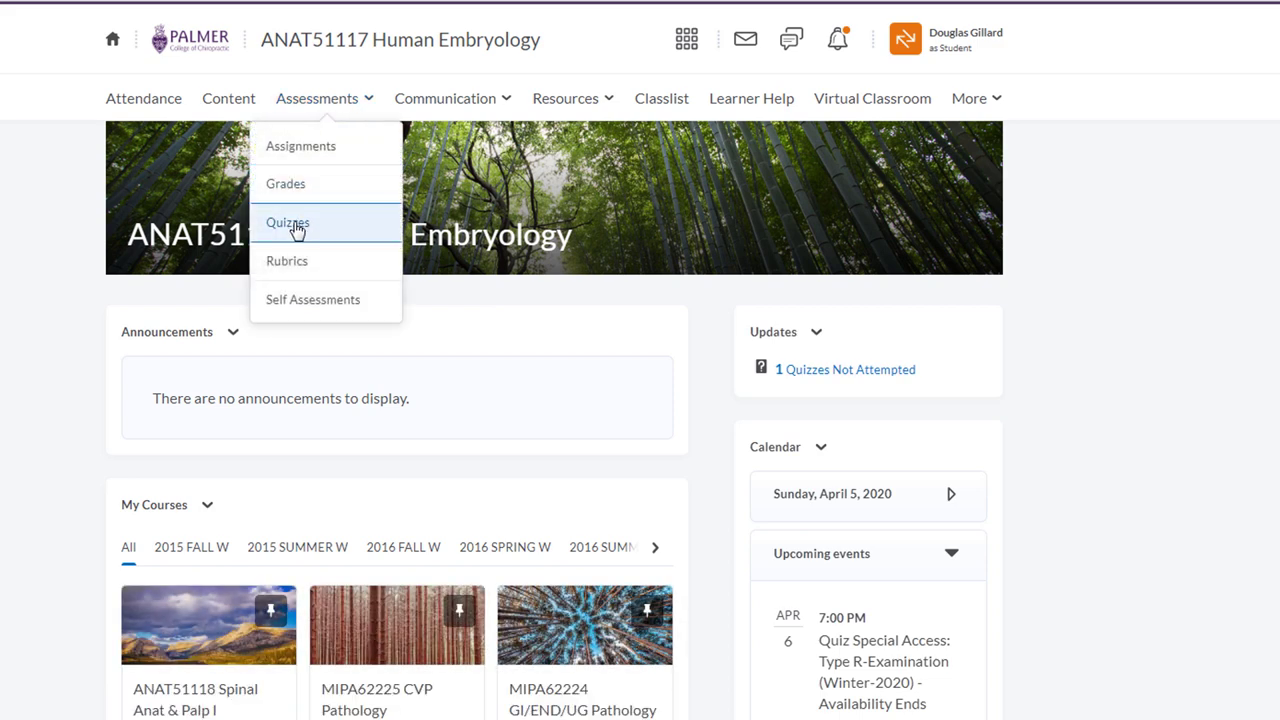
pyautogui.click(297, 230)
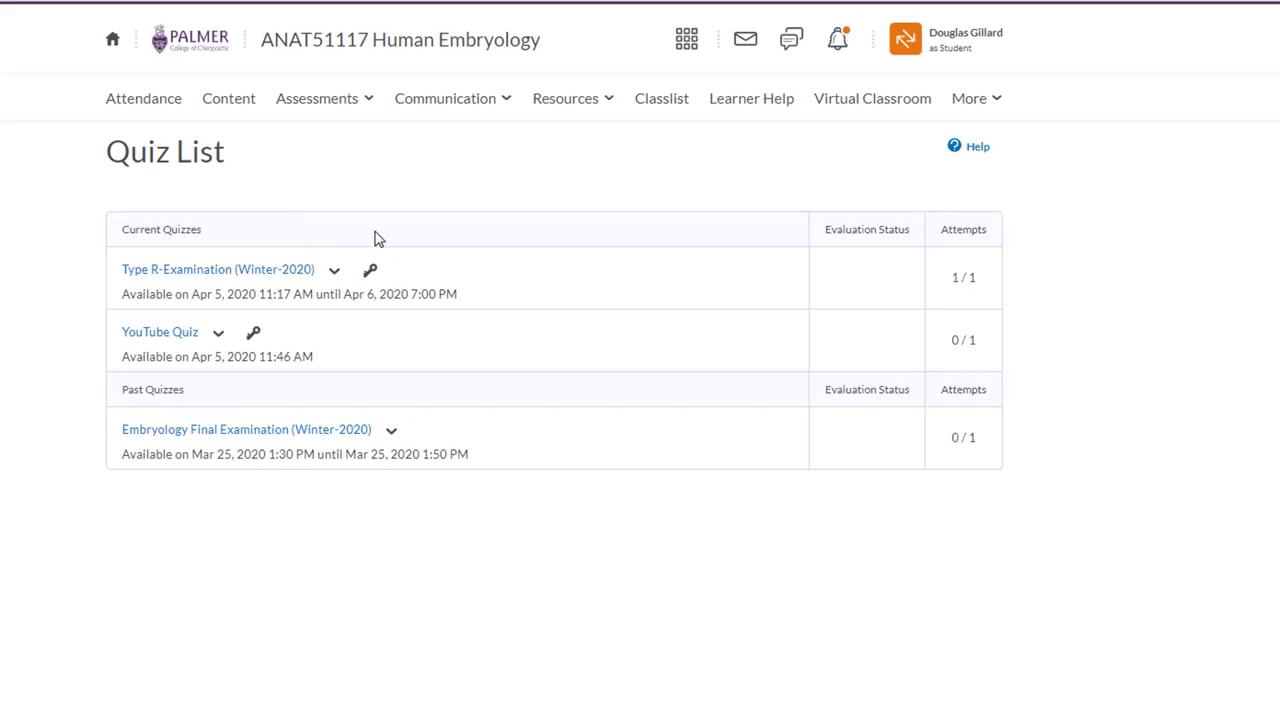
pyautogui.click(165, 339)
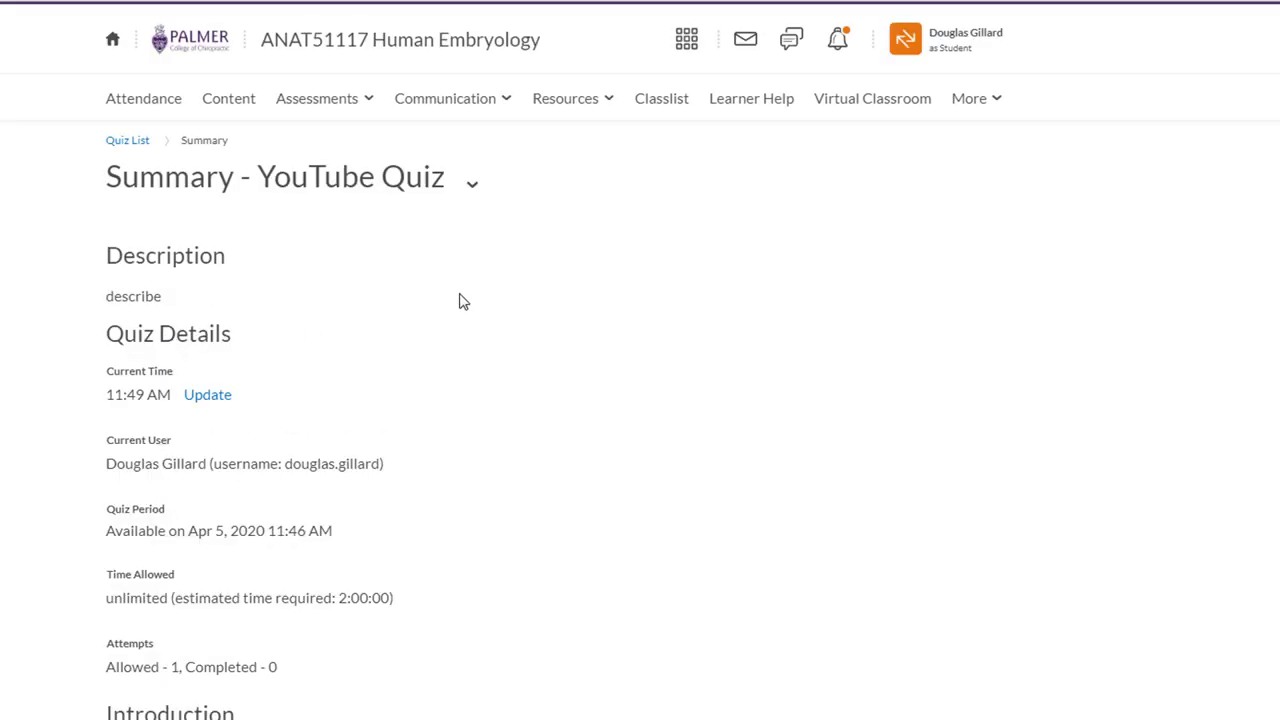
pyautogui.scroll(-2, 463, 302)
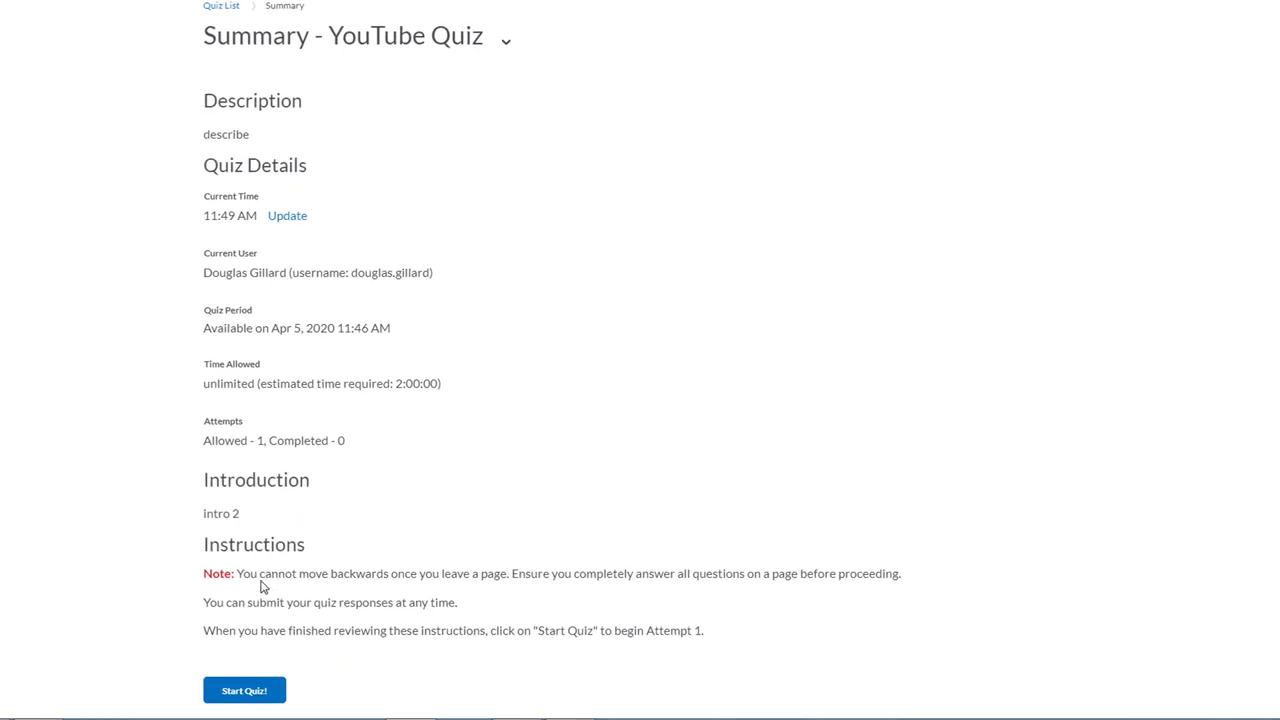
# - Start attempt 1 and answer Question 1 with the first option and Question 2 with brown fat
pyautogui.click(242, 692)
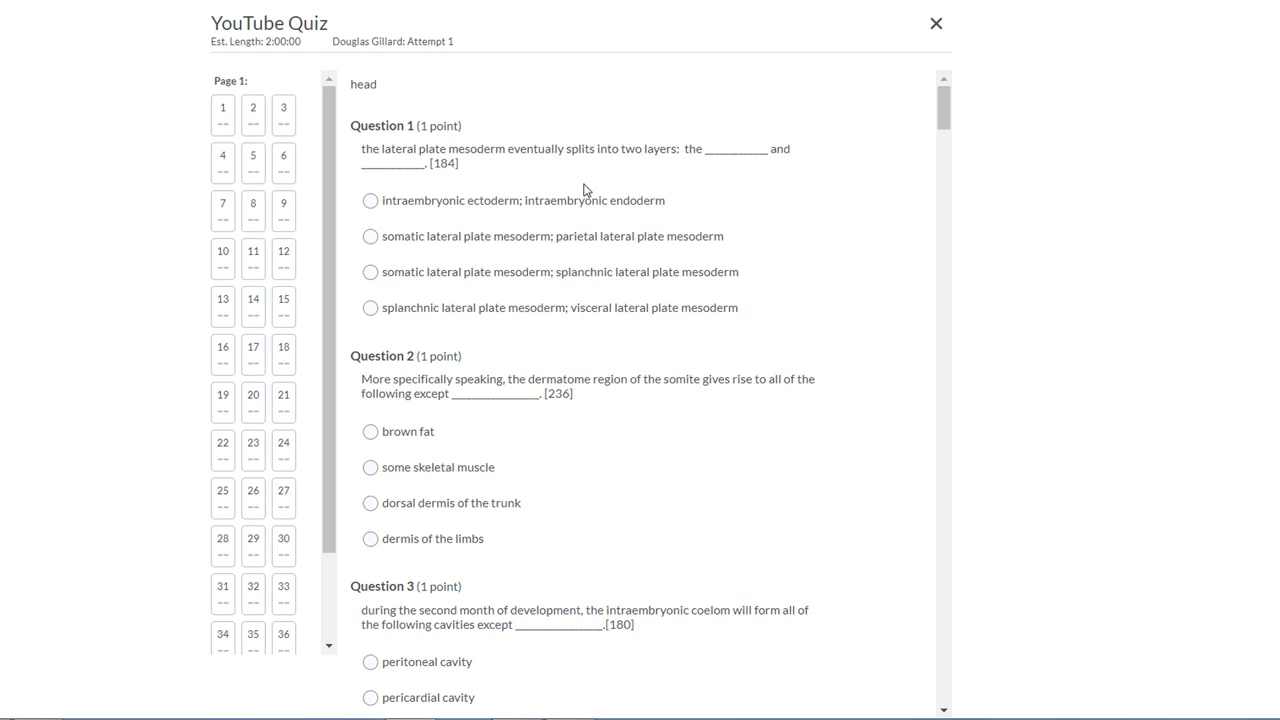
pyautogui.click(371, 201)
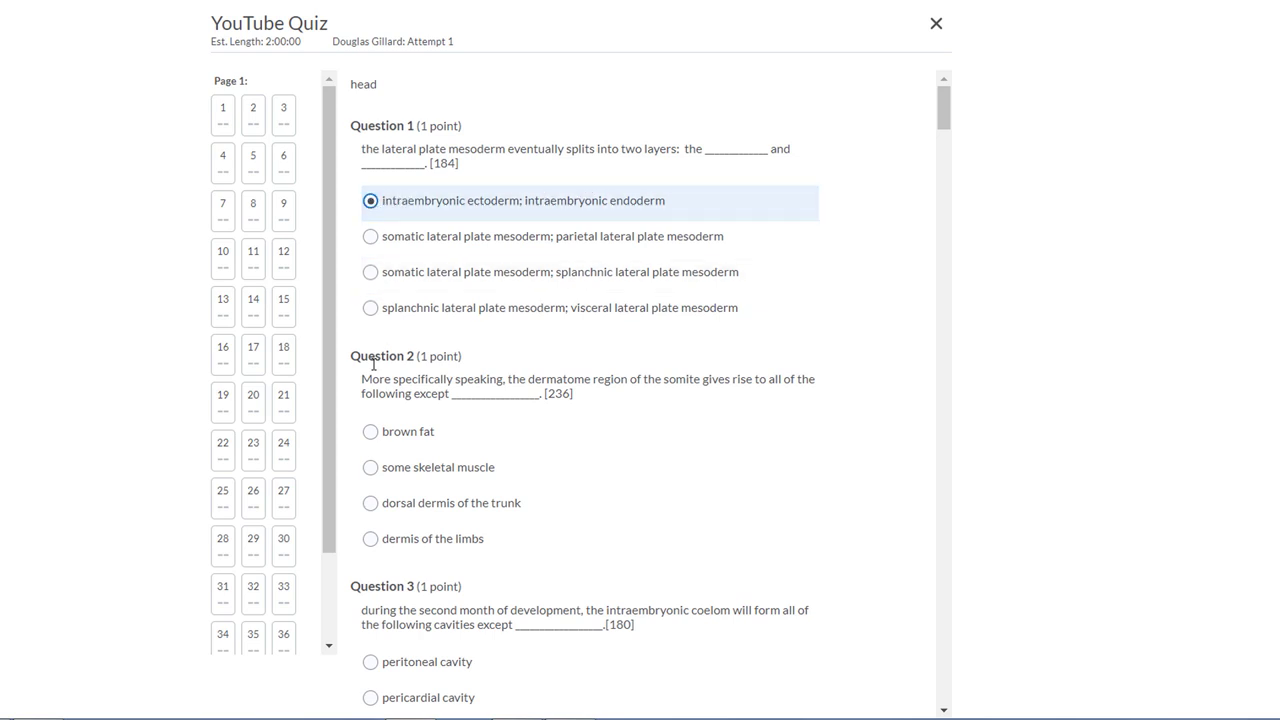
pyautogui.click(370, 431)
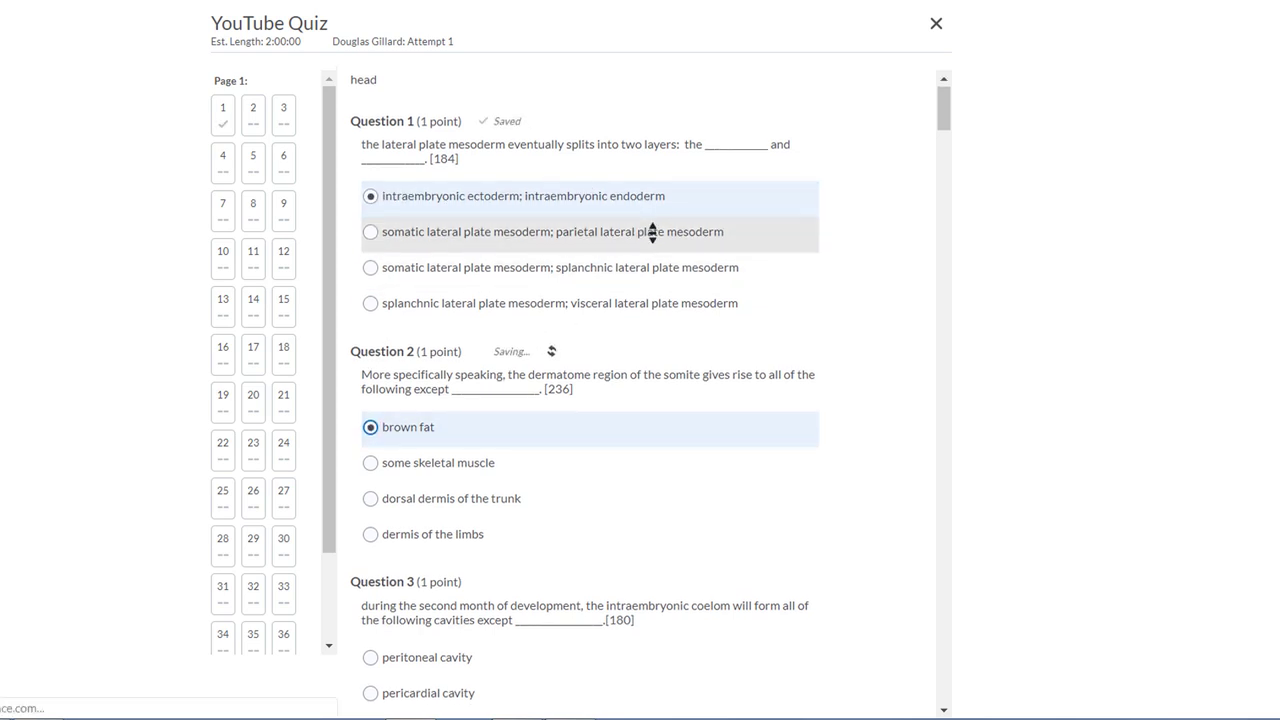
pyautogui.scroll(-3, 652, 232)
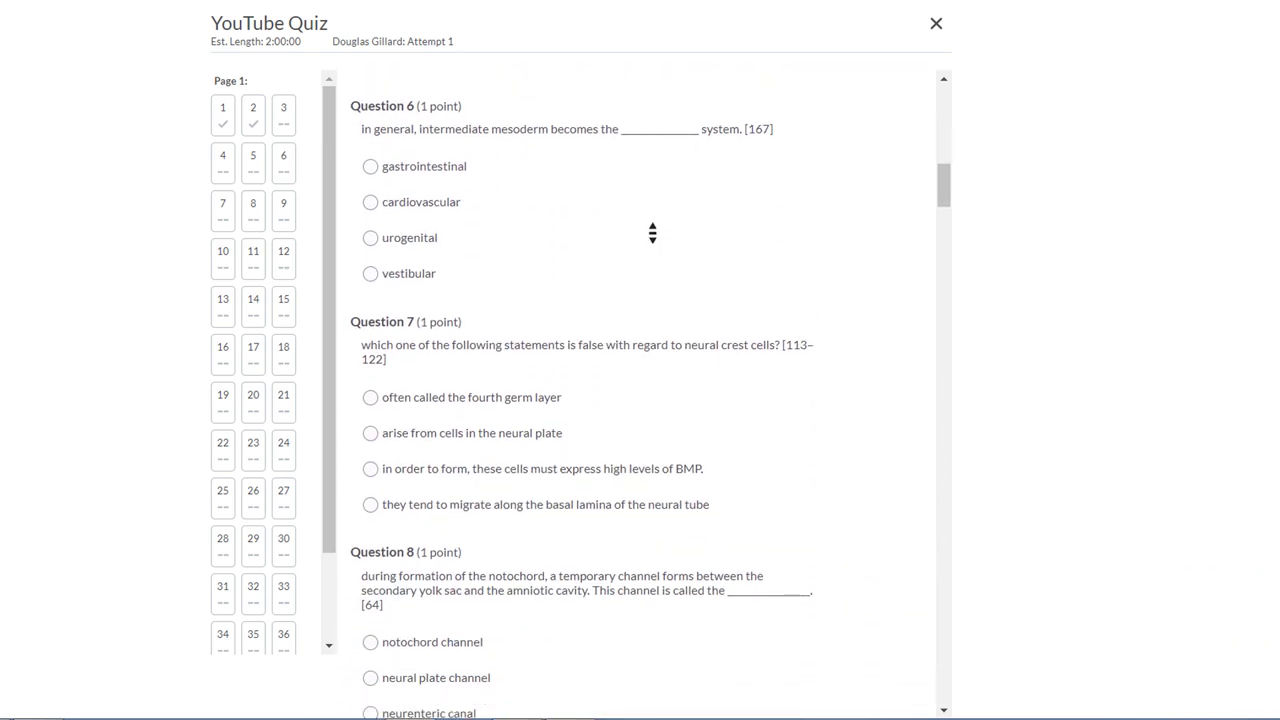
pyautogui.middleClick(640, 242)
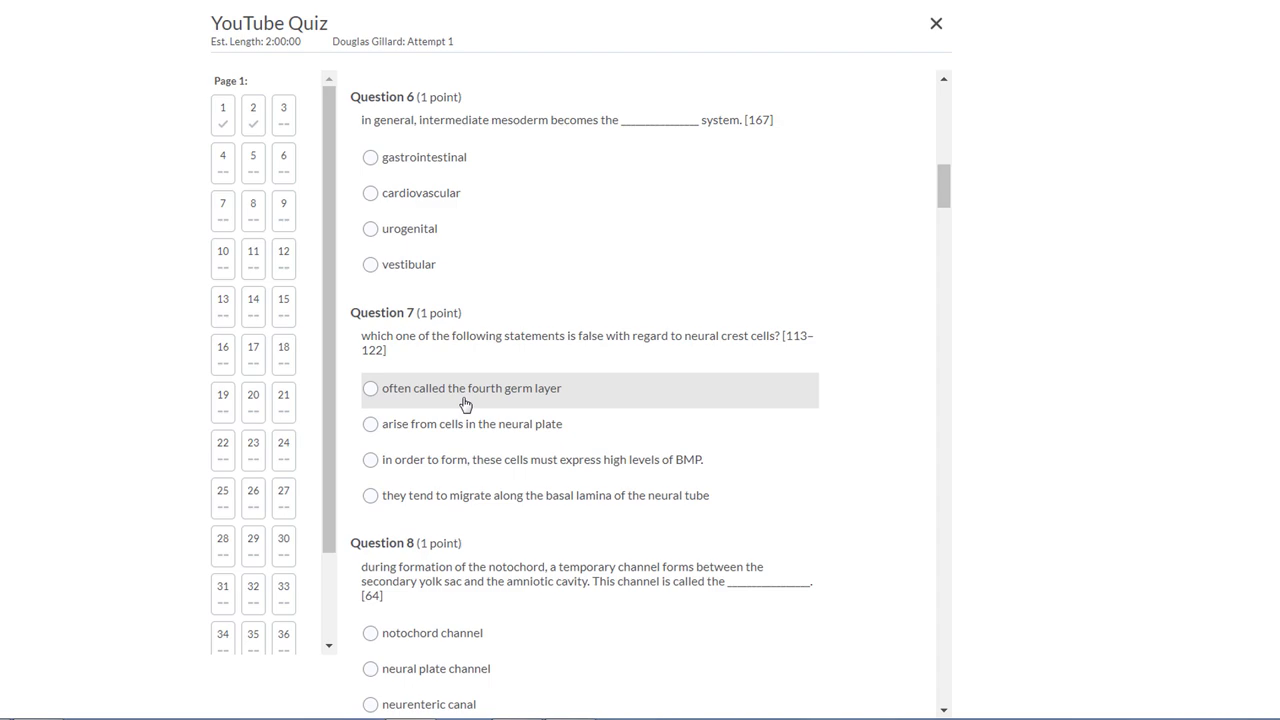
pyautogui.middleClick(465, 403)
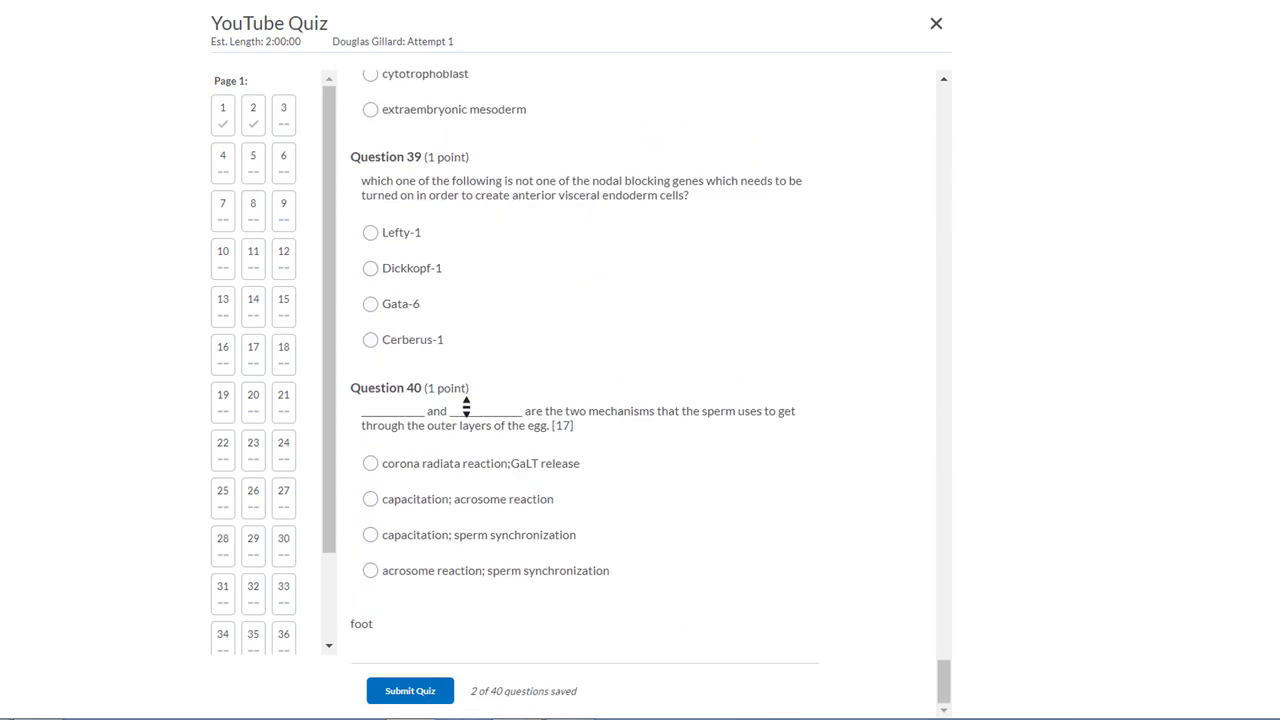
# - Submit the YouTube Quiz attempt, confirming with Yes and on the Quiz Submission Confirmation page
pyautogui.click(399, 693)
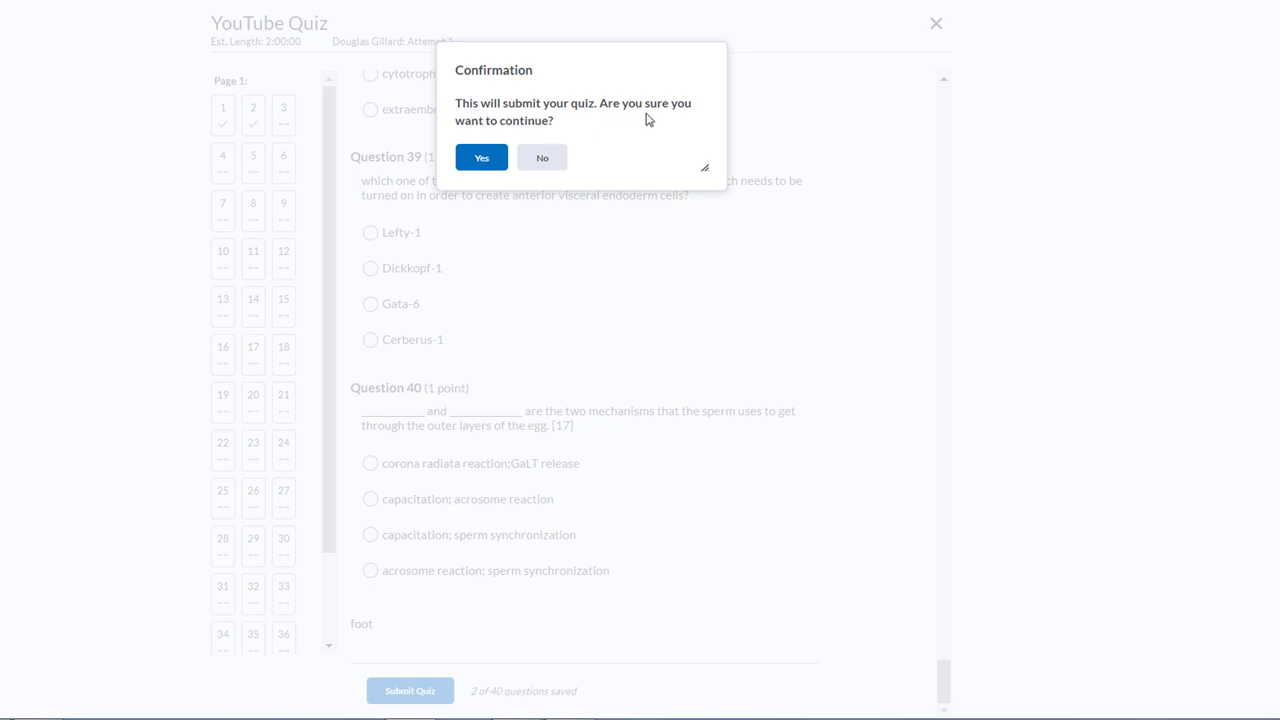
pyautogui.click(482, 158)
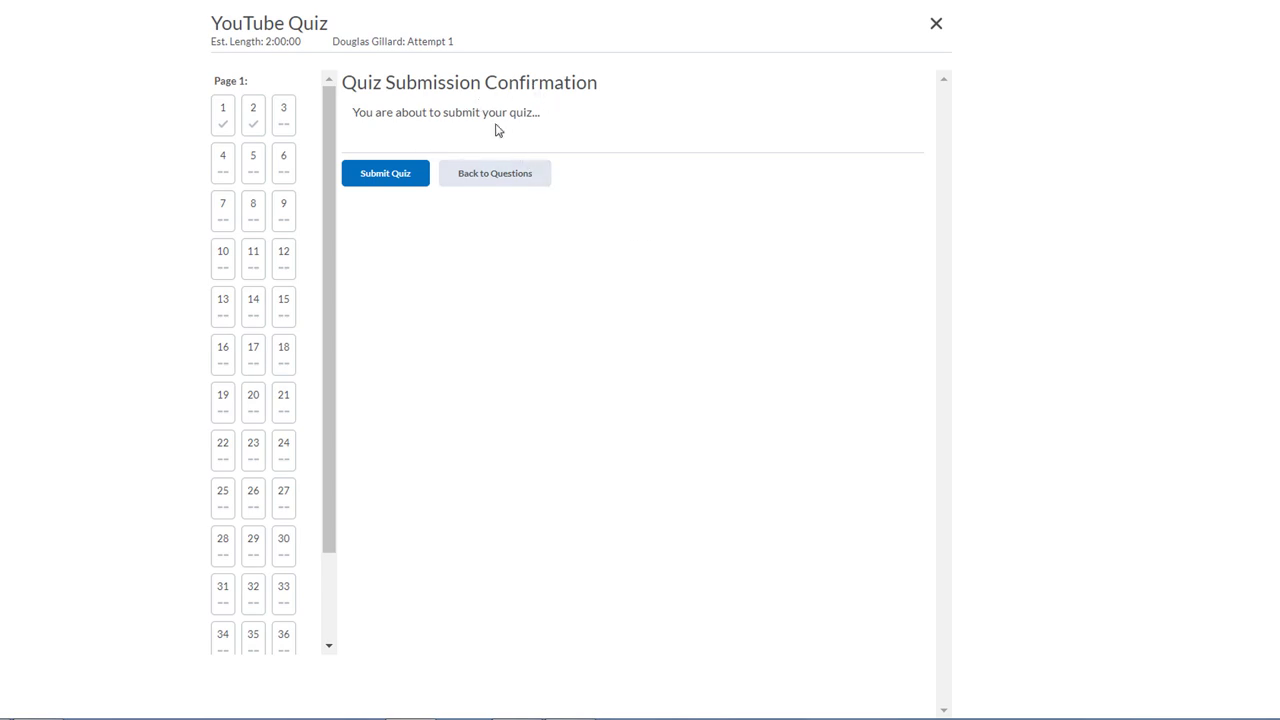
pyautogui.click(380, 176)
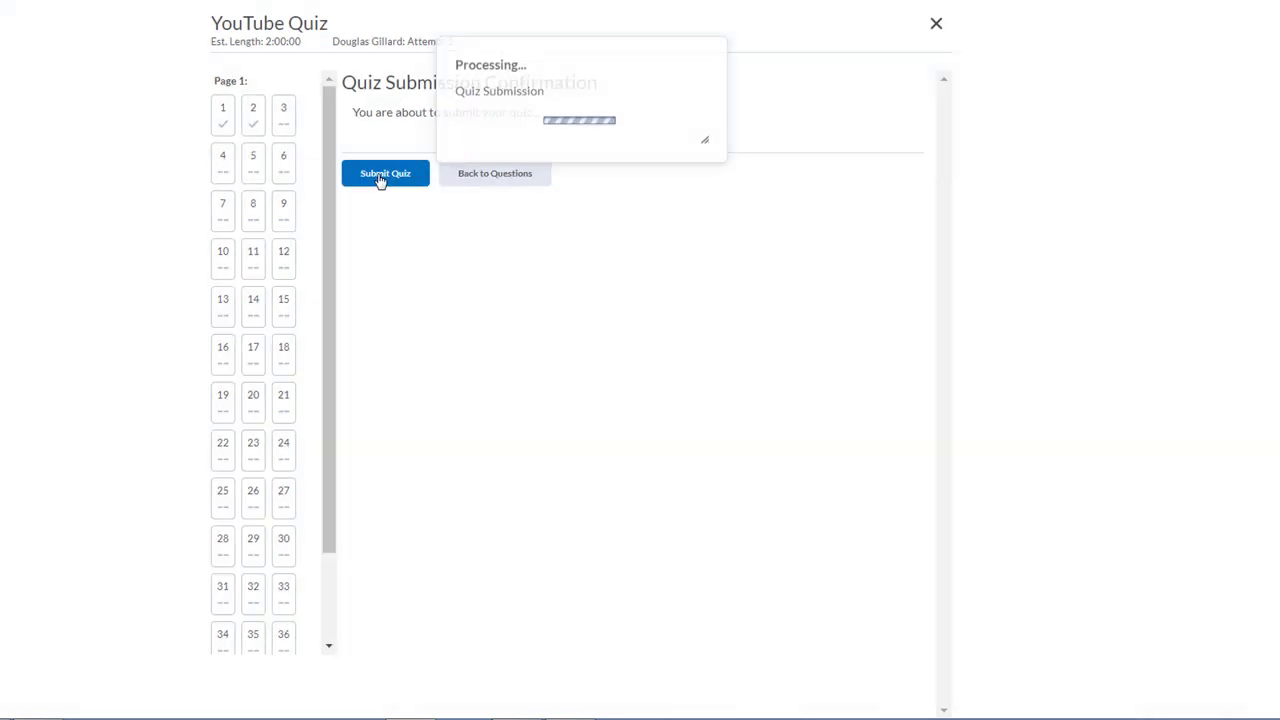